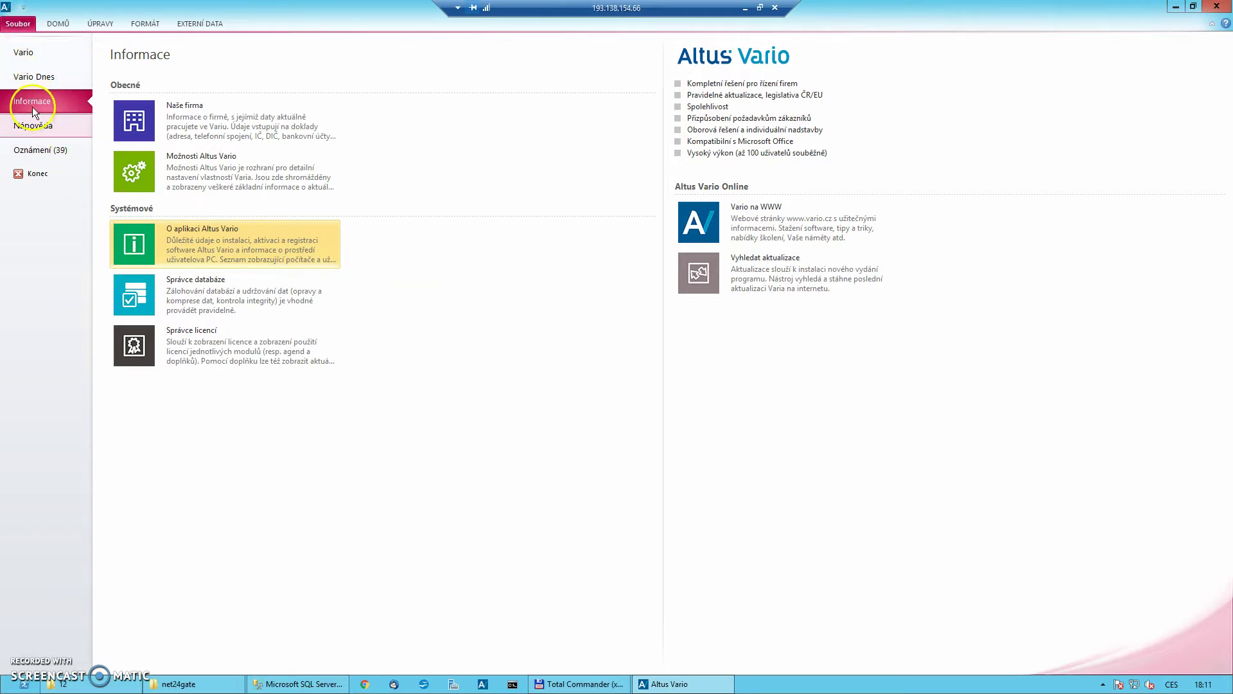
# Step: Open the O aplikaci Altus Vario information and examine the installed VarioLib version
pyautogui.click(209, 244)
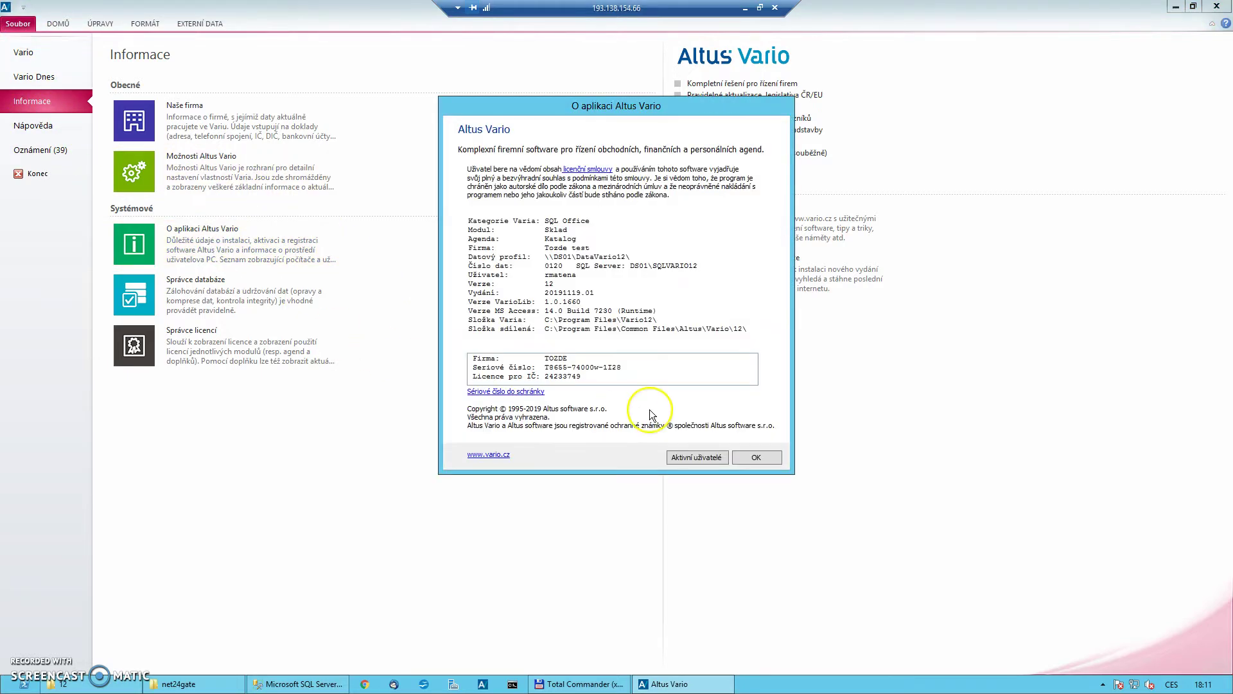
pyautogui.click(702, 459)
pyautogui.click(774, 467)
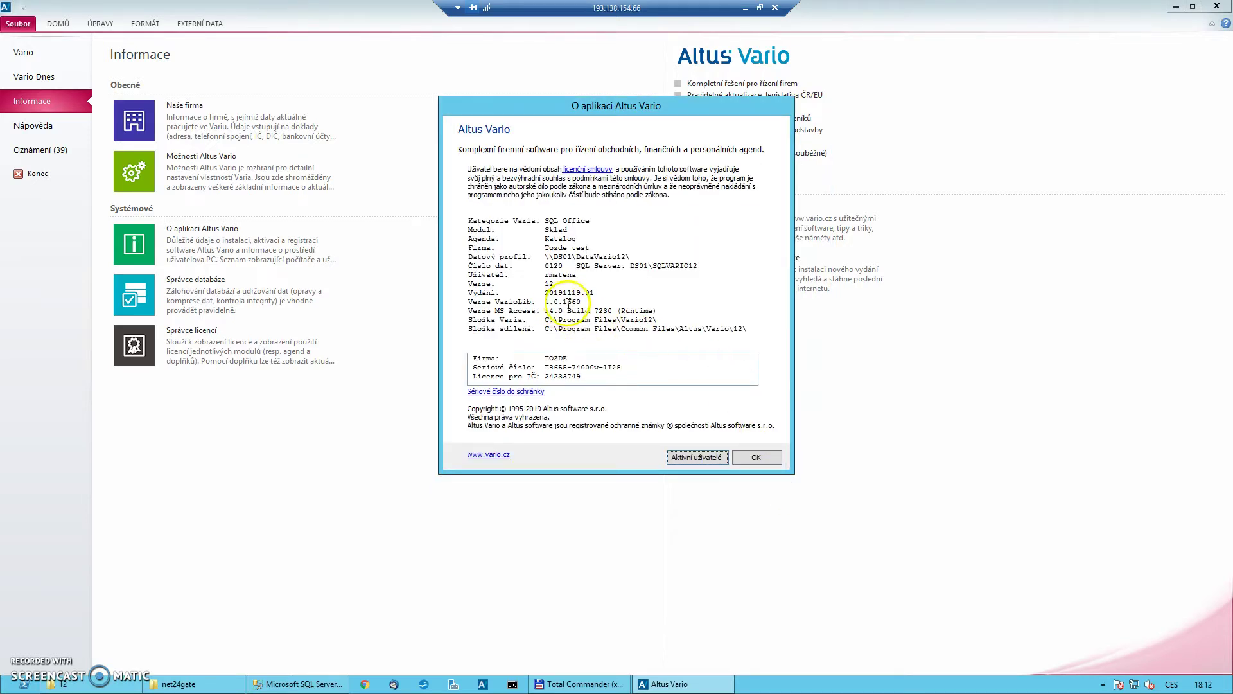
pyautogui.moveTo(563, 301); pyautogui.dragTo(606, 298)
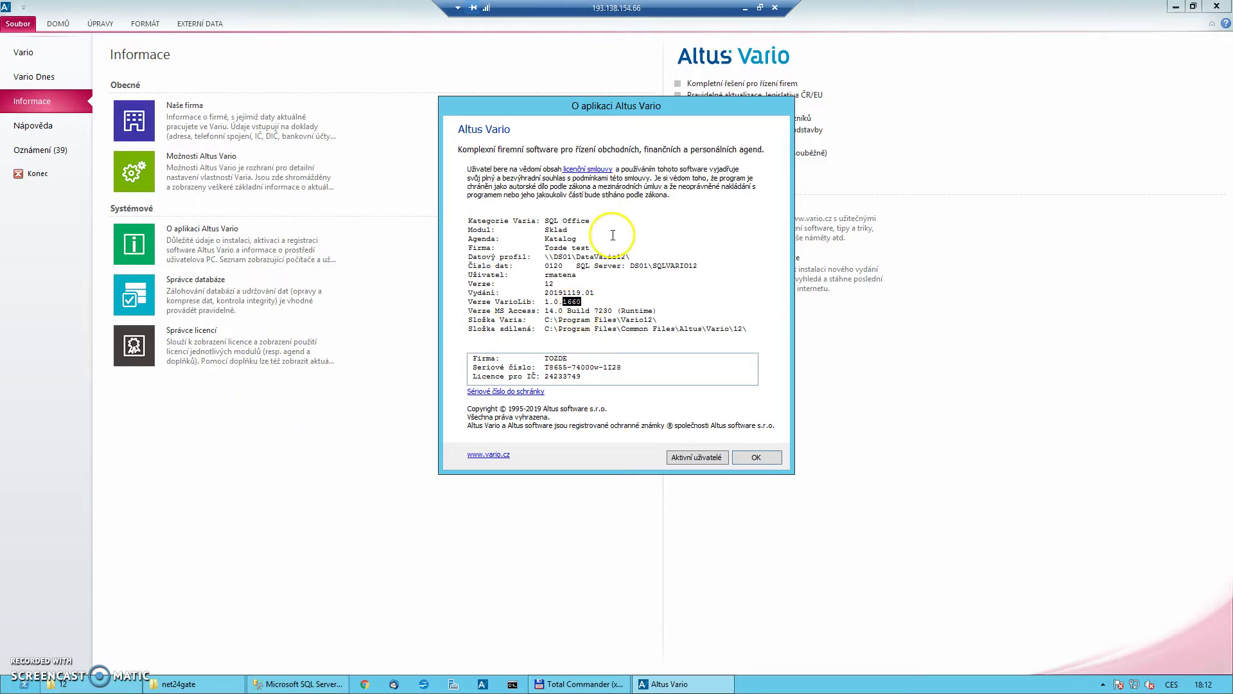
# Step: Switch to the File Explorer window of C:\Program Files\Common Files\Altus\Vario\12 and check the file version of VarioLib.dll
pyautogui.click(100, 686)
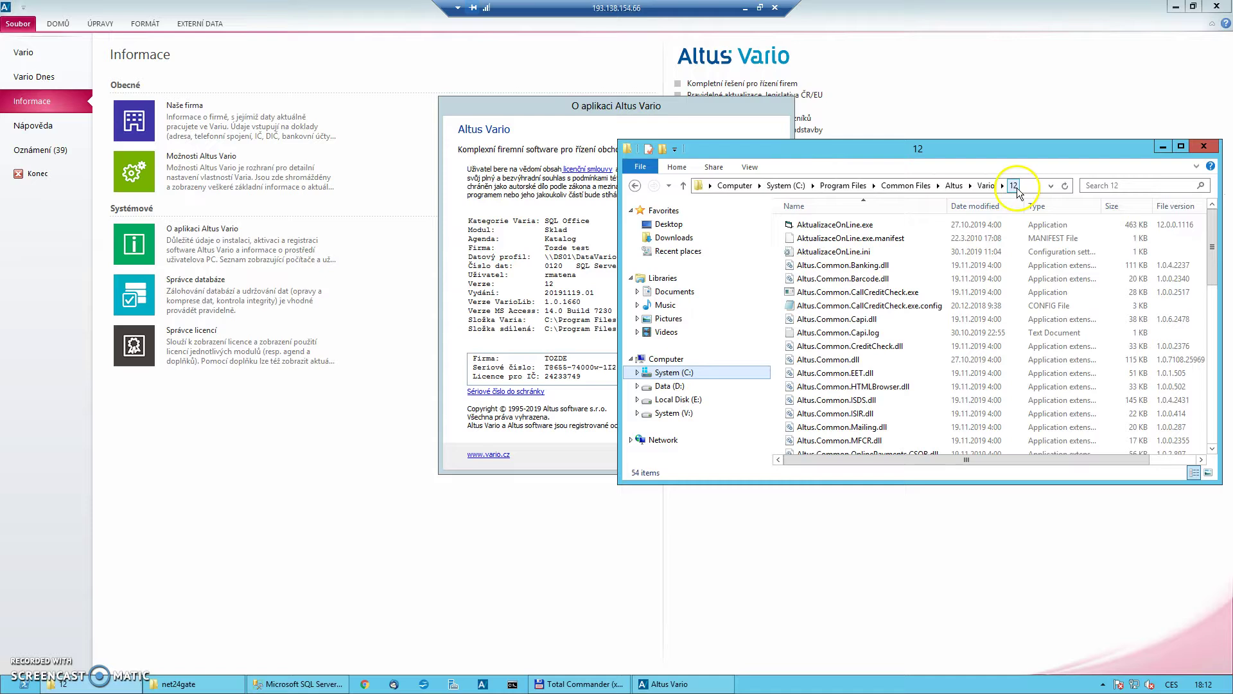
pyautogui.click(919, 345)
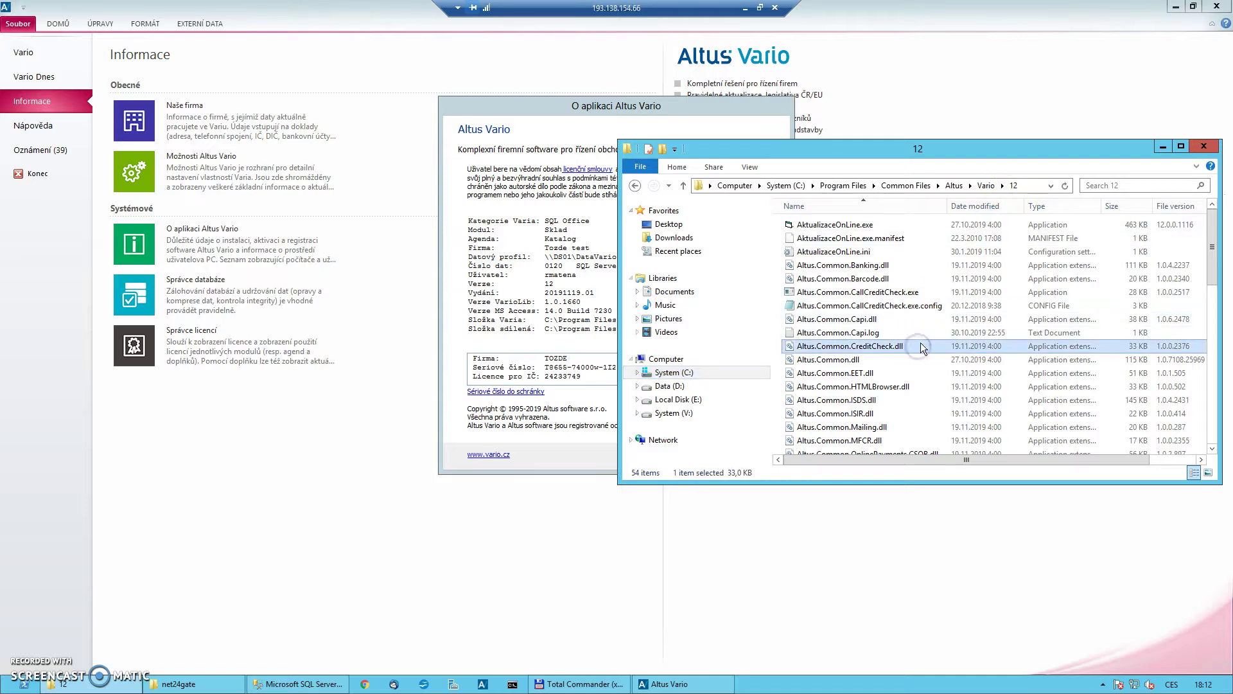
pyautogui.scroll(-12, 920, 342)
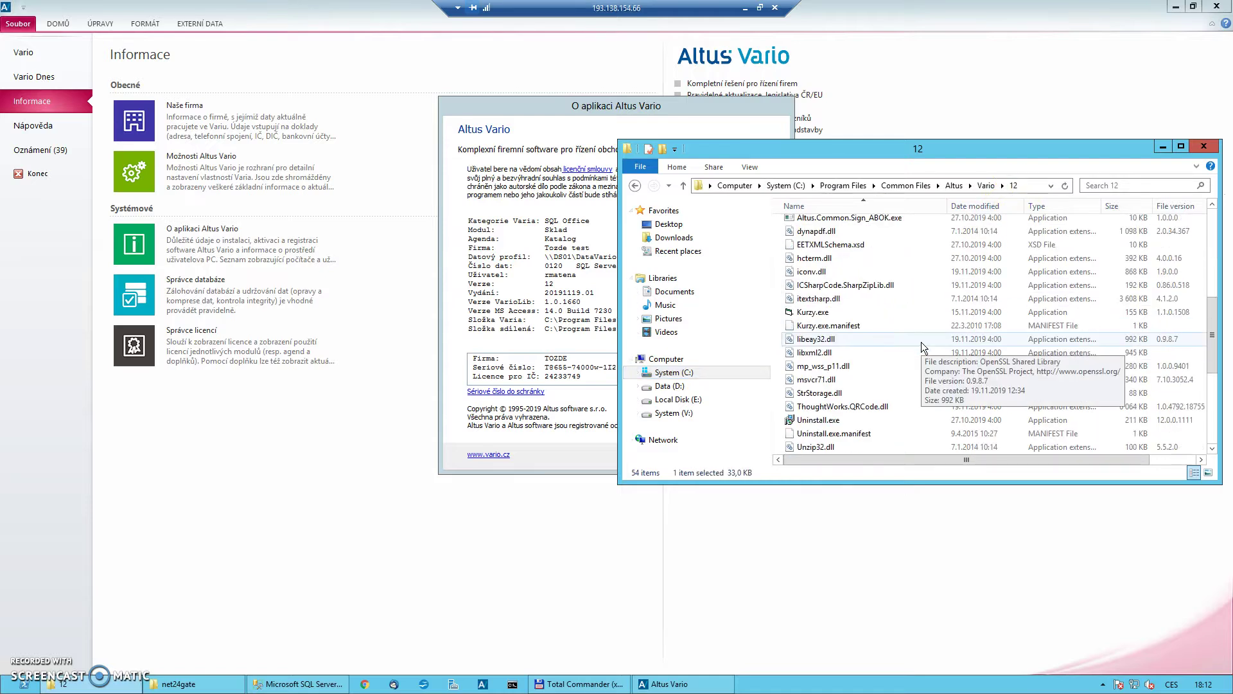
pyautogui.scroll(-2, 912, 385)
pyautogui.scroll(-3, 912, 384)
pyautogui.click(818, 325)
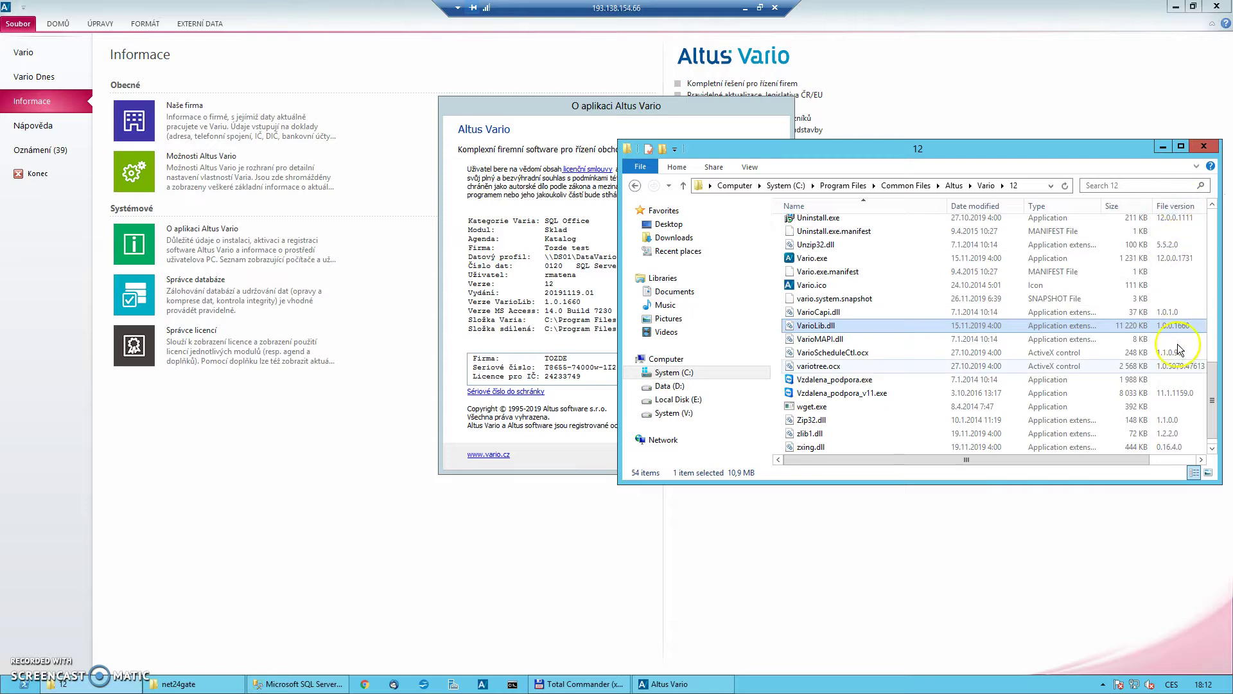
# Step: Hide the folder's File version column and add it back from the full list of details
pyautogui.rightClick(1123, 207)
pyautogui.click(1137, 373)
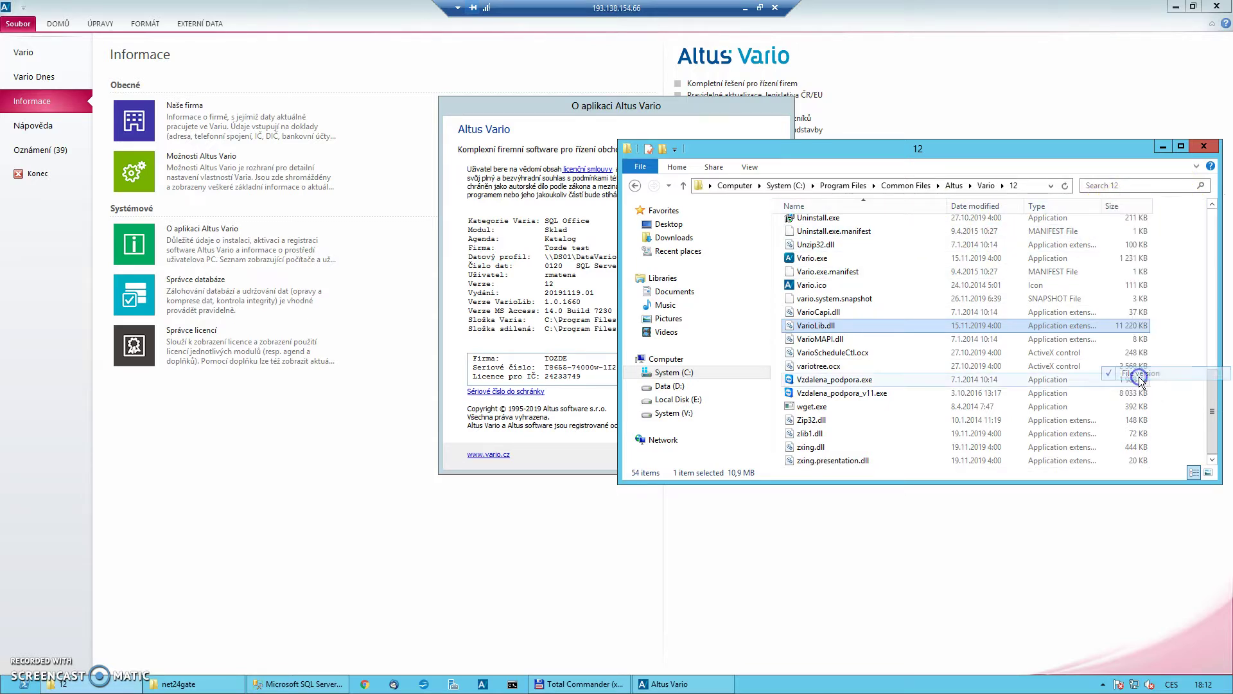
pyautogui.rightClick(1121, 210)
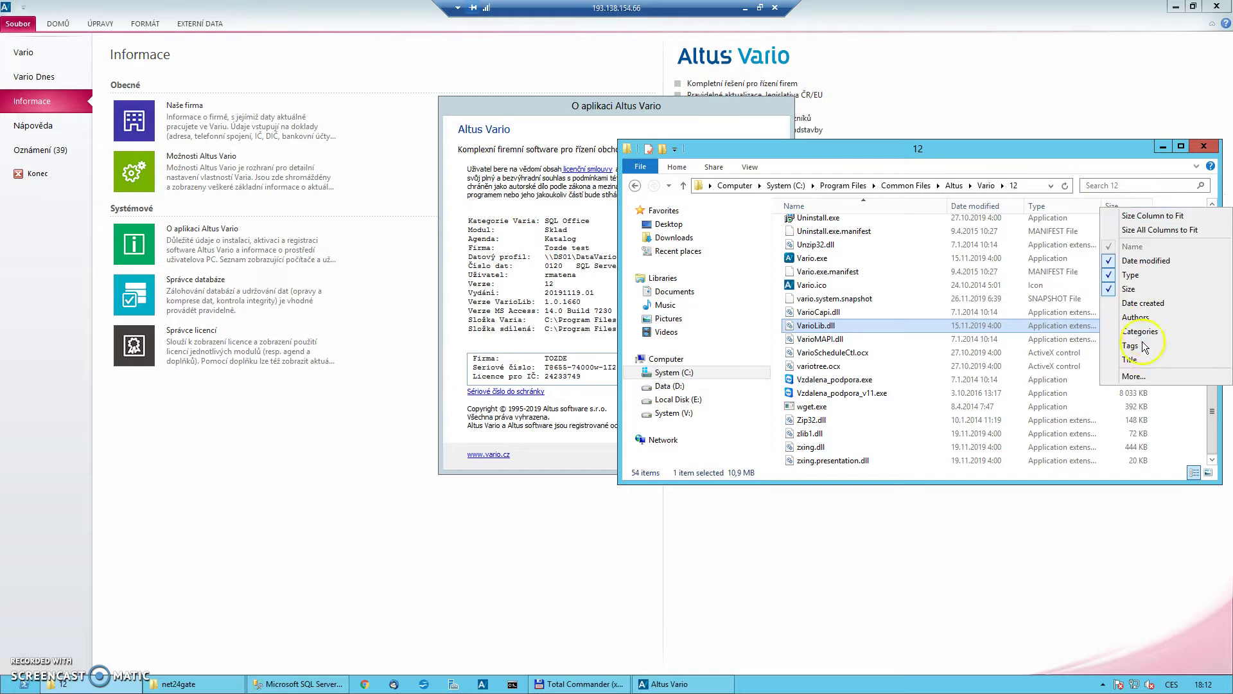
pyautogui.click(1134, 377)
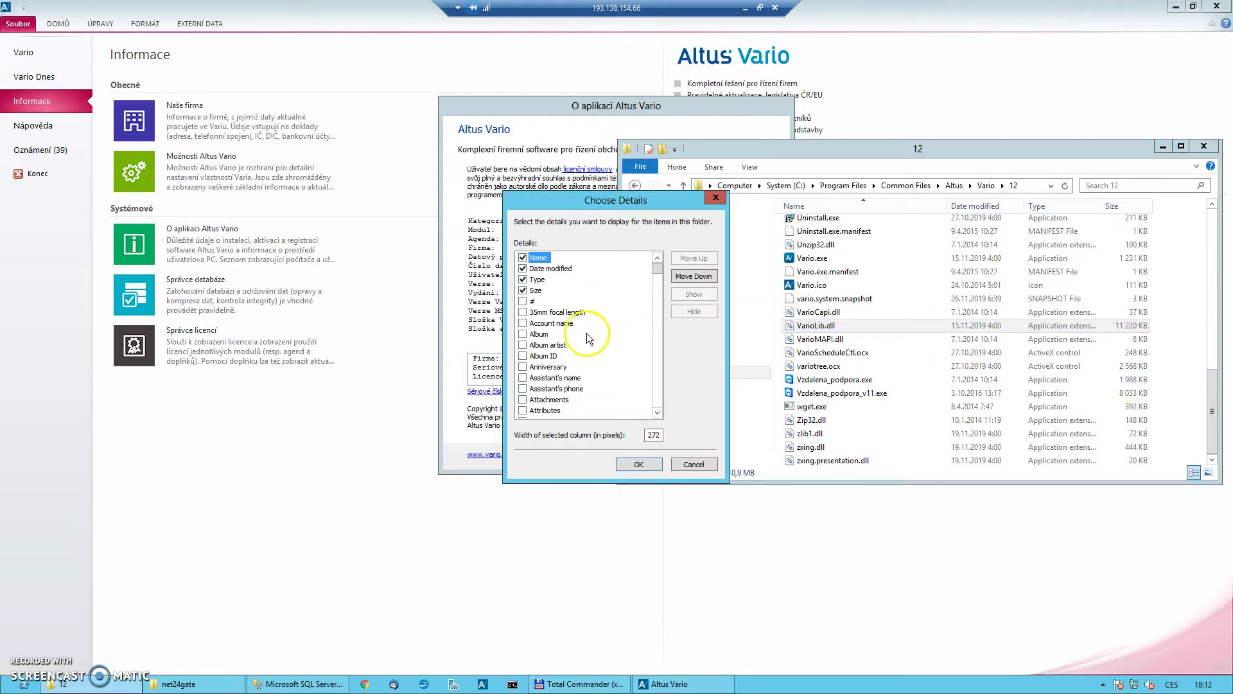
pyautogui.scroll(-8, 587, 332)
pyautogui.moveTo(661, 284); pyautogui.dragTo(661, 320)
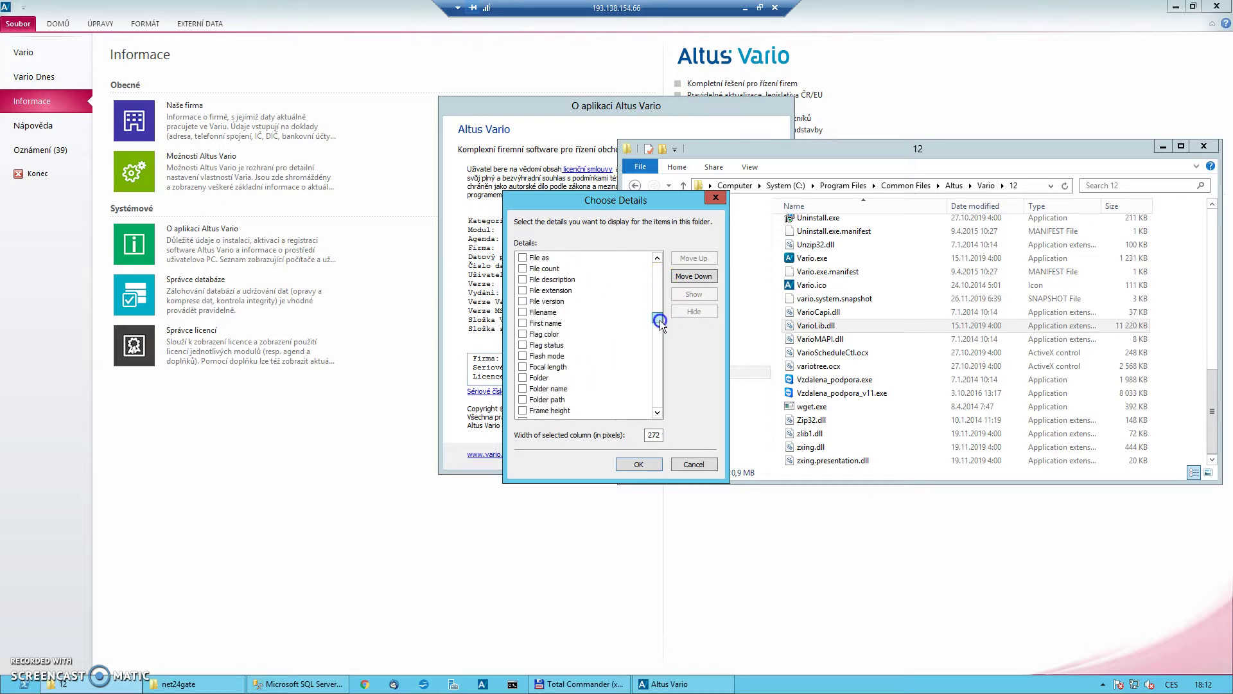
pyautogui.doubleClick(551, 302)
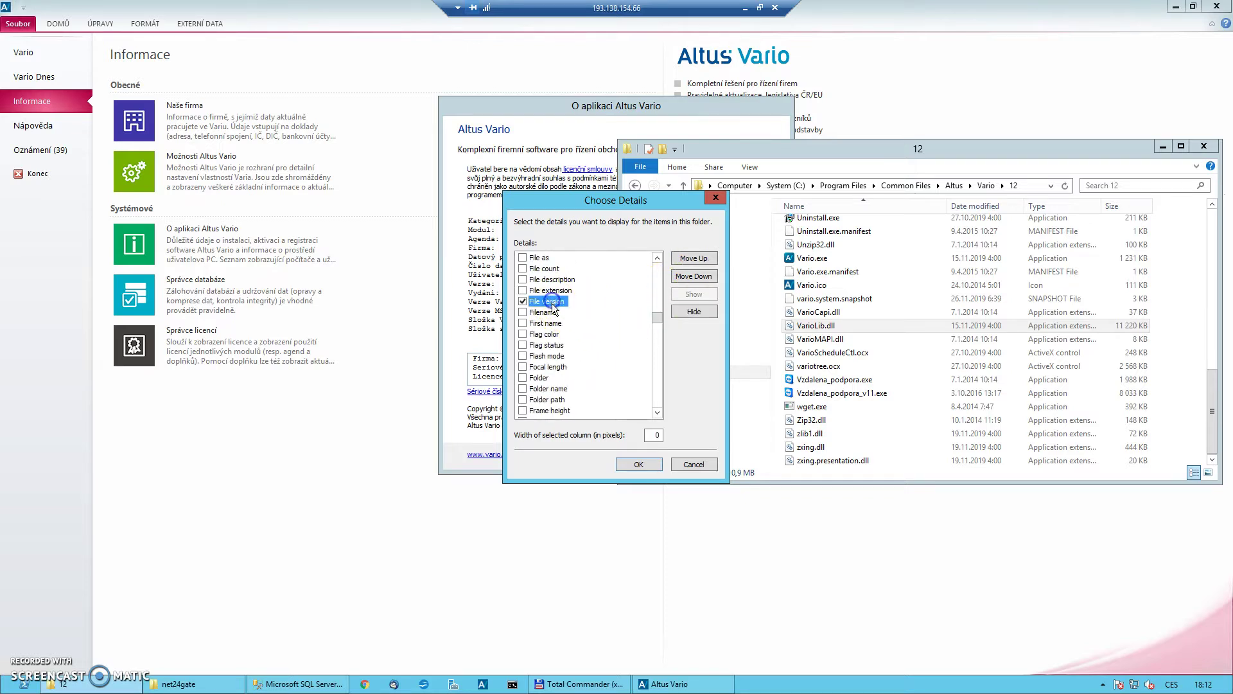
pyautogui.click(638, 464)
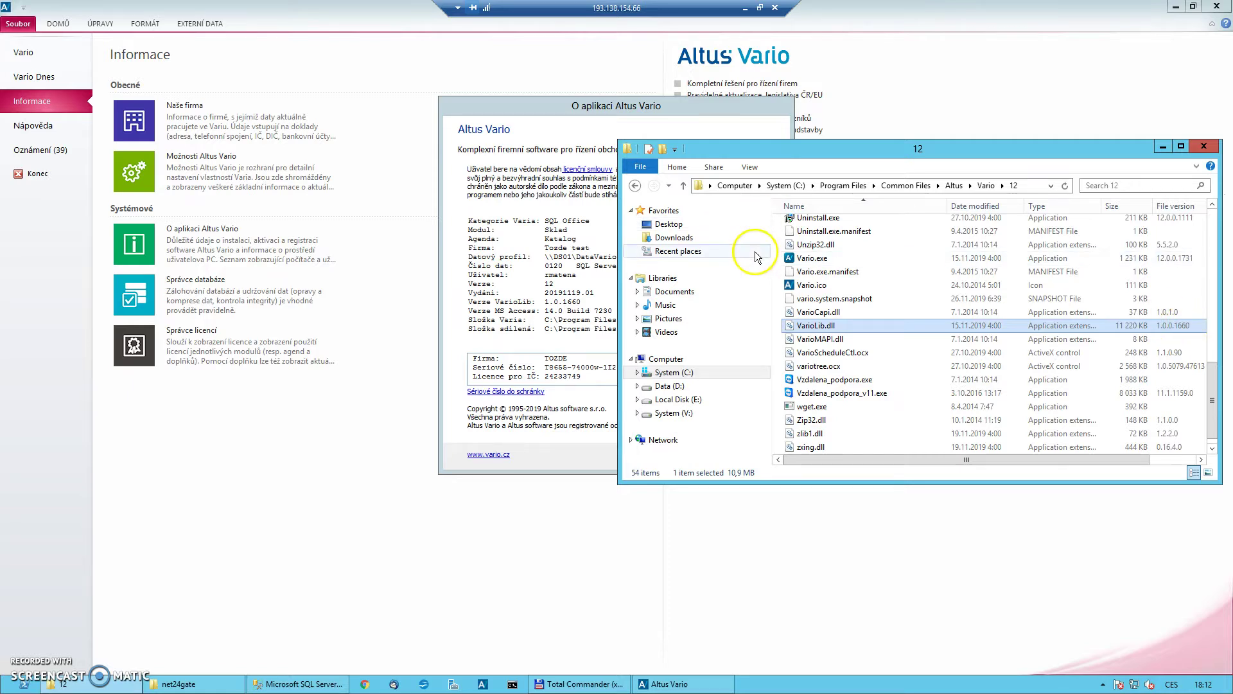
# Step: Open the folder C:\Program Files (x86)\Common Files\Altus\Vario\12\net
pyautogui.click(674, 373)
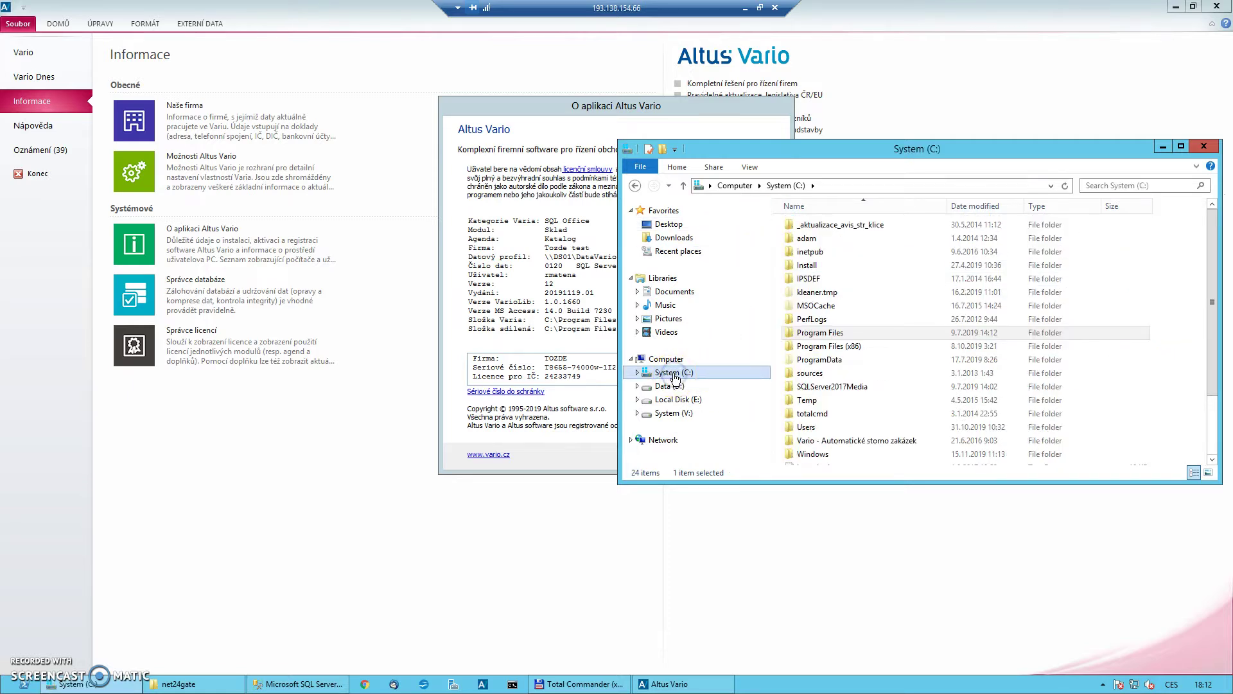
pyautogui.doubleClick(853, 345)
pyautogui.doubleClick(825, 262)
pyautogui.doubleClick(806, 237)
pyautogui.doubleClick(802, 225)
pyautogui.doubleClick(803, 227)
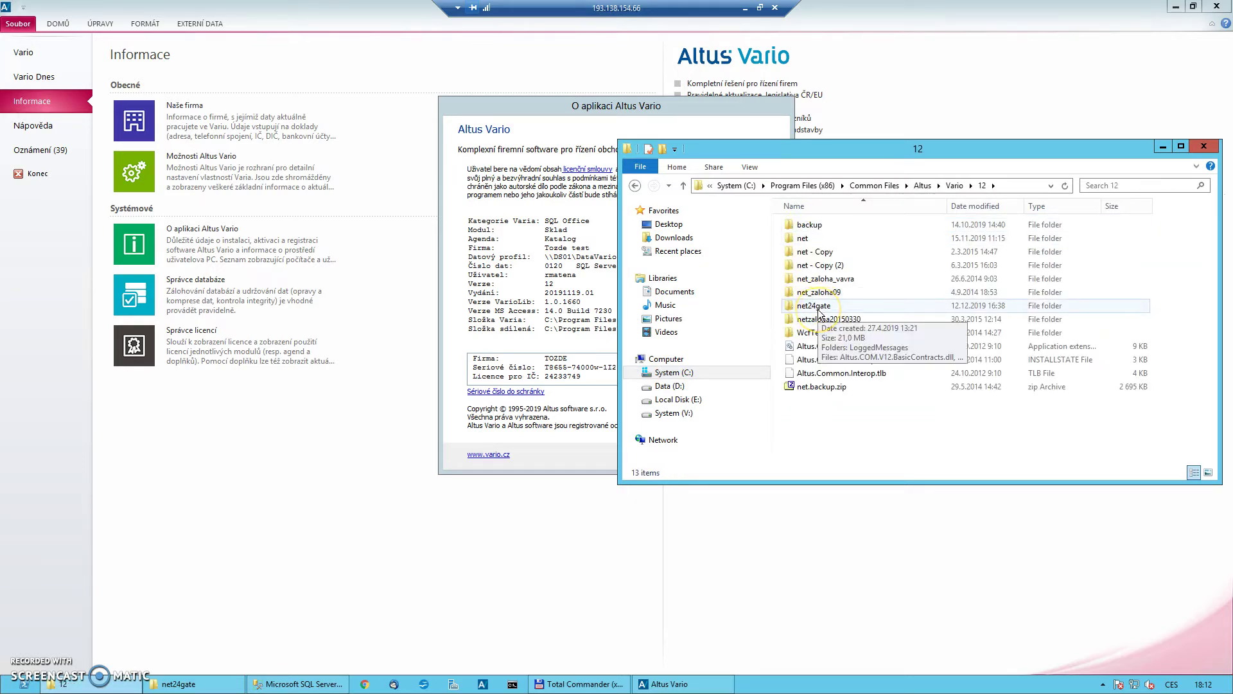
pyautogui.click(827, 251)
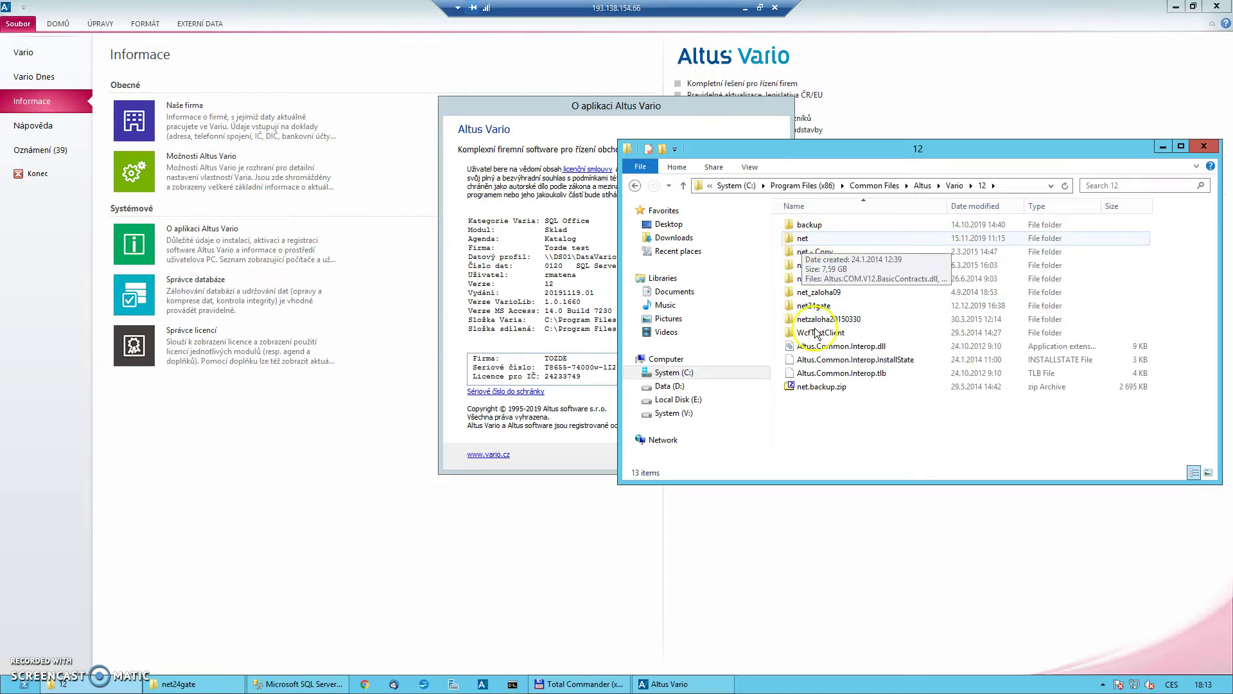
pyautogui.doubleClick(803, 239)
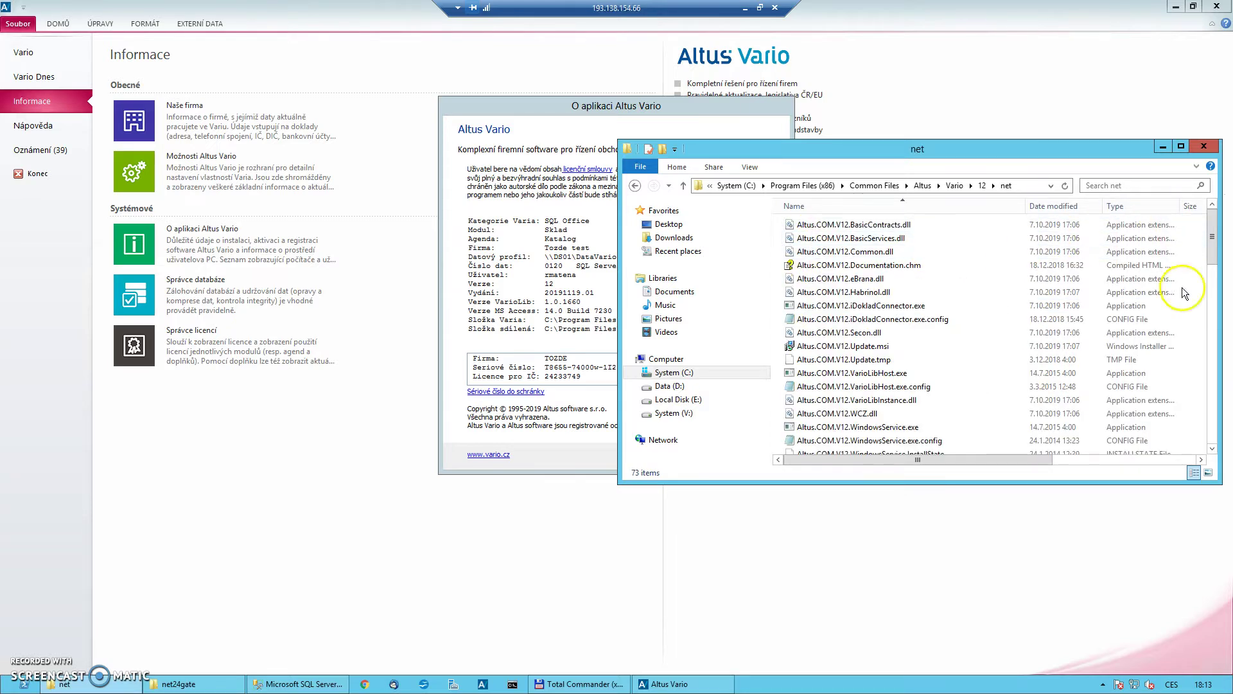
# Step: Enlarge the folder window and check the file version of Altus.COM.V12.VarioLibInstance.dll in the net folder
pyautogui.moveTo(619, 486); pyautogui.dragTo(352, 556)
pyautogui.scroll(-16, 565, 443)
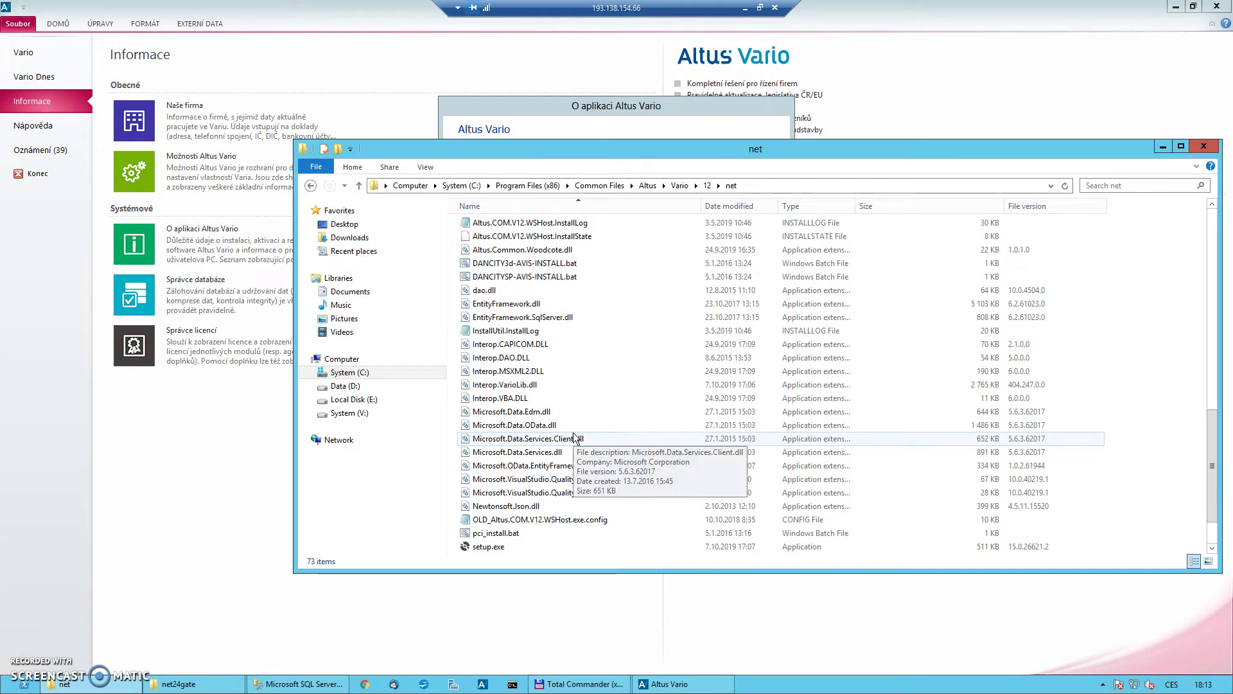
pyautogui.scroll(6, 573, 435)
pyautogui.scroll(8, 574, 435)
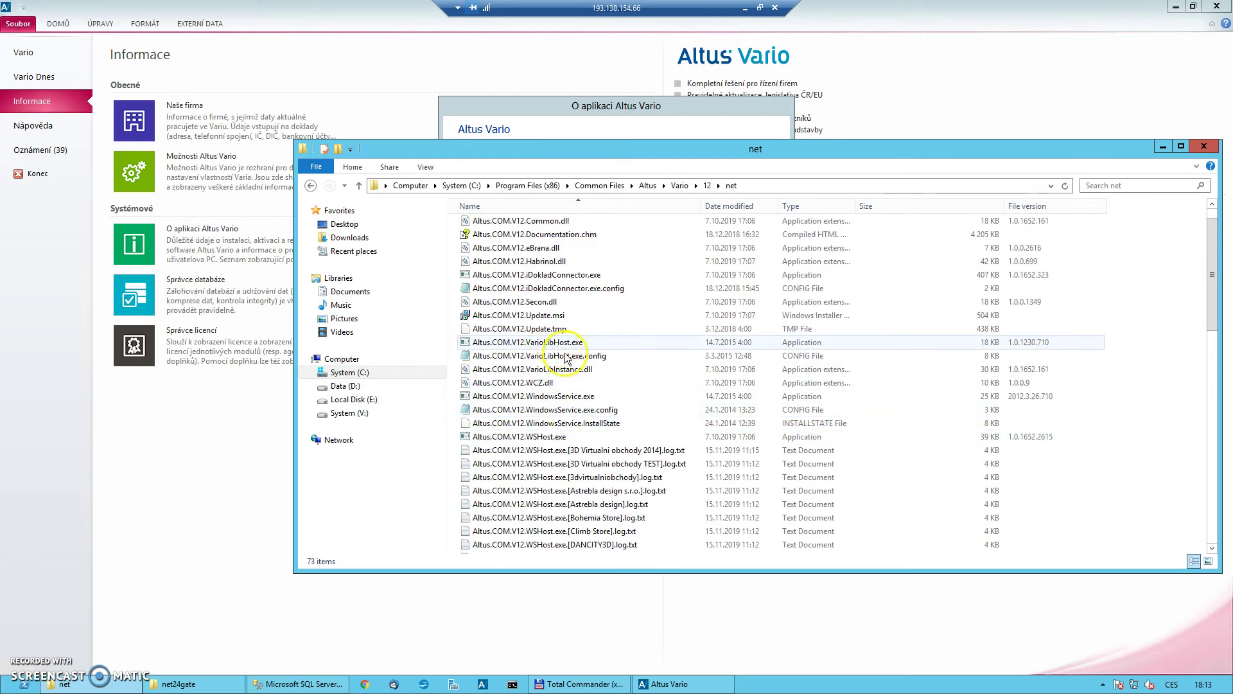
pyautogui.click(549, 369)
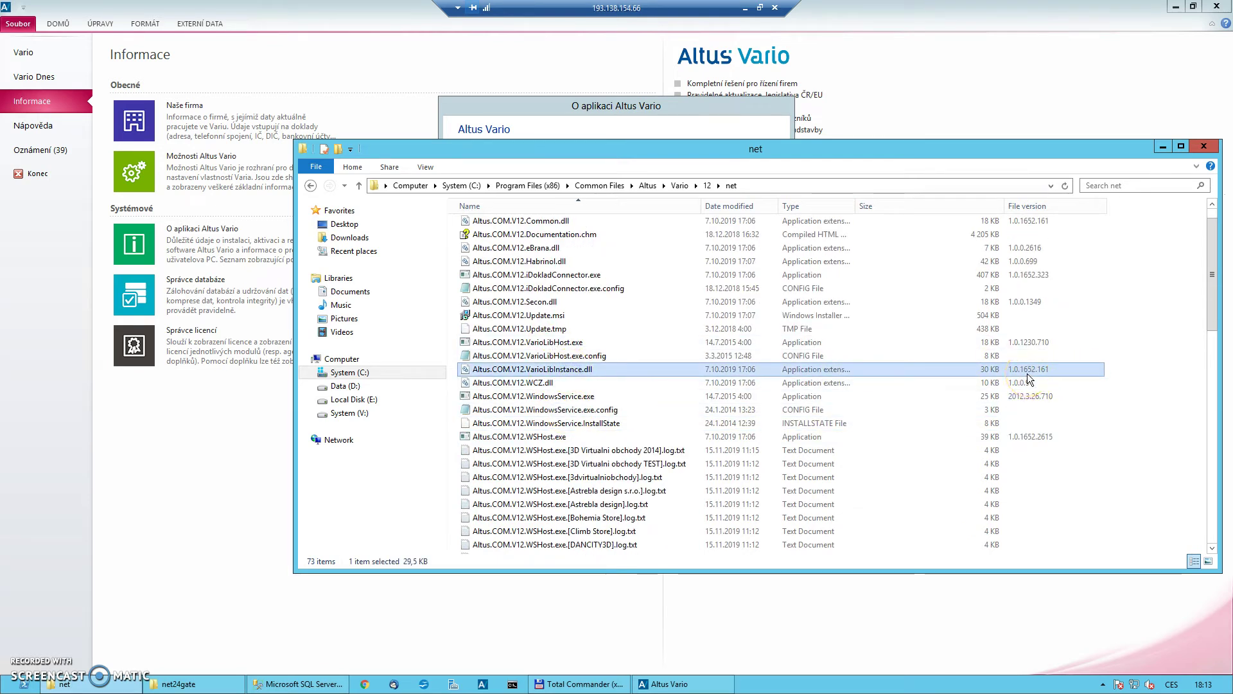
# Step: Open the neighbouring net24gate folder and check the file version of its Altus.COM.V12.VarioLibInstance.dll
pyautogui.click(705, 186)
pyautogui.doubleClick(480, 304)
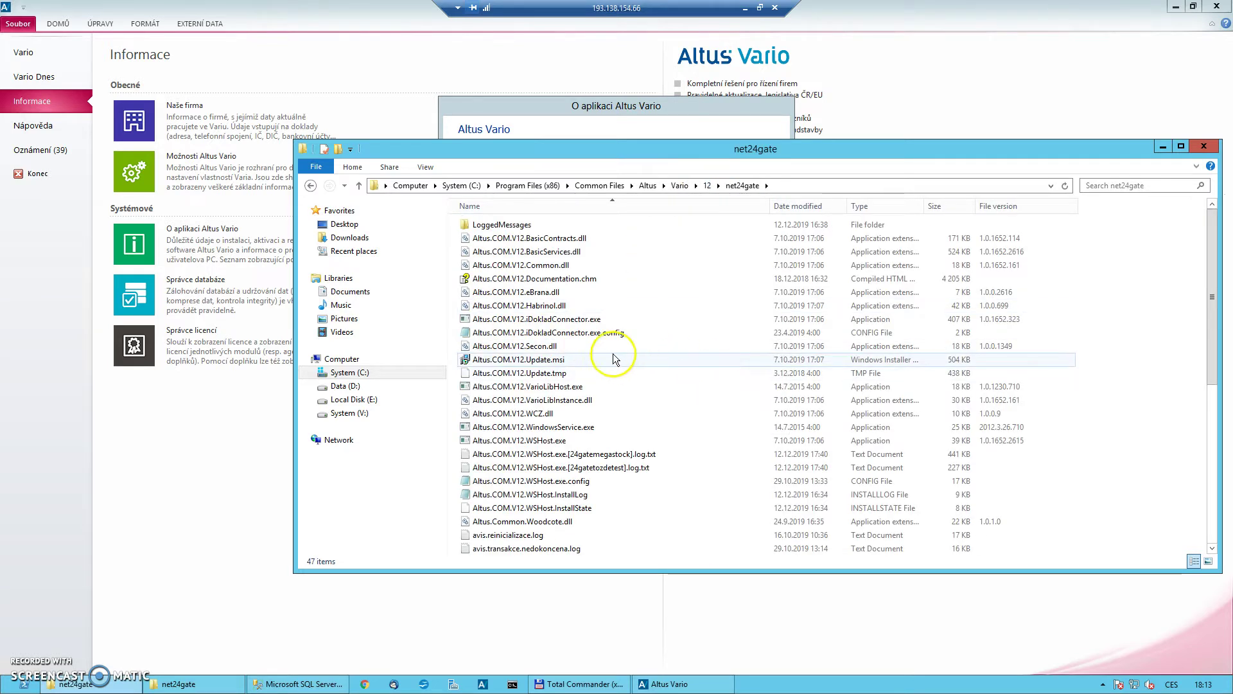
pyautogui.click(596, 401)
pyautogui.click(1013, 400)
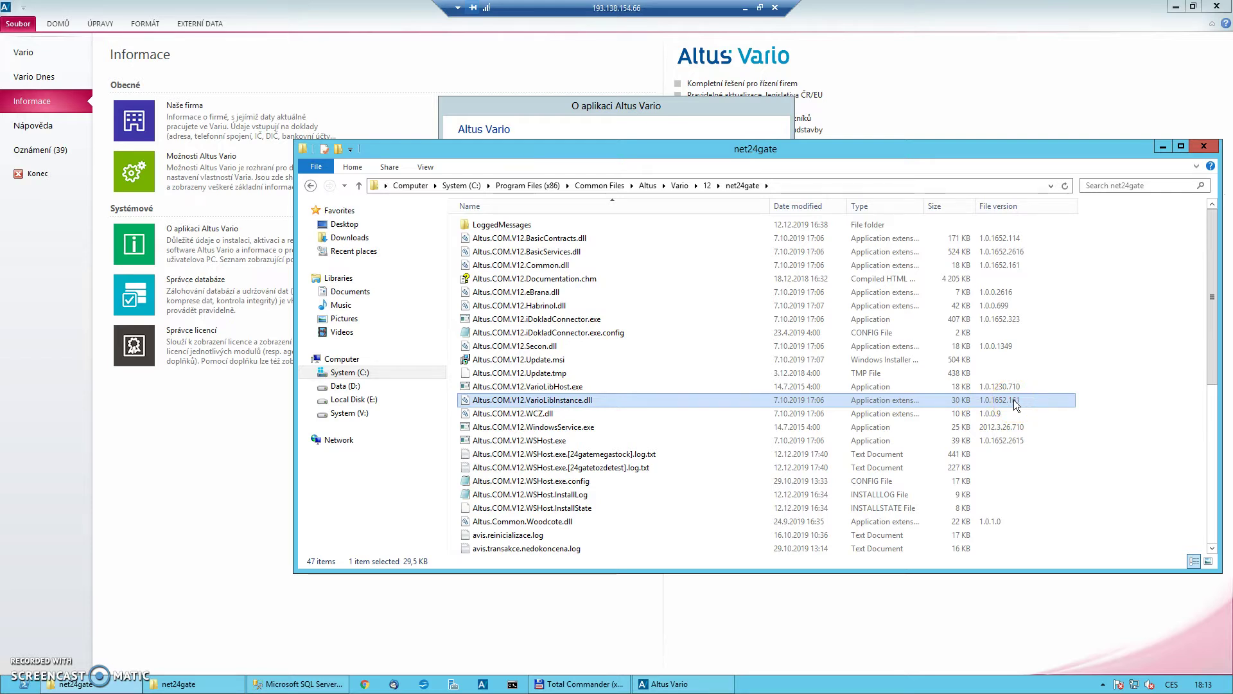
# Step: Return to the O aplikaci Altus Vario window and copy the serial number to the clipboard
pyautogui.click(589, 108)
pyautogui.click(651, 298)
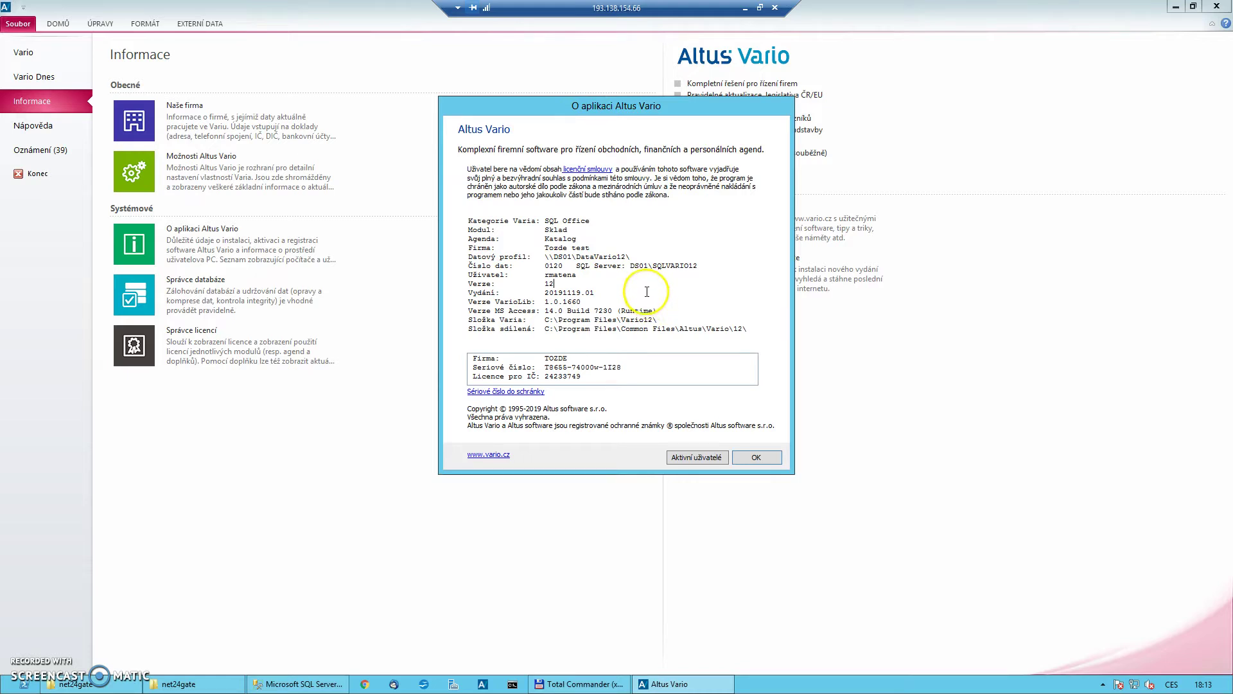
pyautogui.click(515, 393)
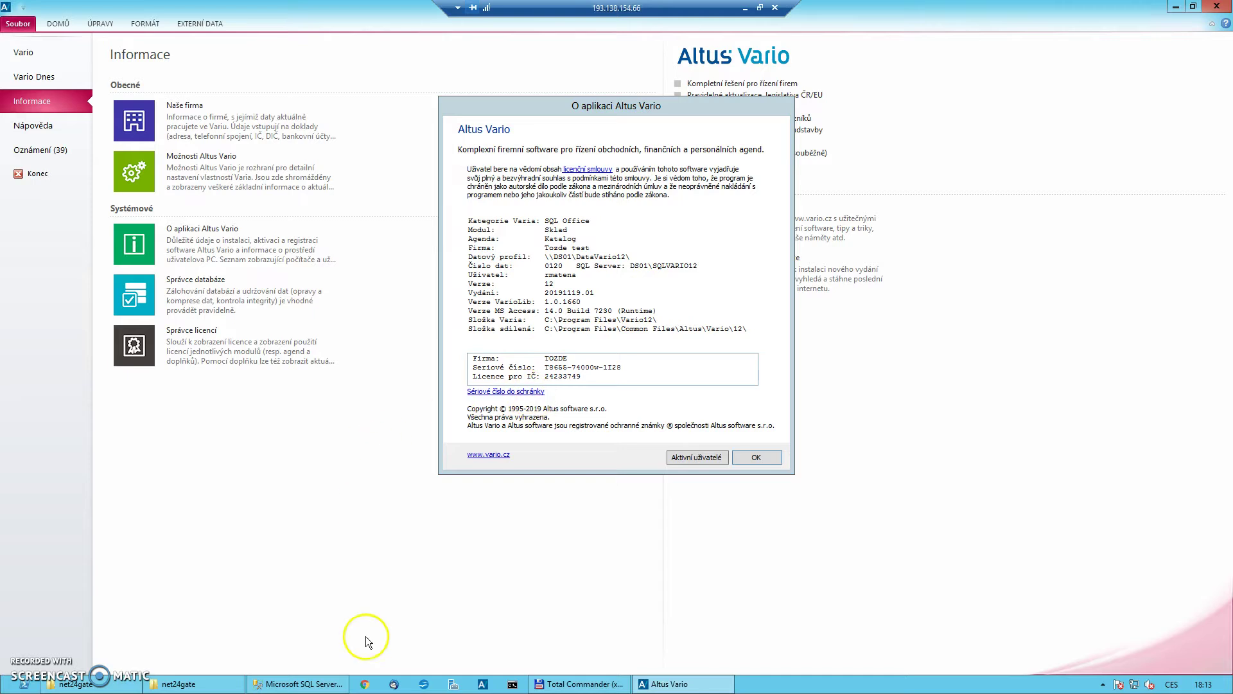
# Step: Switch to Google Chrome and search the web for "avis aktualizace"
pyautogui.click(365, 685)
pyautogui.click(371, 130)
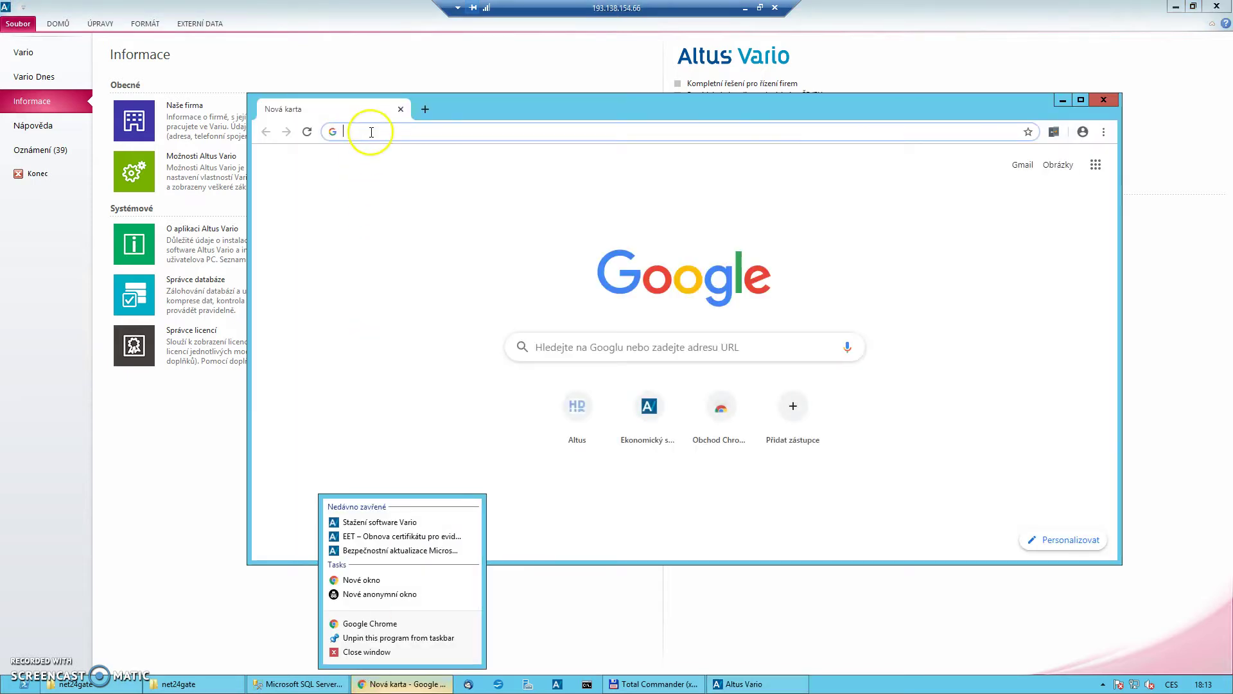
pyautogui.write('avis aktualizace')
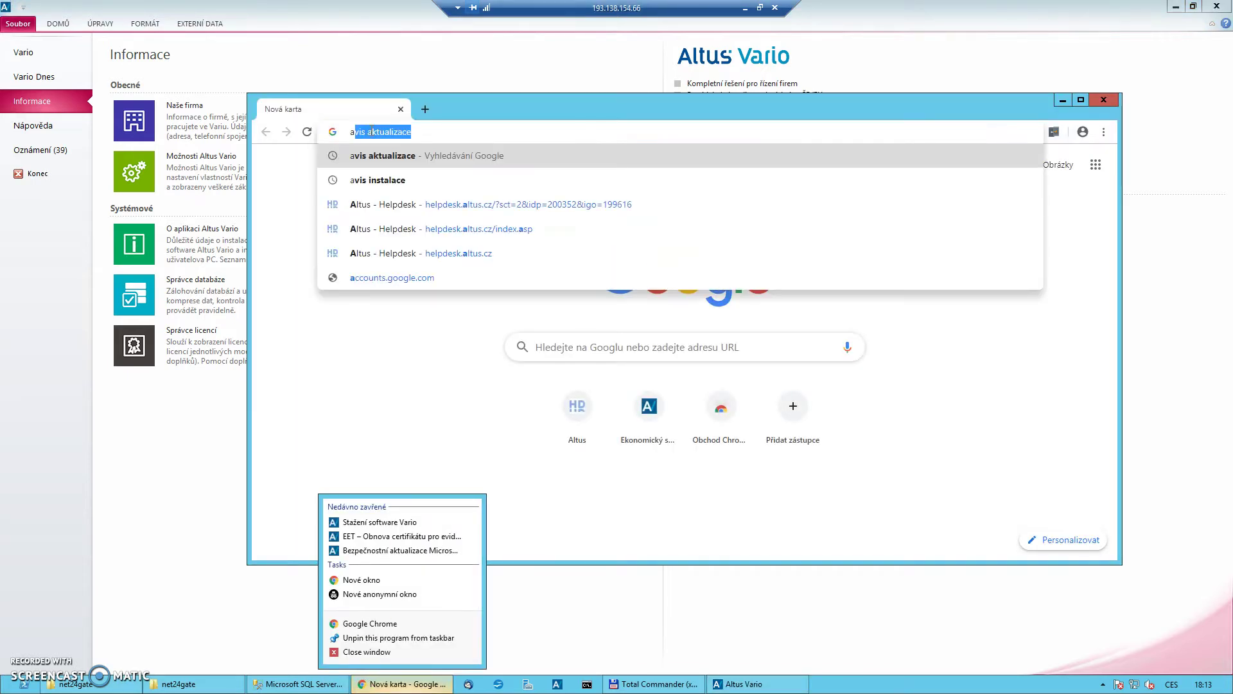
pyautogui.click(397, 466)
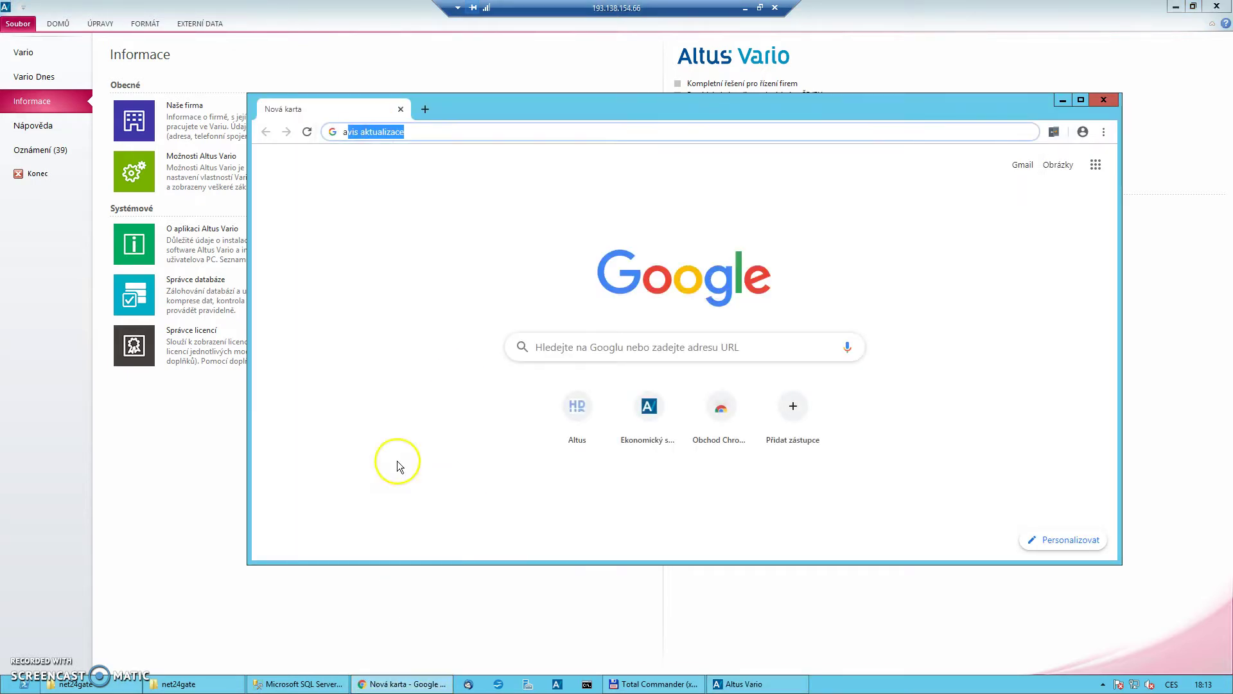
pyautogui.click(424, 131)
pyautogui.press('Return')
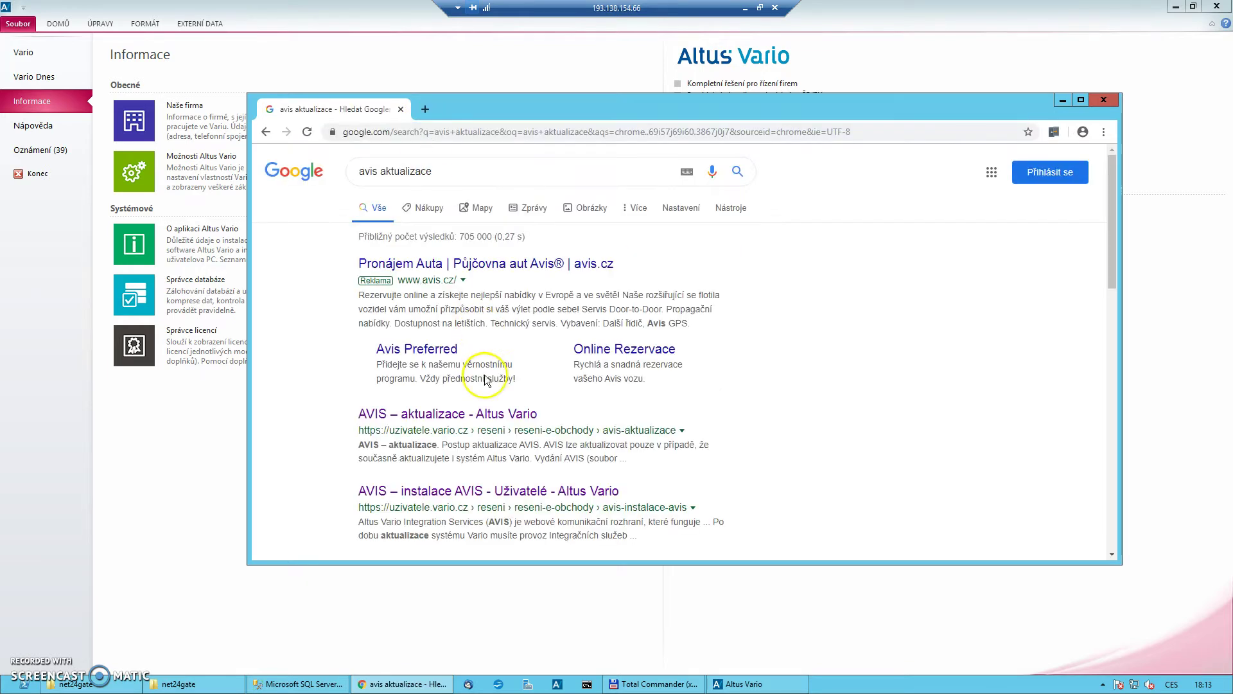
# Step: Open the AVIS – aktualizace result and follow its link to the Altus Vario – stažení software page
pyautogui.click(442, 414)
pyautogui.scroll(-1, 636, 476)
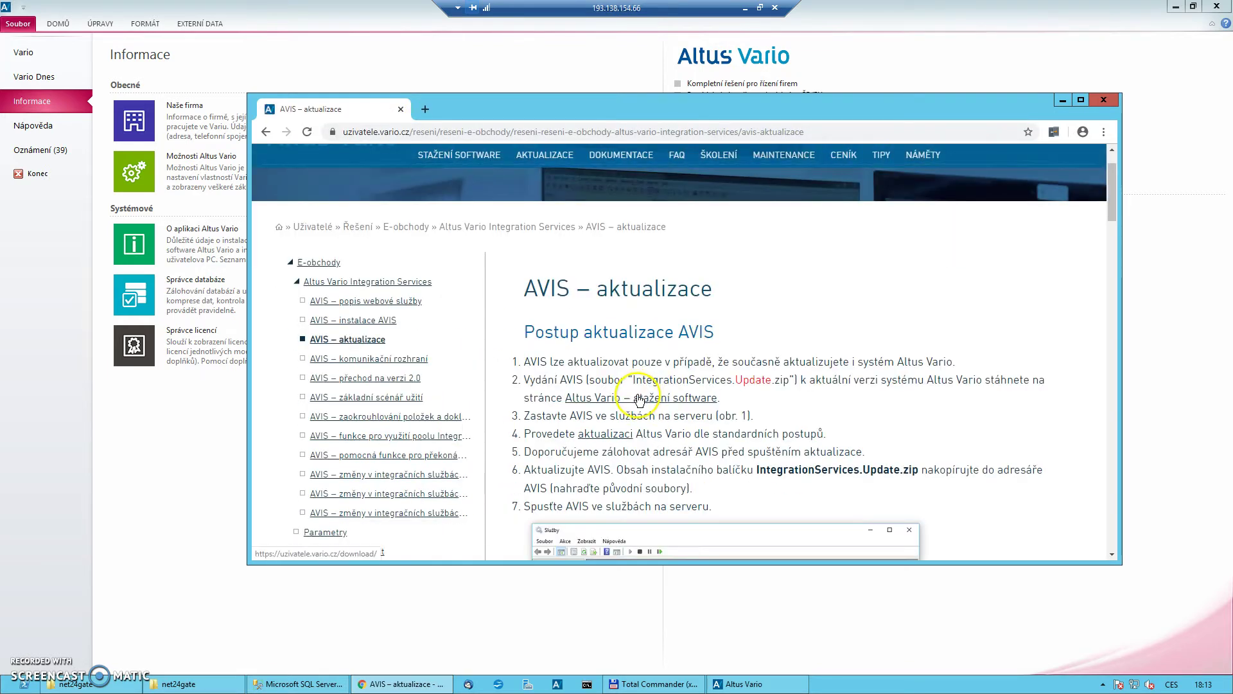
pyautogui.click(686, 400)
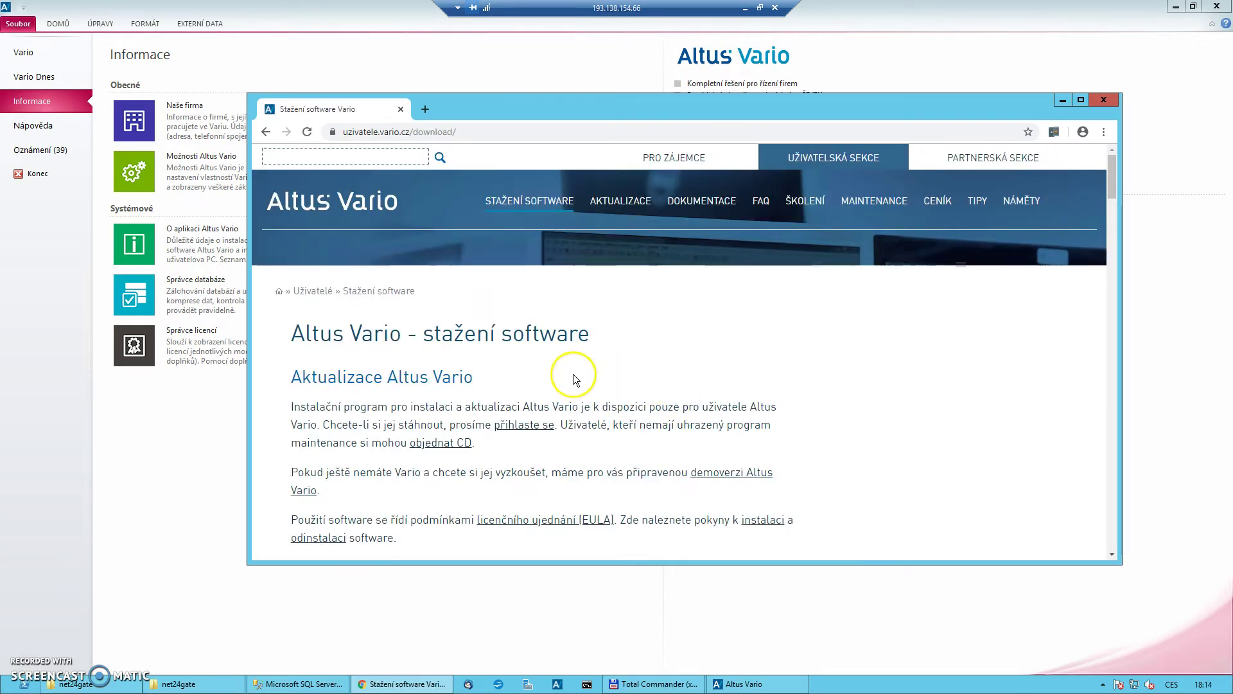
# Step: Find the Altus Vario Integration Services section and open its zip download link, which requires signing in
pyautogui.scroll(-5, 575, 378)
pyautogui.scroll(-10, 574, 374)
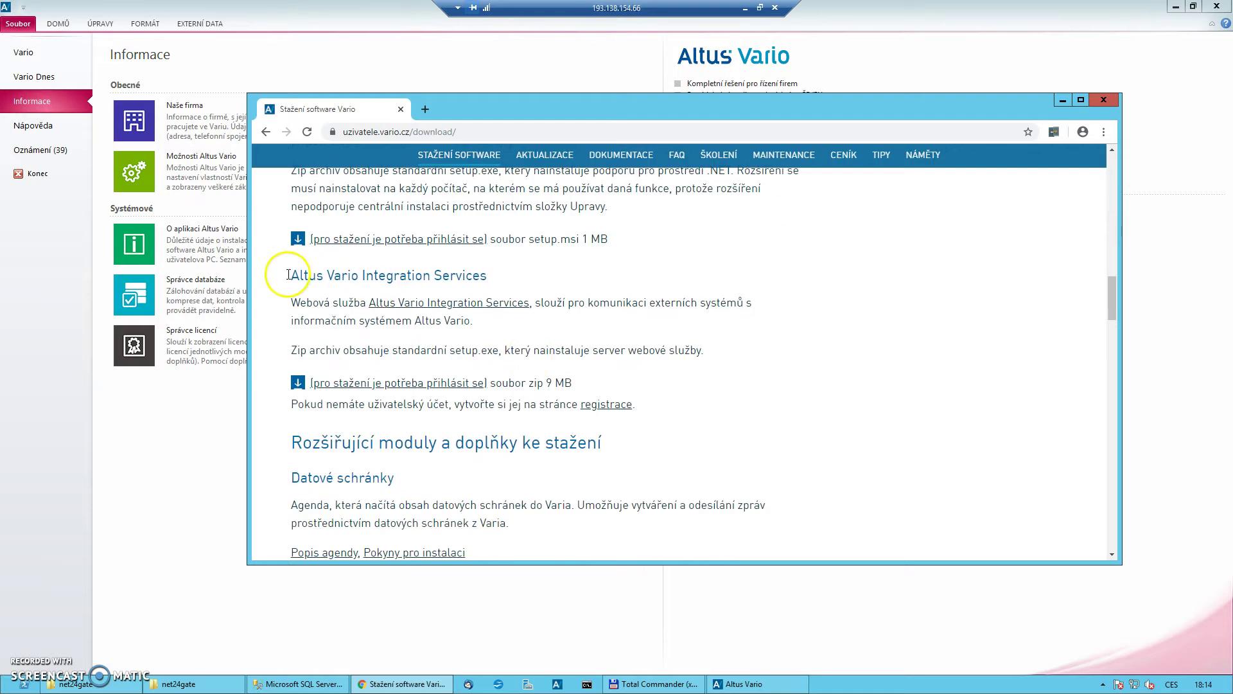
pyautogui.moveTo(290, 275); pyautogui.dragTo(496, 271)
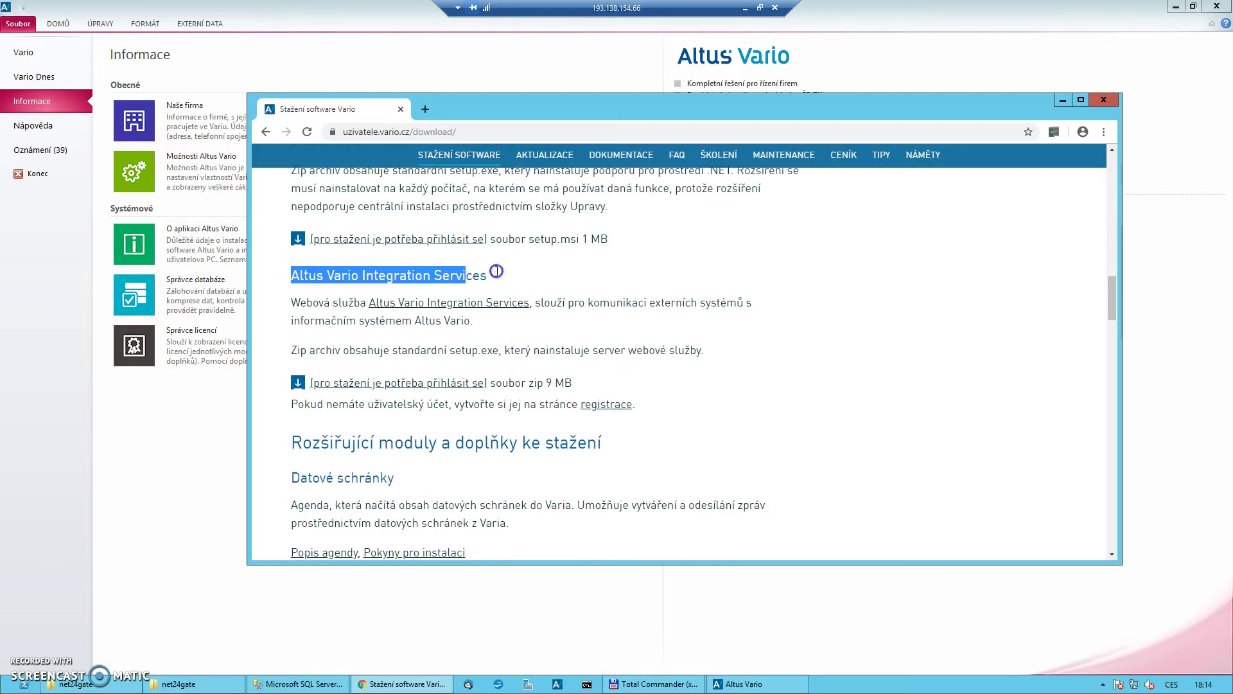
pyautogui.click(440, 384)
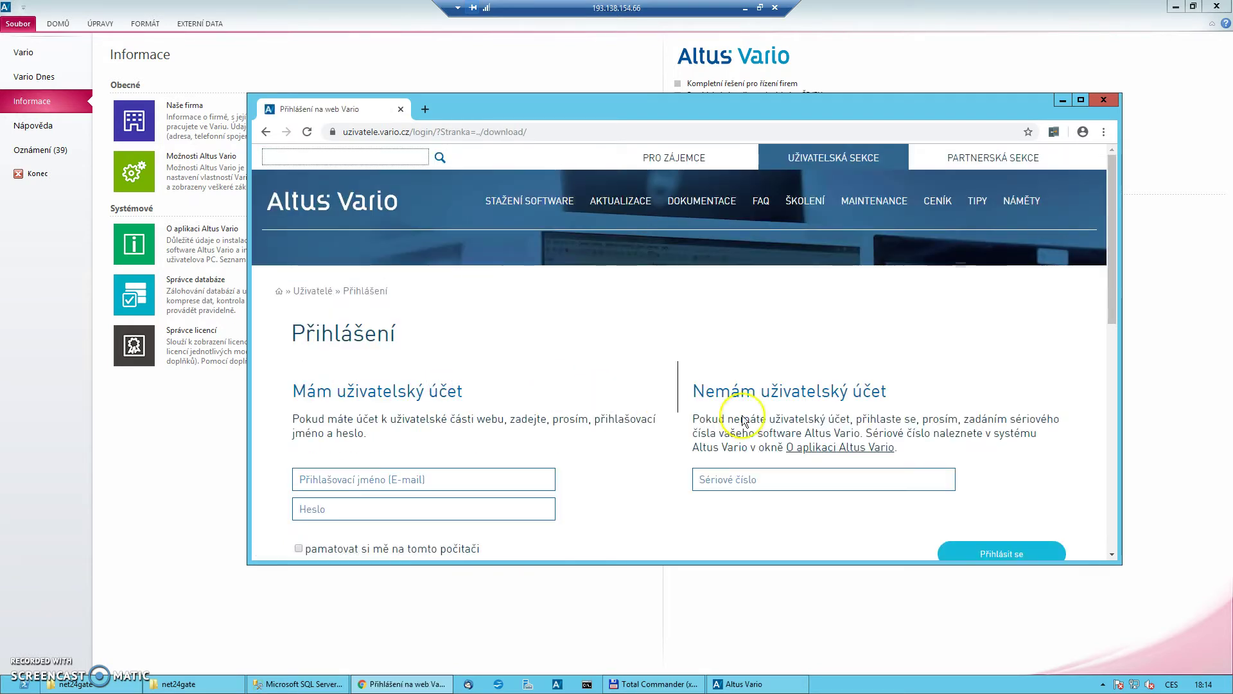
# Step: Sign in to the vendor's website without a user account by entering the software's serial number
pyautogui.click(738, 479)
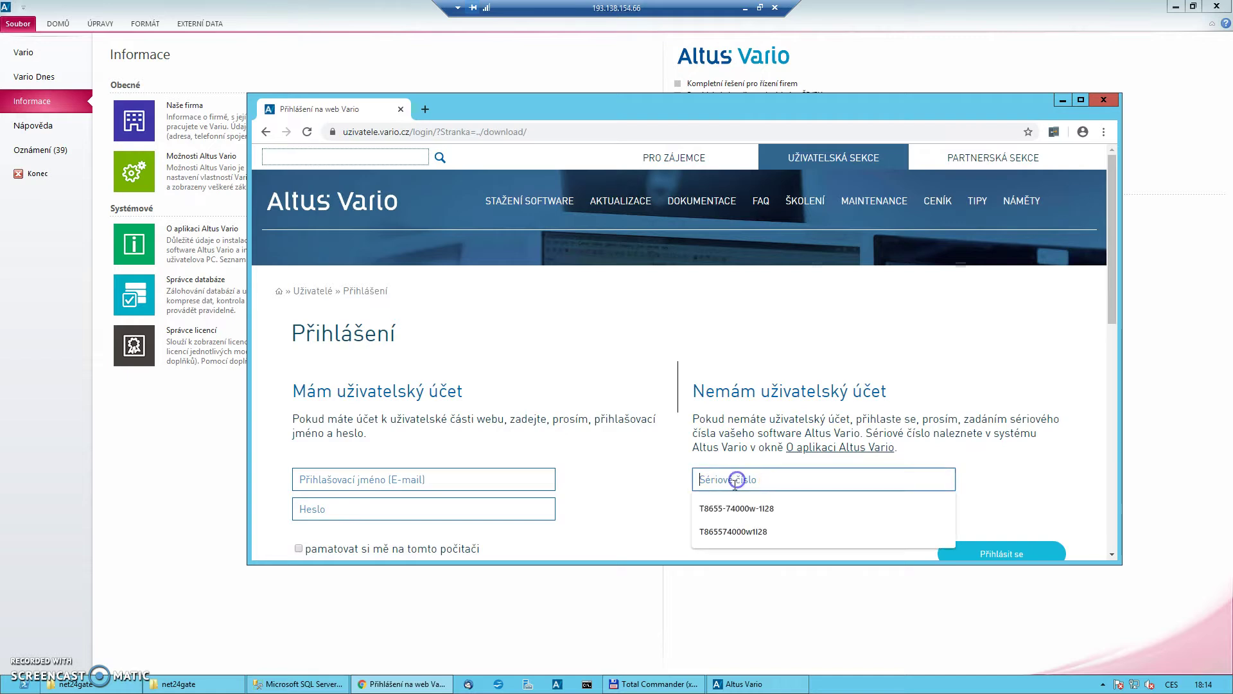
pyautogui.press('Down')
pyautogui.press('Return')
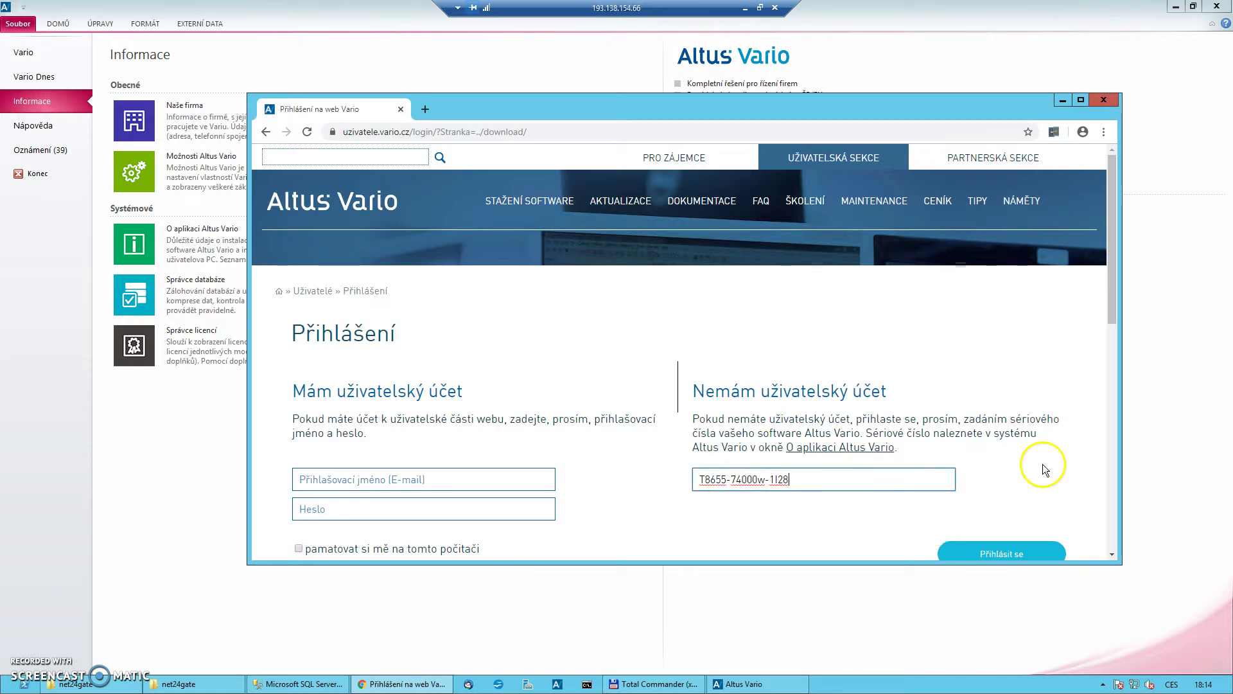
pyautogui.scroll(-1, 1042, 464)
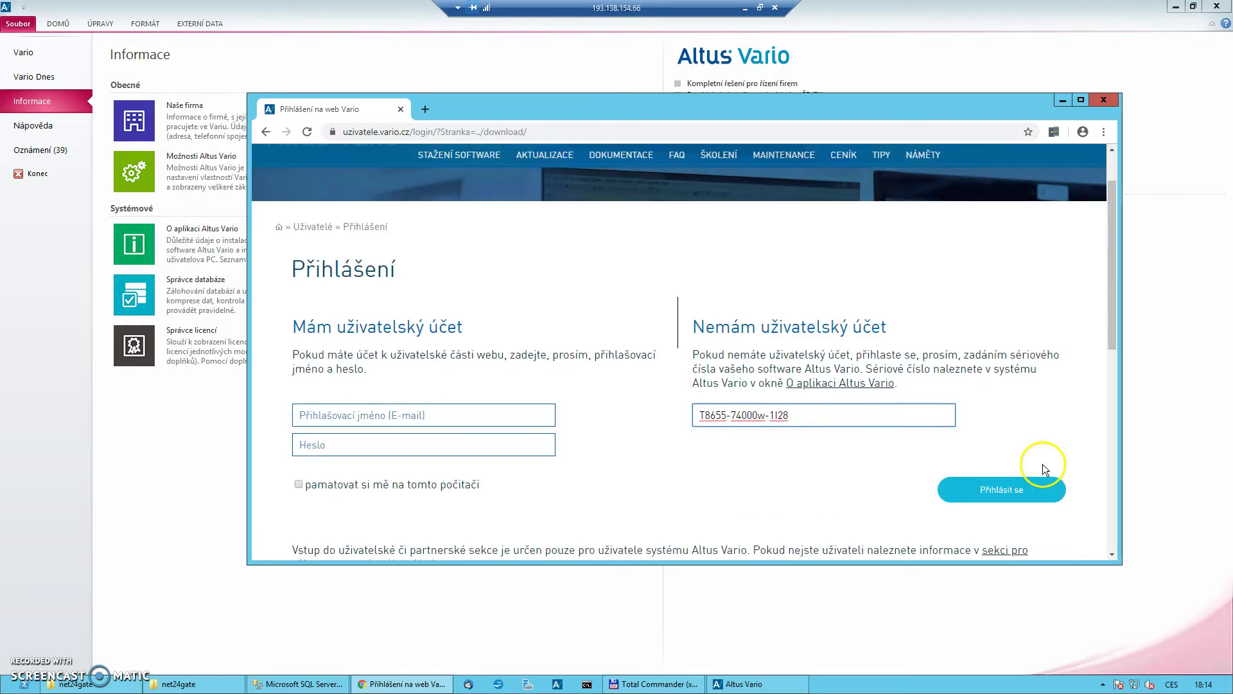
pyautogui.click(1014, 491)
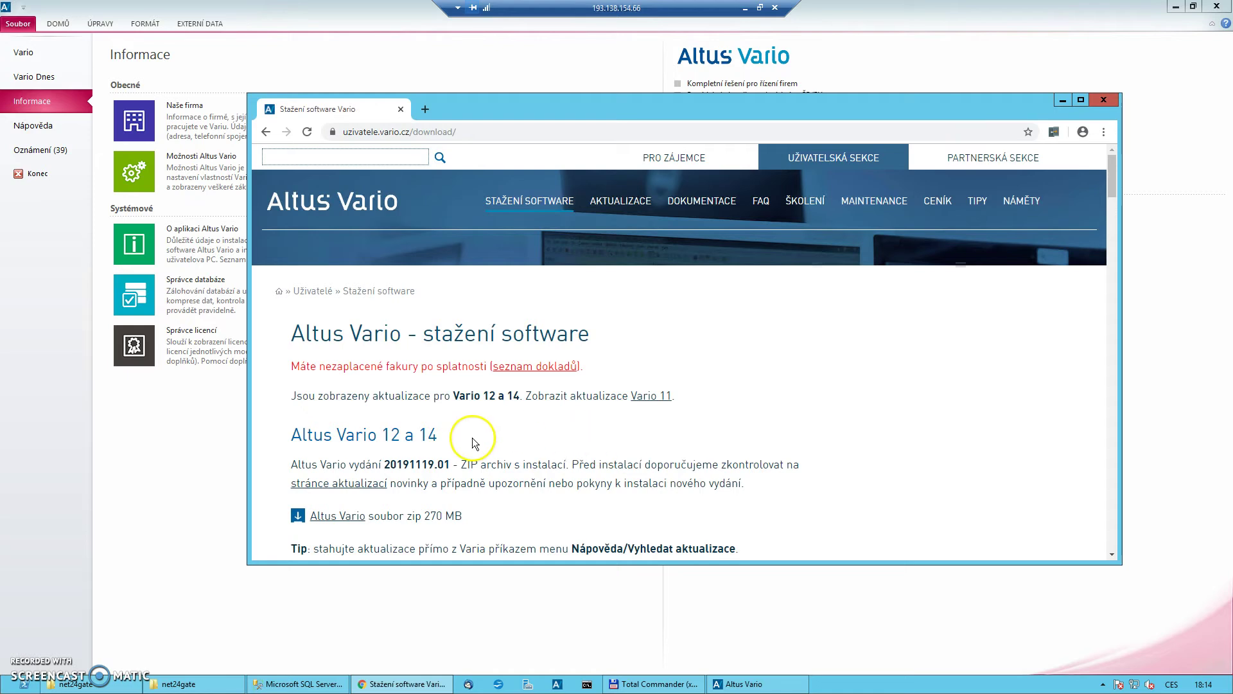
# Step: Download the Aktualizace Altus Vario Integration Services zip and show the downloaded file in its folder
pyautogui.scroll(-20, 475, 443)
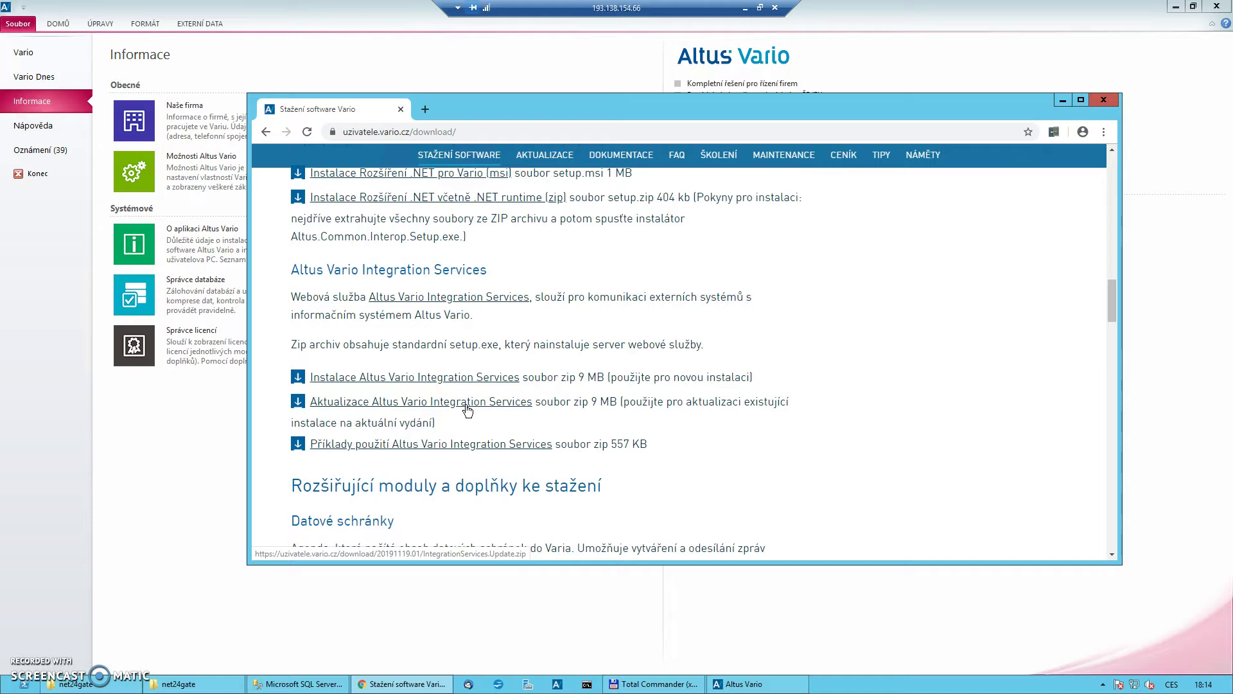
pyautogui.click(467, 410)
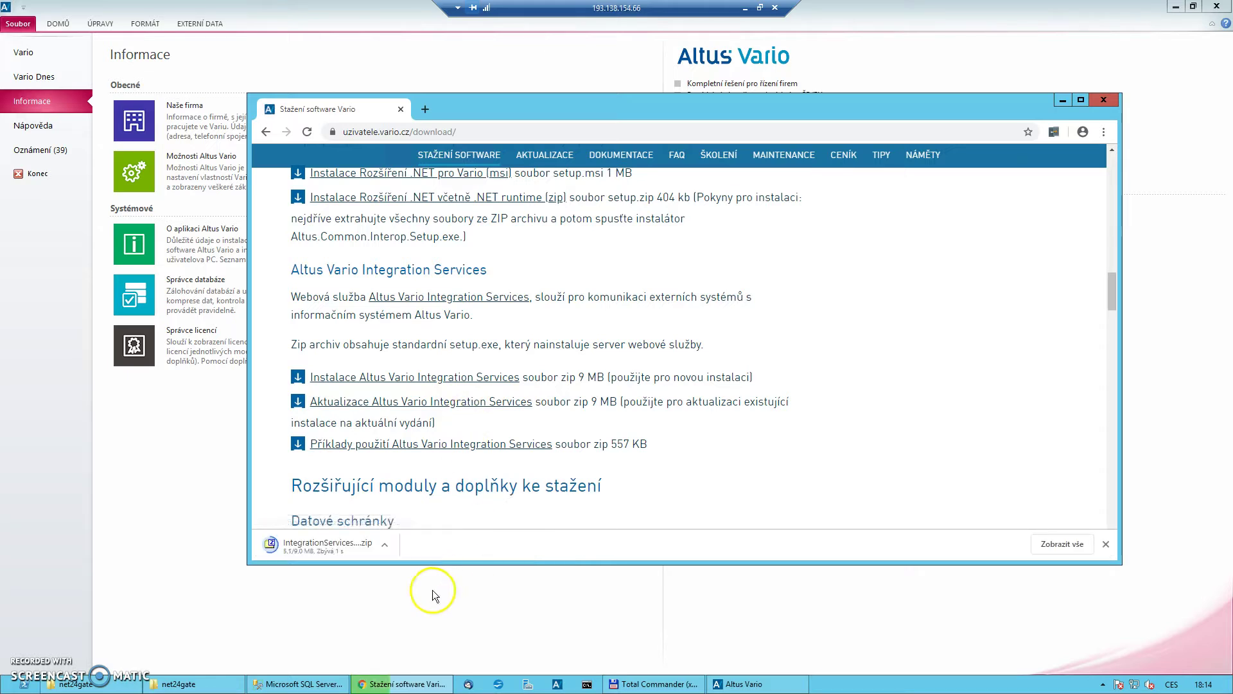
pyautogui.click(383, 549)
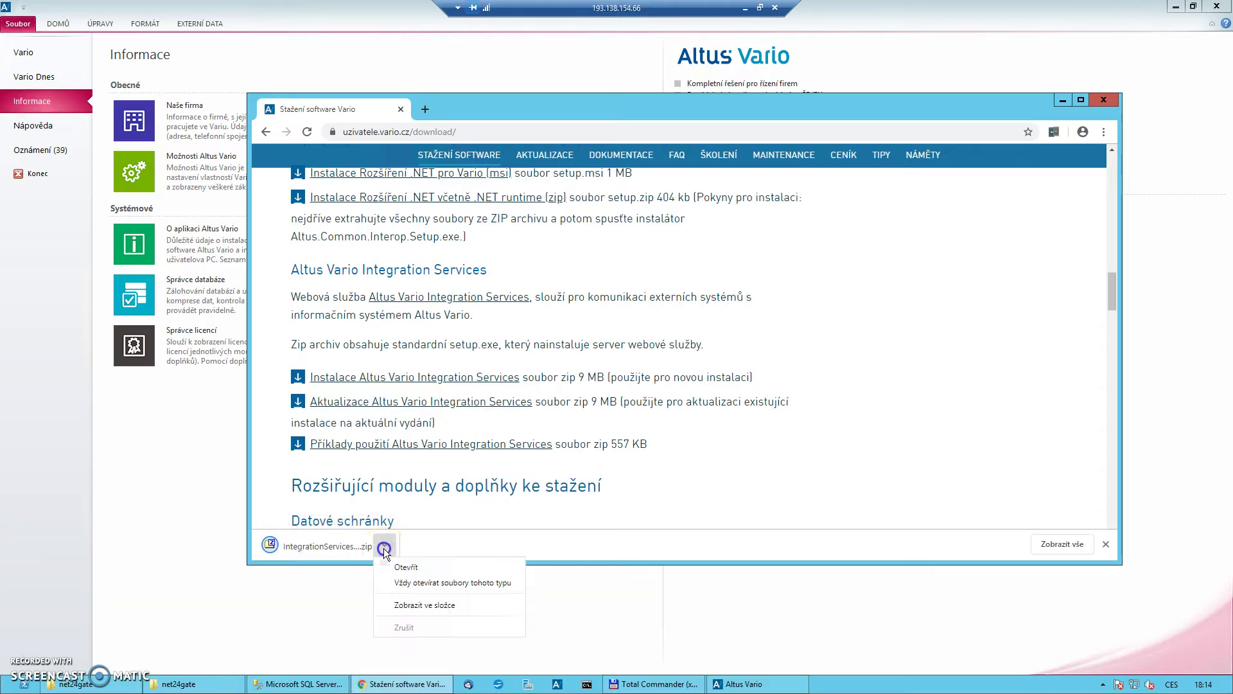
pyautogui.click(439, 608)
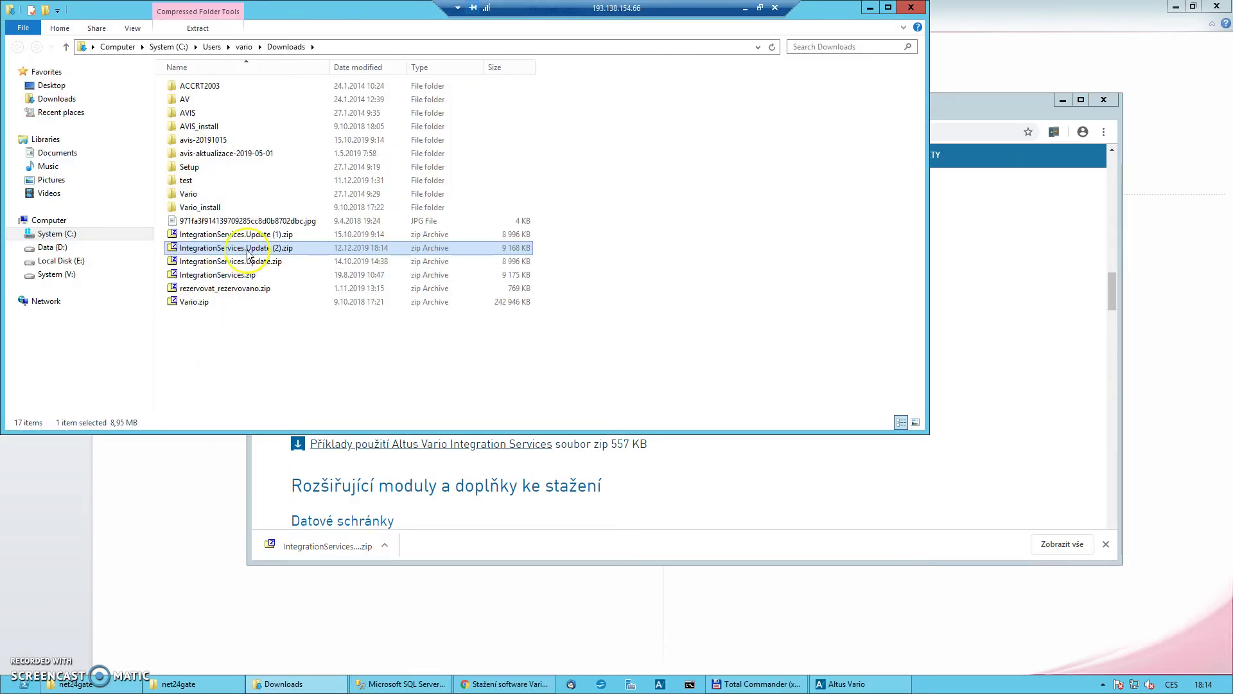
# Step: Open IntegrationServices.Update (2).zip and extract all its files to C:\Users\vario\Downloads\avis.20191212
pyautogui.doubleClick(251, 249)
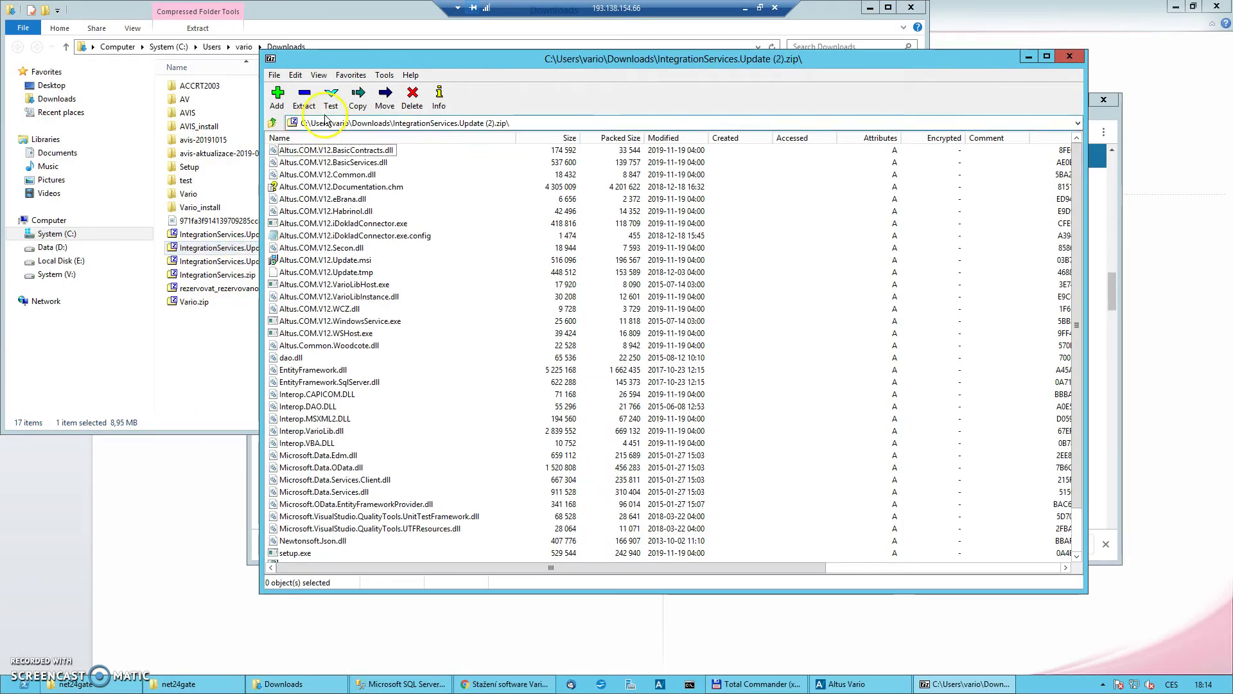
pyautogui.click(376, 224)
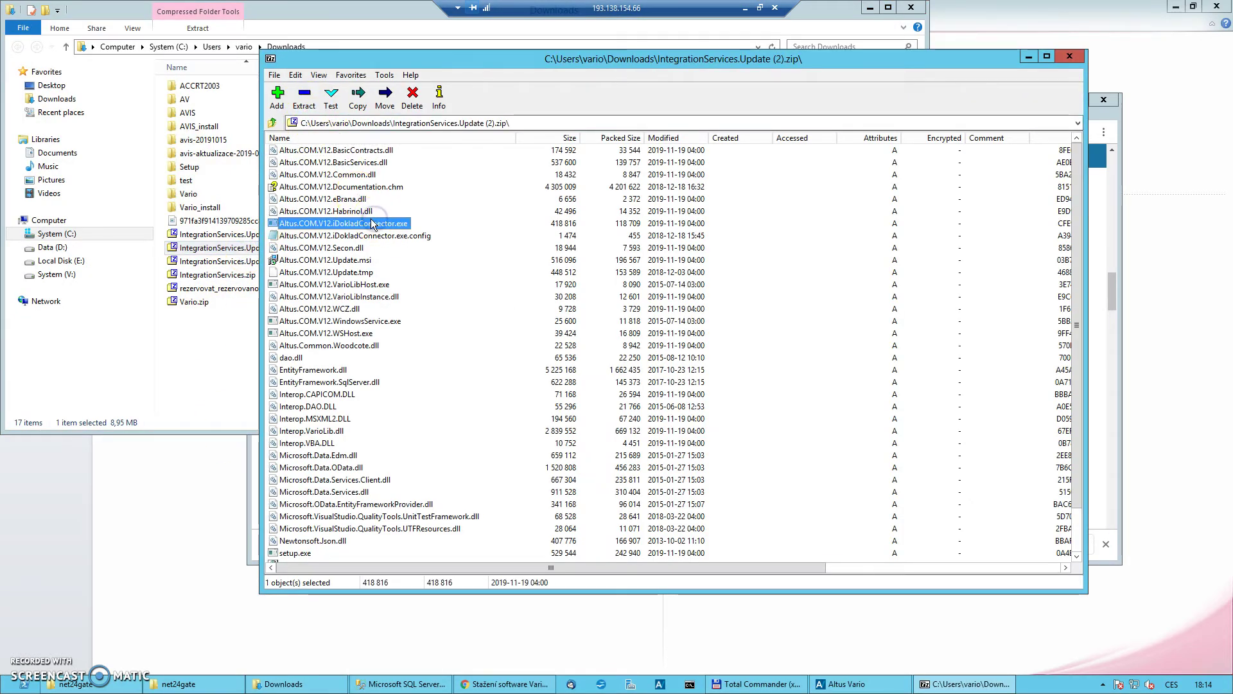
pyautogui.hotkey('ctrl', 'a')
pyautogui.click(302, 97)
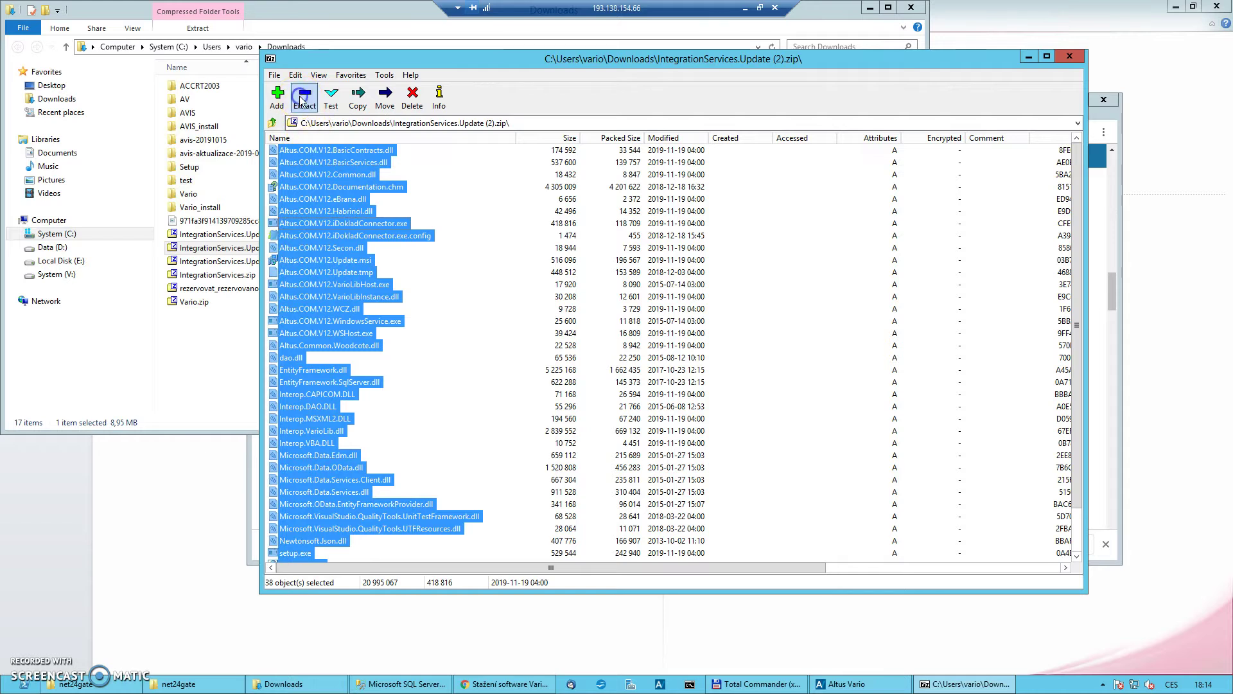
pyautogui.click(591, 290)
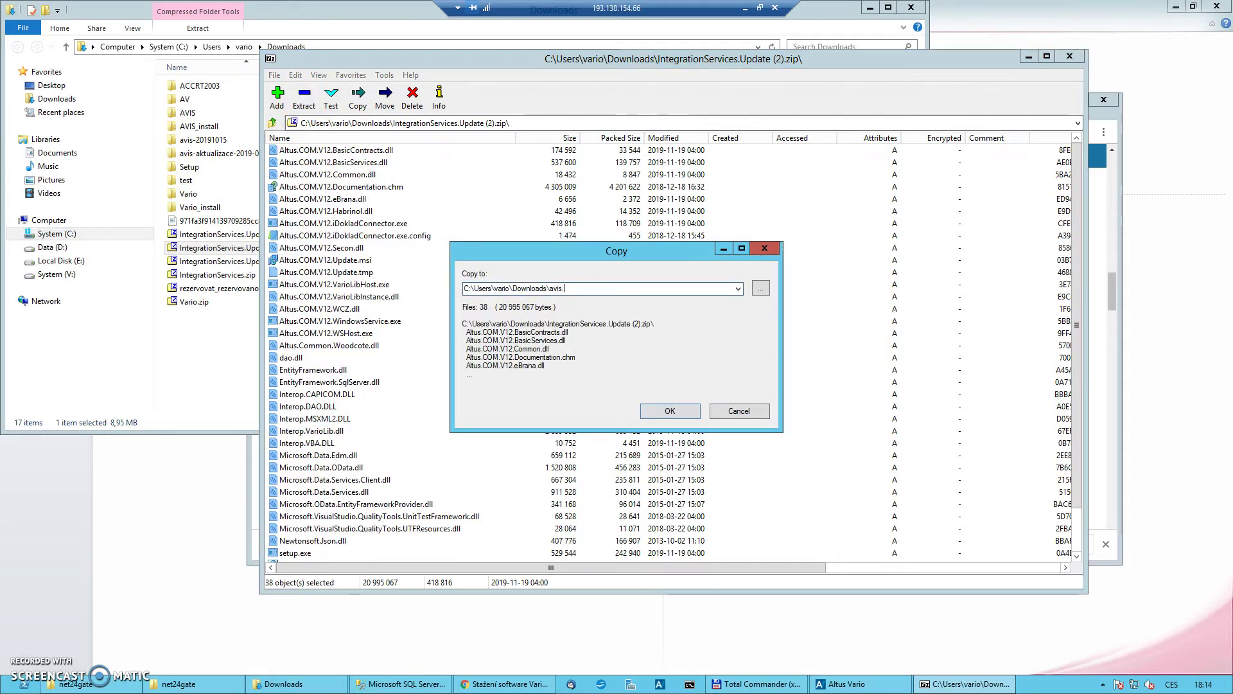
pyautogui.write('avis.20191212')
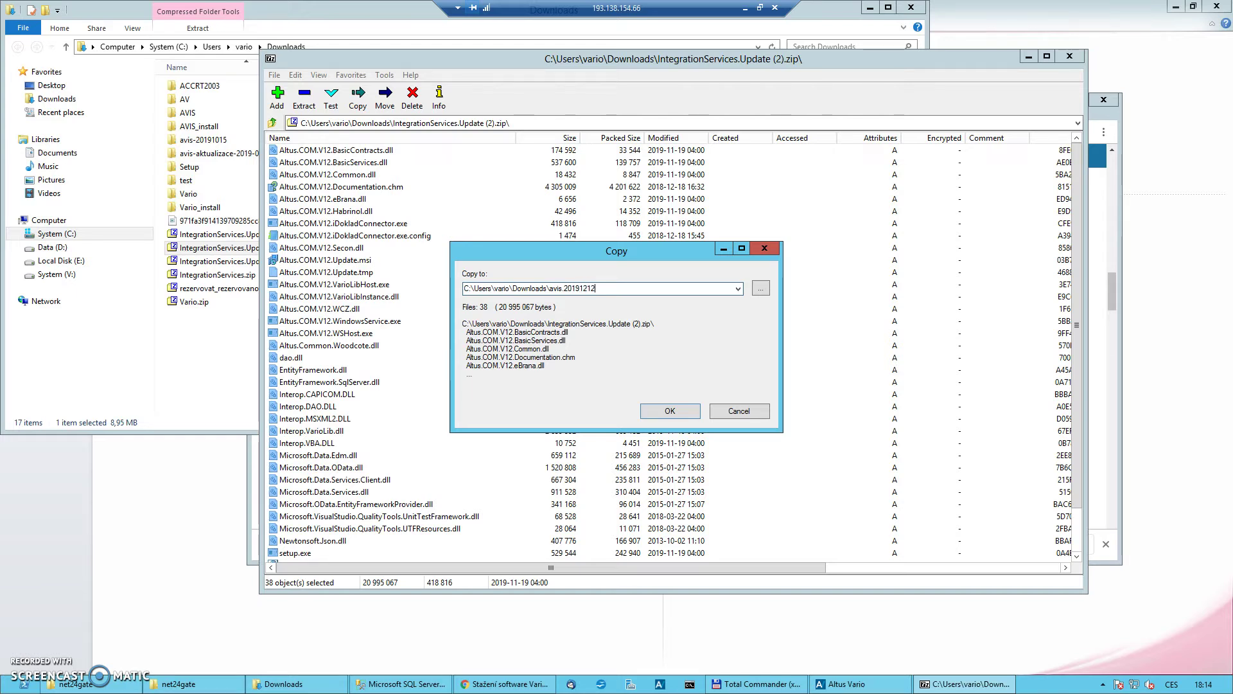
pyautogui.moveTo(1217, 687)
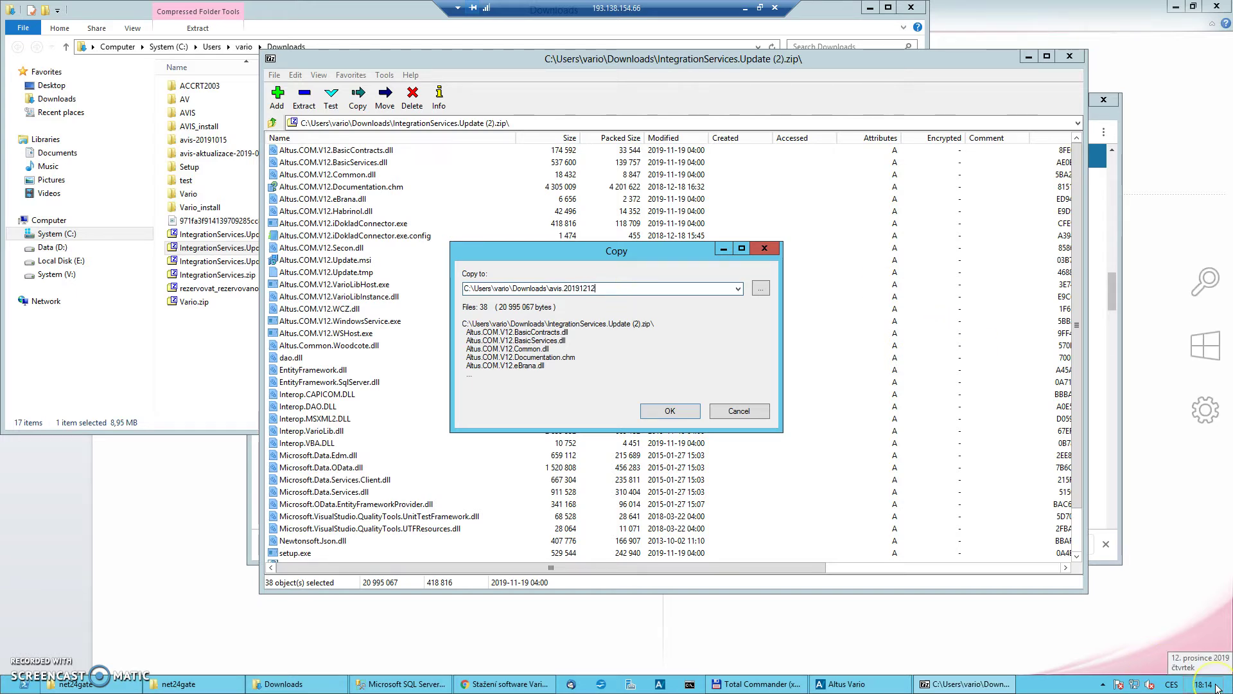
pyautogui.click(651, 410)
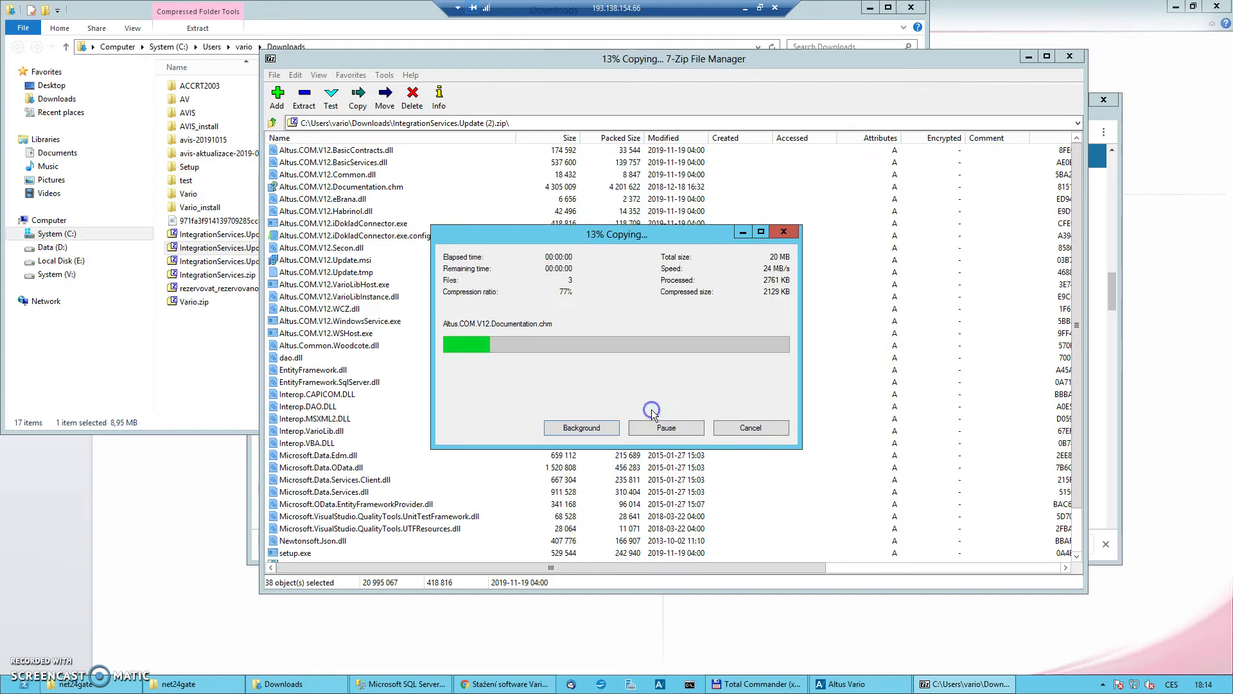
# Step: Close the archive window and open the extracted avis.20191212 folder in Downloads
pyautogui.click(1069, 54)
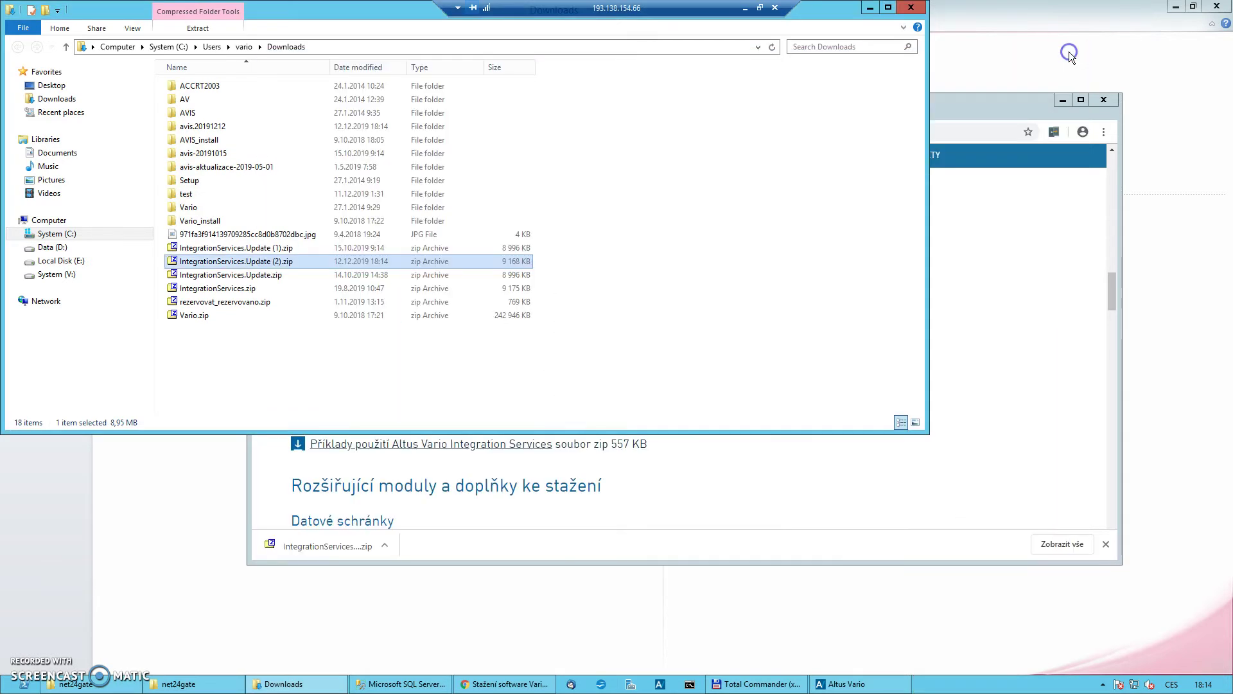
pyautogui.click(195, 129)
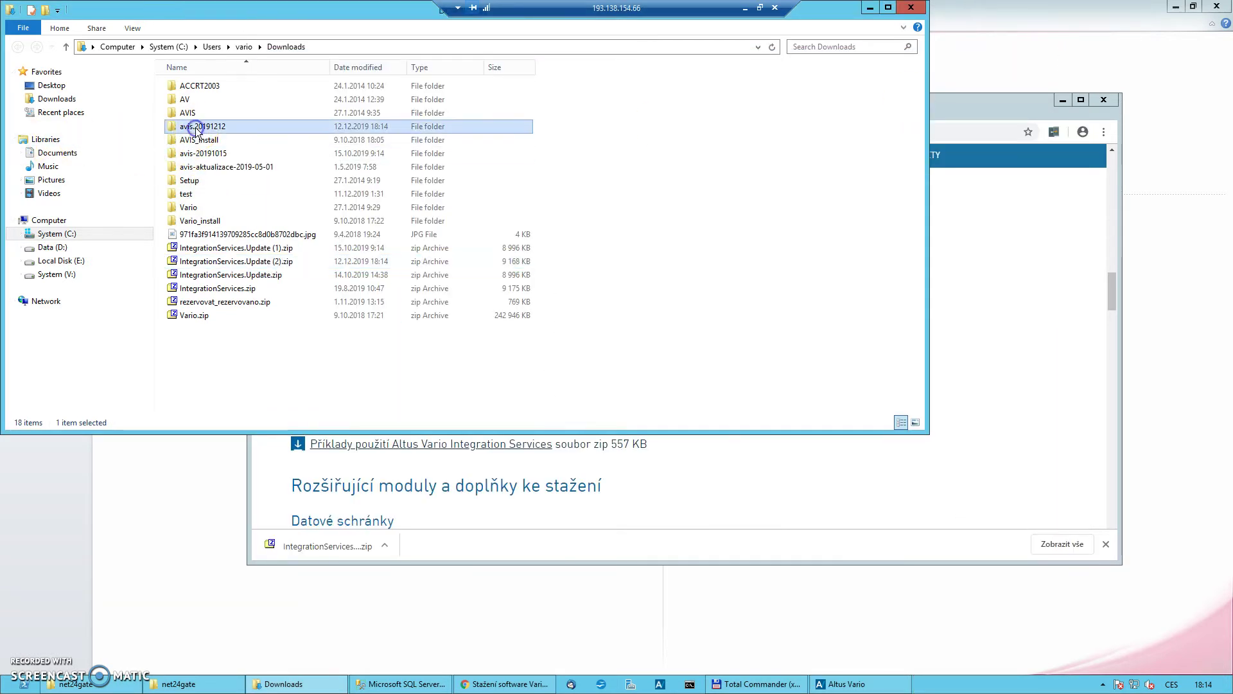
pyautogui.doubleClick(196, 130)
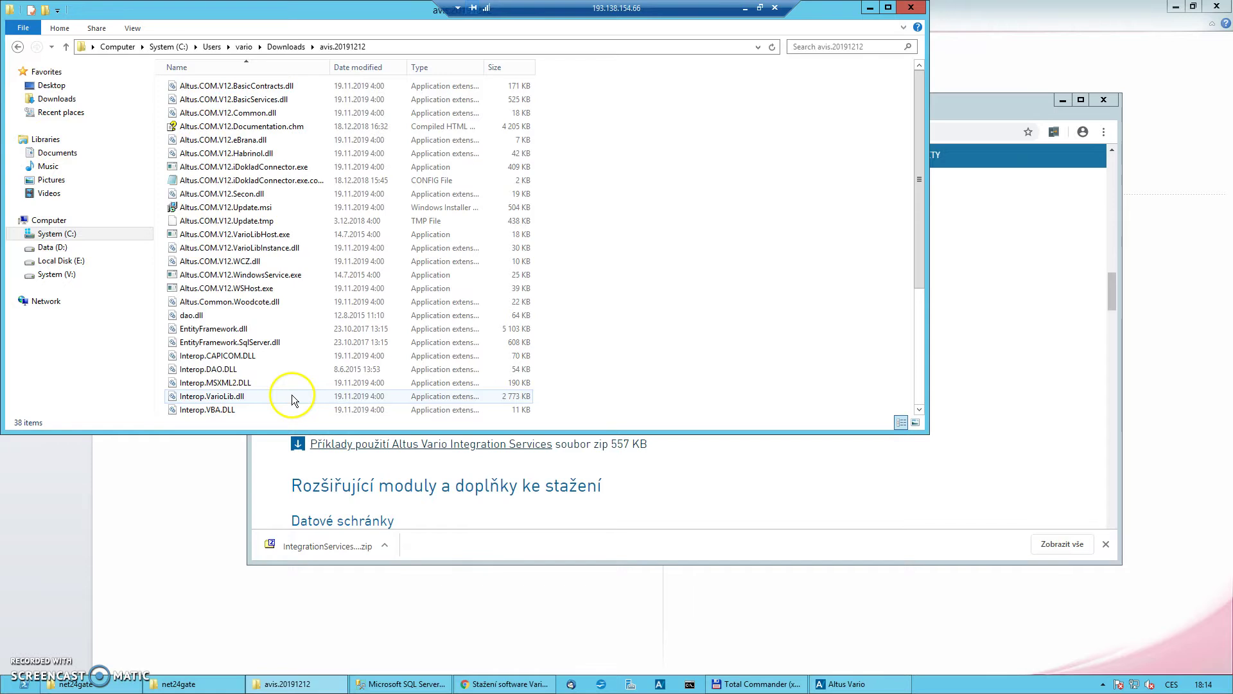
# Step: Switch to Total Commander and show C:\Program Files (x86)\Common Files\Altus\Vario\12 in both file panes
pyautogui.click(770, 686)
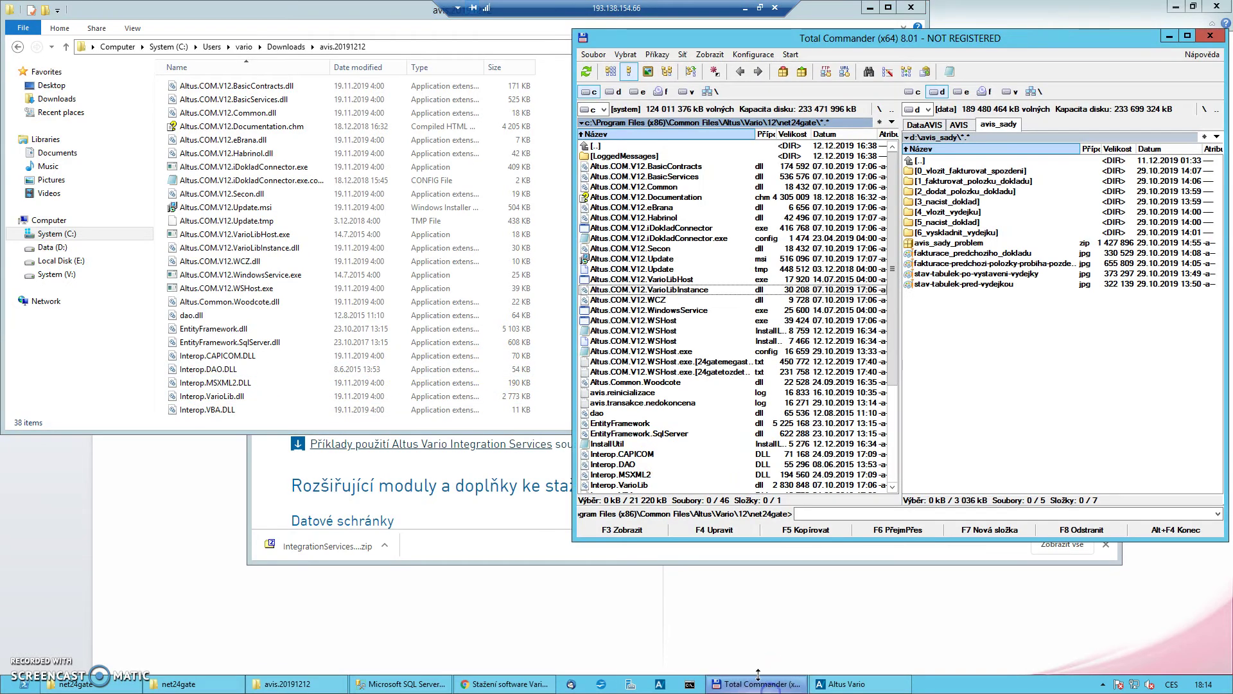
pyautogui.press('Home')
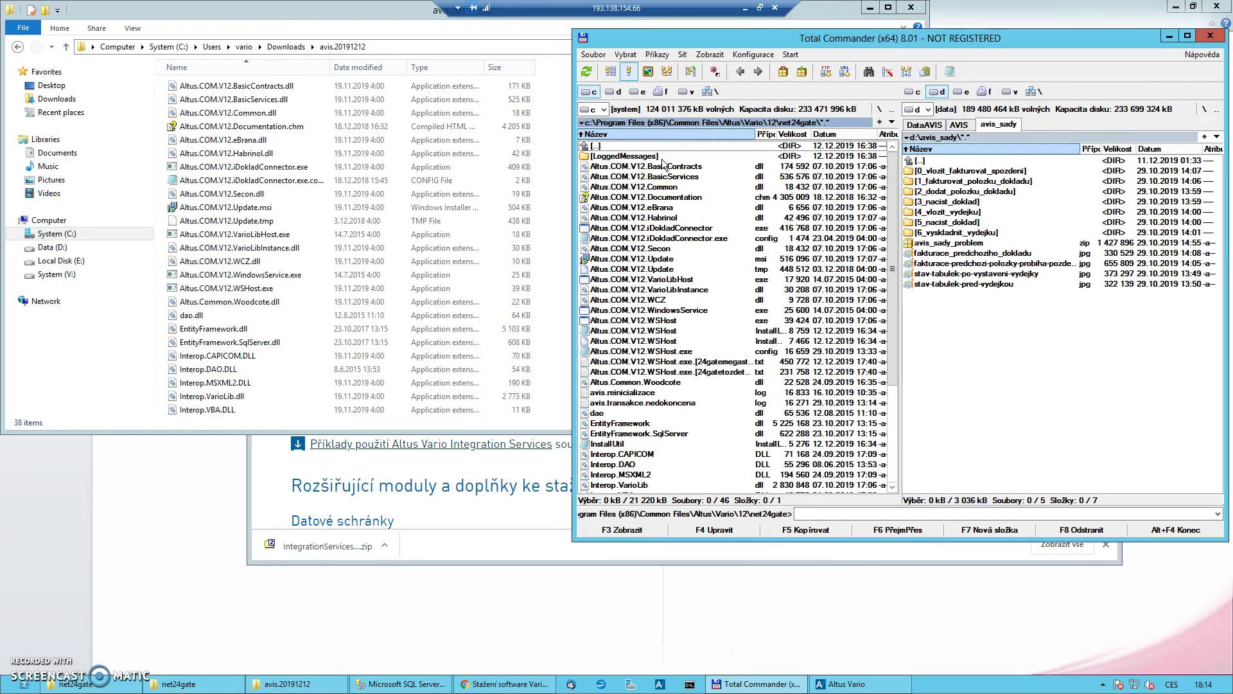
pyautogui.press('Return')
pyautogui.press('Up')
pyautogui.press('Up')
pyautogui.press('Up')
pyautogui.press('Up')
pyautogui.press('Up')
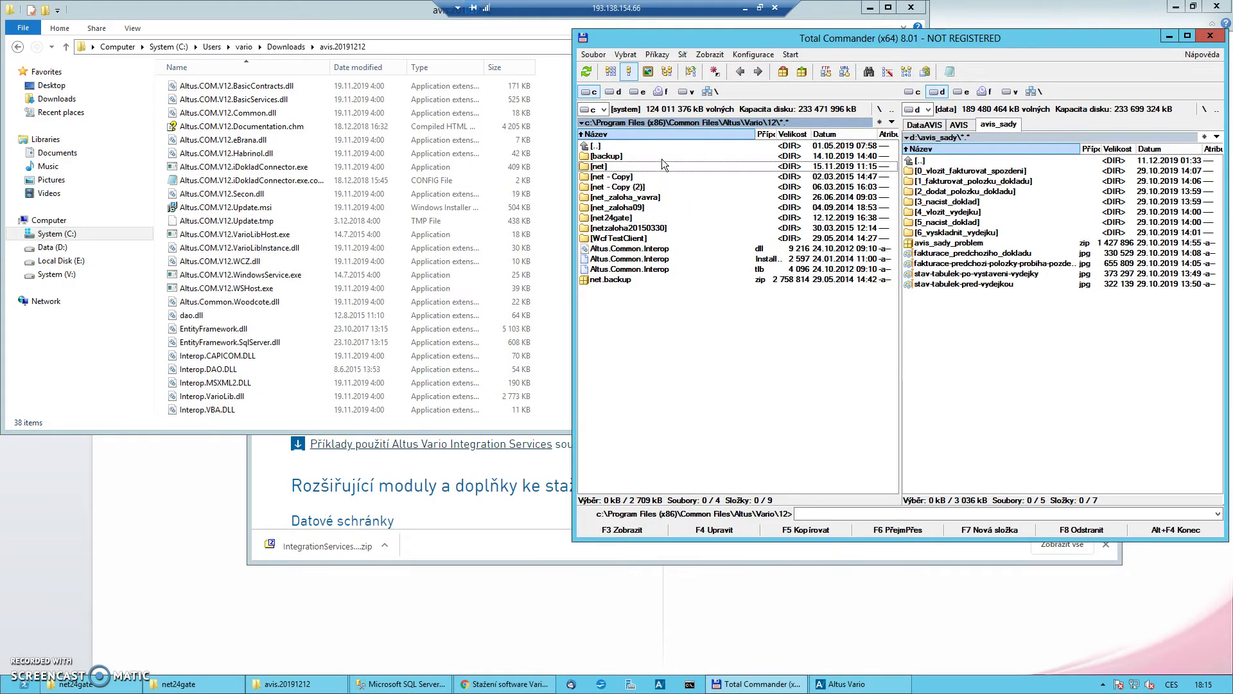
pyautogui.click(941, 95)
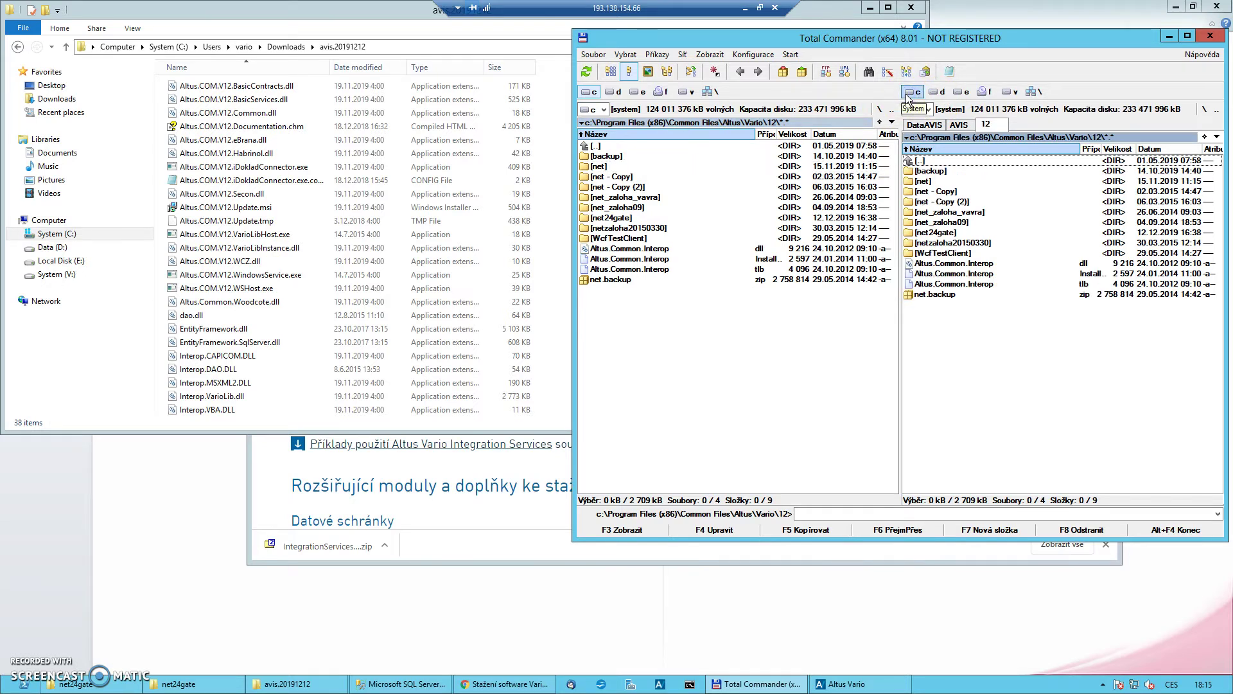
# Step: Open the net folder and delete all Altus.COM.V12.WSHost.exe log text files, widening the extension column to check file sizes
pyautogui.press('Tab')
pyautogui.press('Return')
pyautogui.press('End')
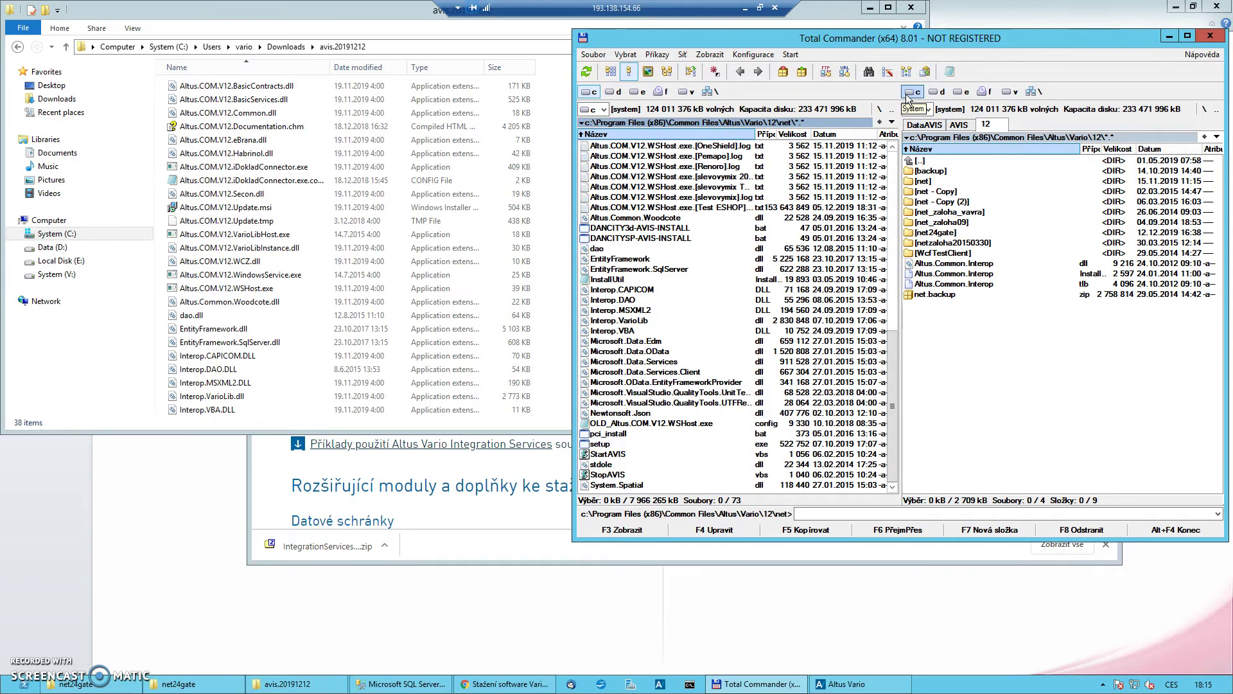
pyautogui.press('Home')
pyautogui.press('Down')
pyautogui.press('Down')
pyautogui.press('Down')
pyautogui.press('Down')
pyautogui.press('Down')
pyautogui.press('Down')
pyautogui.press('Down')
pyautogui.press('Down')
pyautogui.press('Down')
pyautogui.press('Down')
pyautogui.press('Down')
pyautogui.press('Down')
pyautogui.press('Down')
pyautogui.press('Down')
pyautogui.press('Down')
pyautogui.press('Down')
pyautogui.press('Down')
pyautogui.press('Down')
pyautogui.press('Down')
pyautogui.press('Down')
pyautogui.press('Up')
pyautogui.hotkey('shift', 'Down')
pyautogui.hotkey('shift', 'Down')
pyautogui.hotkey('shift', 'Down')
pyautogui.hotkey('shift', 'Down')
pyautogui.hotkey('shift', 'Down')
pyautogui.hotkey('shift', 'Down')
pyautogui.hotkey('shift', 'Down')
pyautogui.hotkey('shift', 'Down')
pyautogui.hotkey('shift', 'Down')
pyautogui.hotkey('shift', 'Down')
pyautogui.hotkey('shift', 'Down')
pyautogui.hotkey('shift', 'Down')
pyautogui.hotkey('shift', 'Down')
pyautogui.hotkey('shift', 'Down')
pyautogui.hotkey('shift', 'Down')
pyautogui.press('Down')
pyautogui.press('Down')
pyautogui.press('Down')
pyautogui.press('Down')
pyautogui.press('Down')
pyautogui.press('Down')
pyautogui.press('Down')
pyautogui.press('Down')
pyautogui.press('Down')
pyautogui.press('Down')
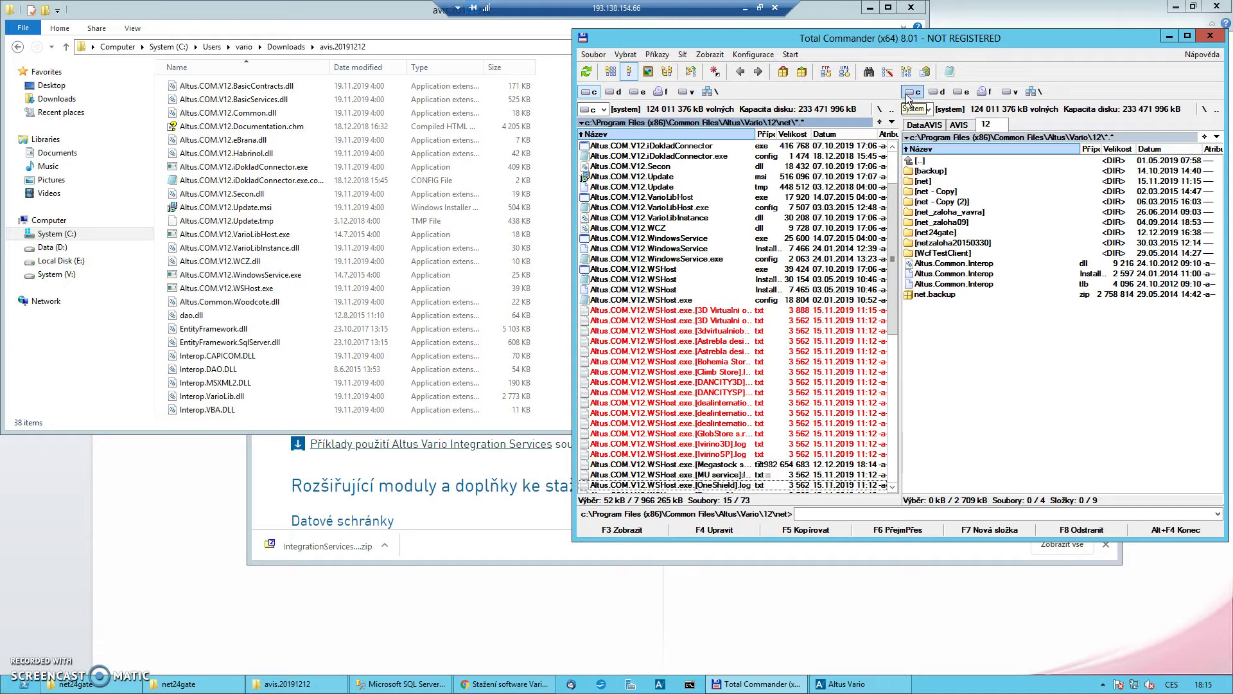
pyautogui.press('Down')
pyautogui.press('Up')
pyautogui.press('Up')
pyautogui.press('Up')
pyautogui.press('Up')
pyautogui.press('Up')
pyautogui.press('Up')
pyautogui.press('Up')
pyautogui.press('Up')
pyautogui.press('Up')
pyautogui.press('Up')
pyautogui.press('Up')
pyautogui.hotkey('shift', 'Down')
pyautogui.hotkey('shift', 'Down')
pyautogui.hotkey('shift', 'Down')
pyautogui.hotkey('shift', 'Down')
pyautogui.hotkey('shift', 'Down')
pyautogui.hotkey('shift', 'Down')
pyautogui.hotkey('shift', 'Down')
pyautogui.hotkey('shift', 'Down')
pyautogui.hotkey('shift', 'Down')
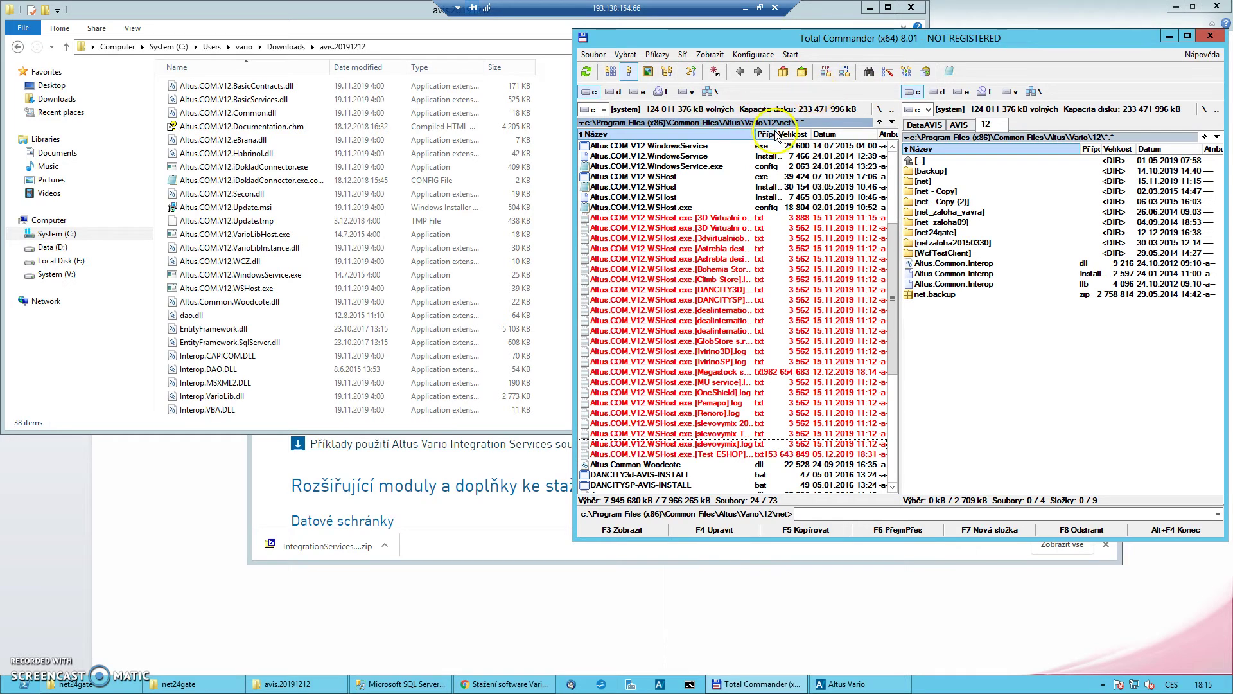
pyautogui.moveTo(779, 132); pyautogui.dragTo(794, 133)
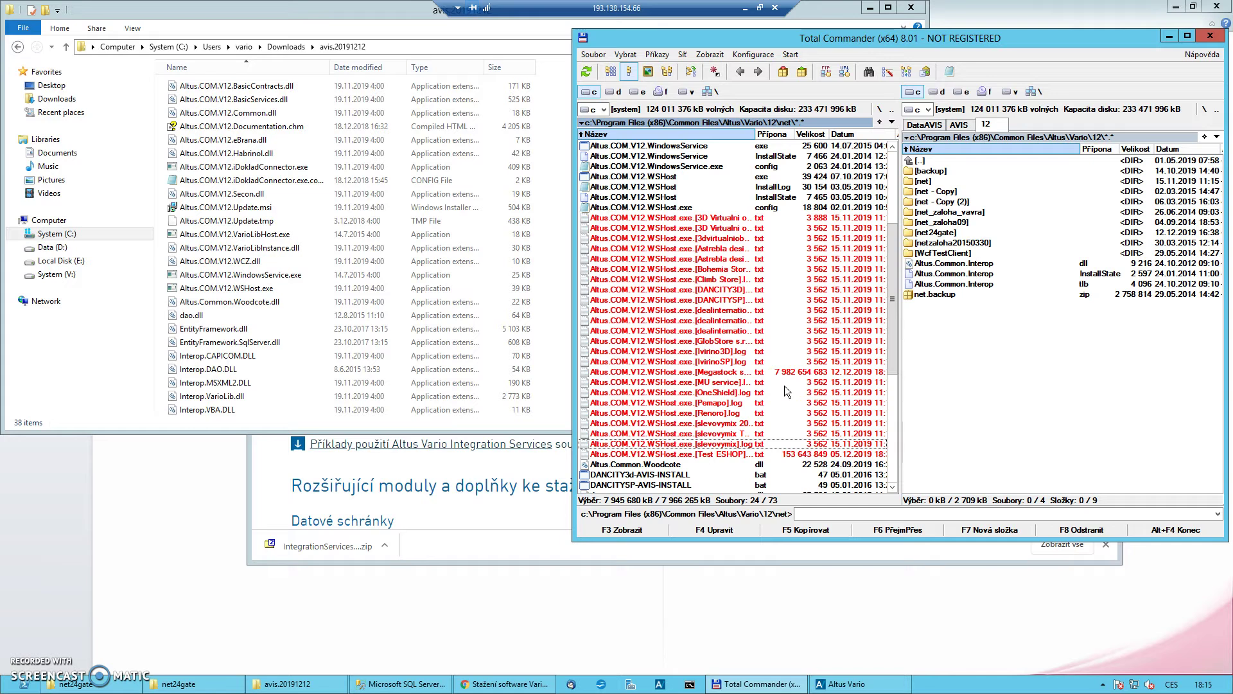
pyautogui.press('Delete')
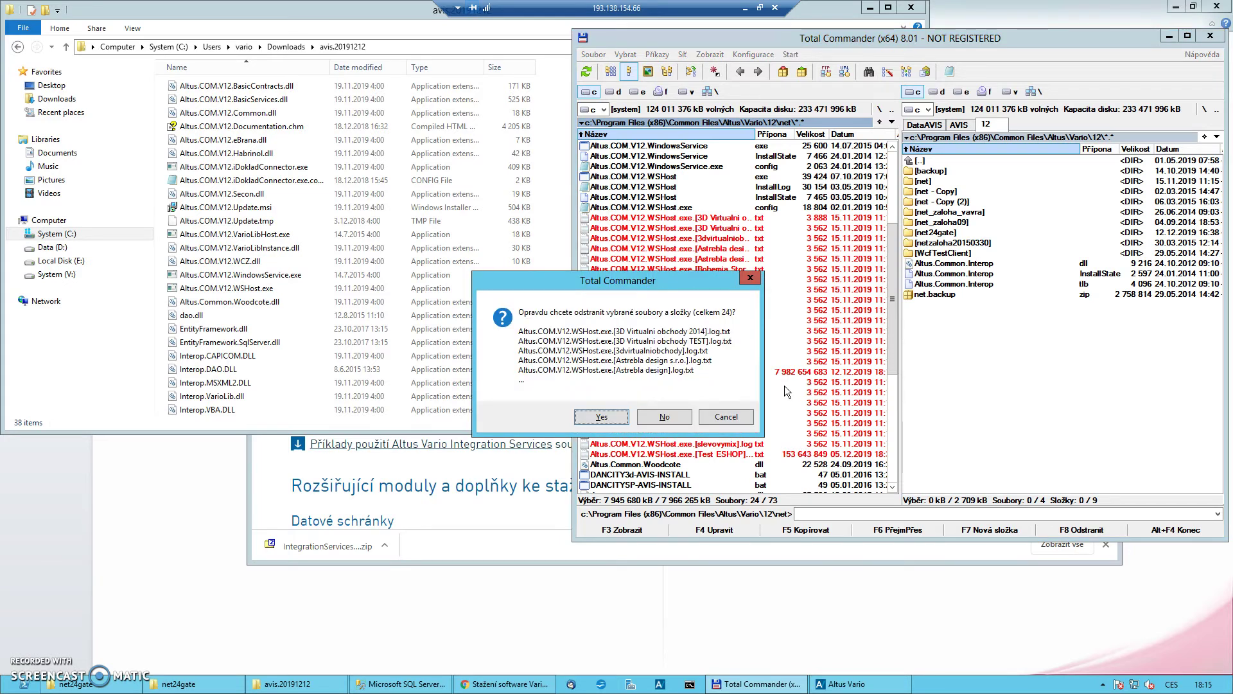
pyautogui.press('Return')
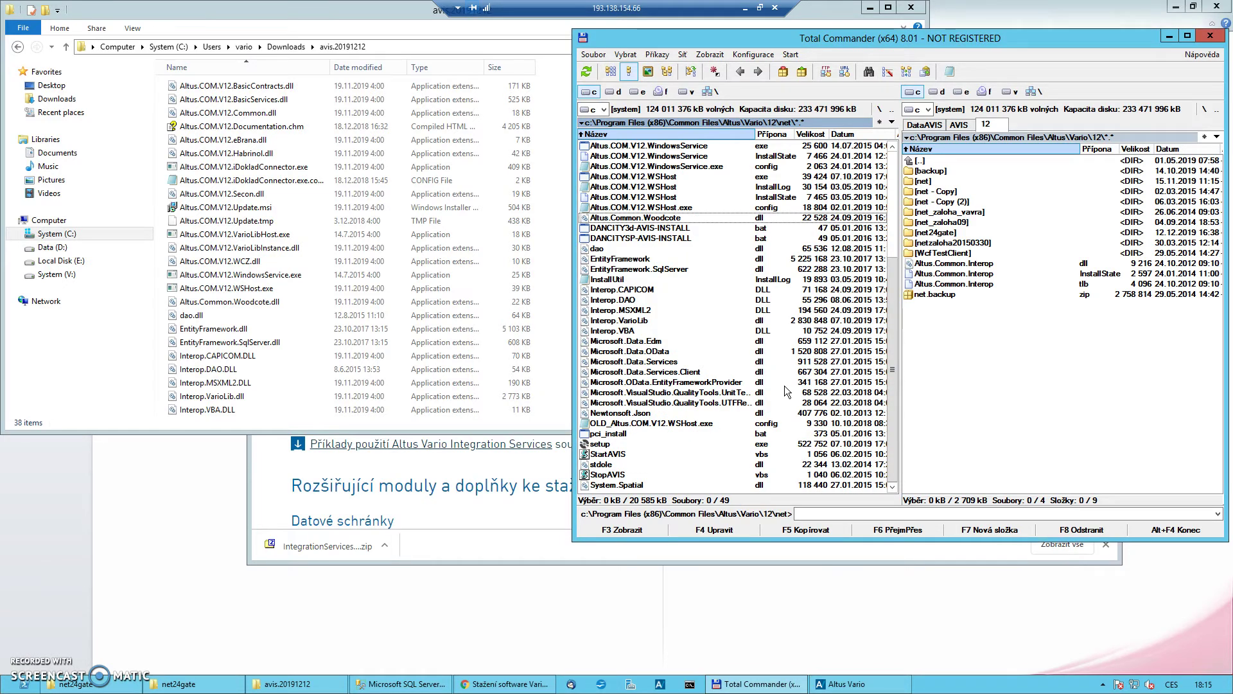
# Step: Open the backup folder in the second file pane, create a folder named 20191212 in it and enter it
pyautogui.scroll(5, 785, 388)
pyautogui.press('Tab')
pyautogui.press('Down')
pyautogui.press('Return')
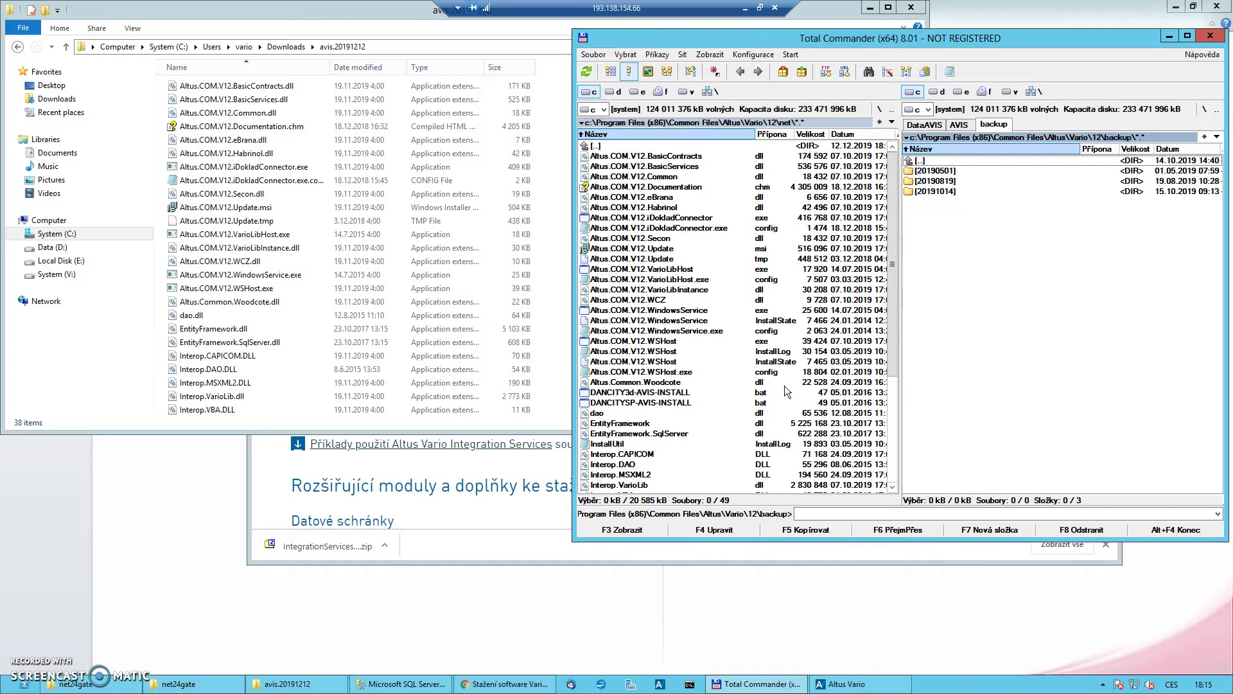
pyautogui.press('F7')
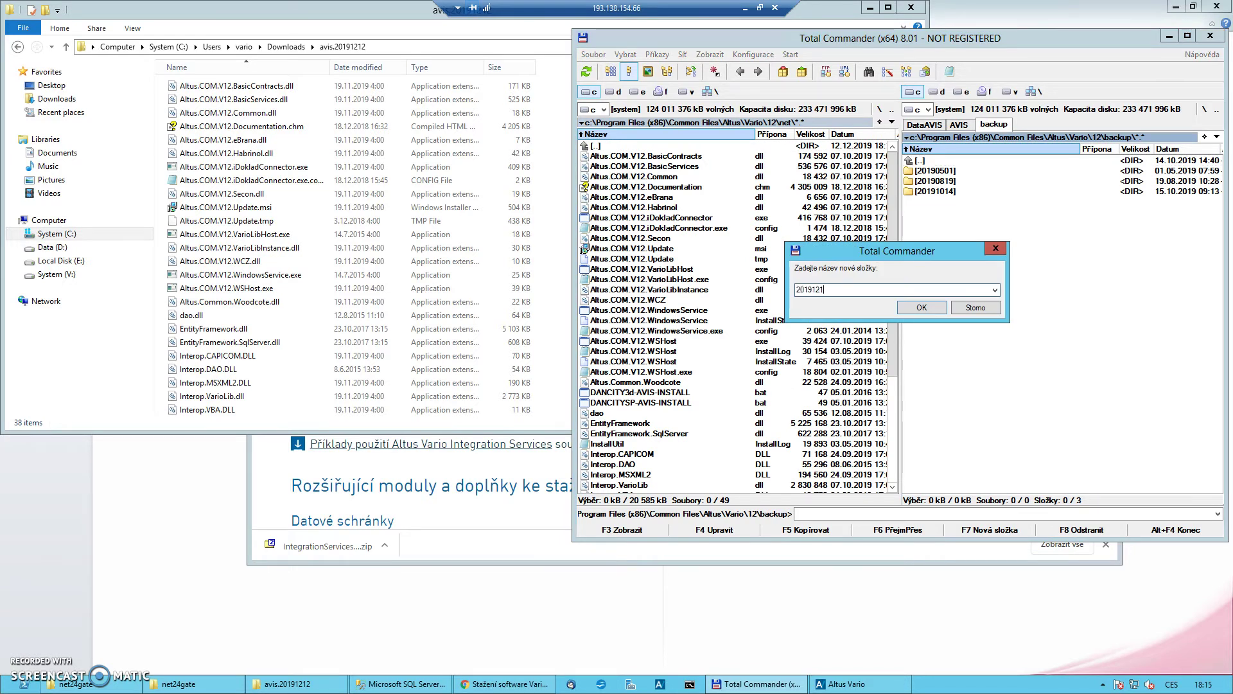
pyautogui.write('20191212')
pyautogui.press('Return')
pyautogui.press('Return')
# Step: Go up to the 12 folder and copy the net folder into backup\20191212
pyautogui.press('Tab')
pyautogui.press('BackSpace')
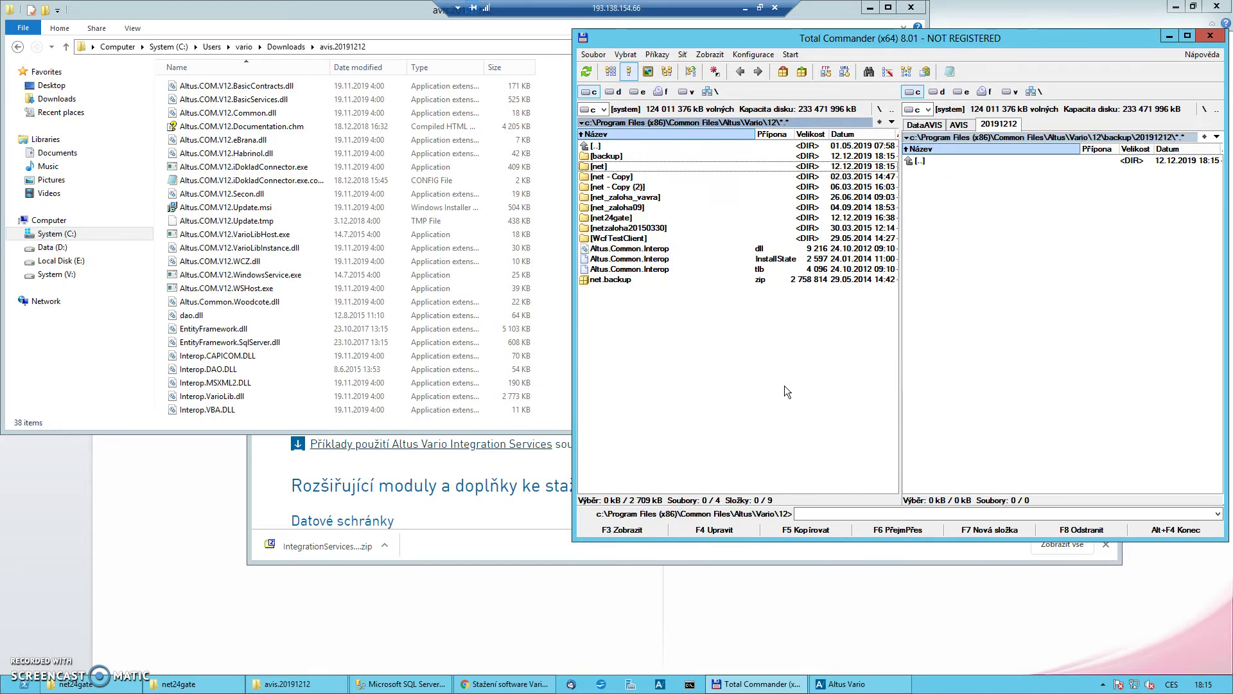
pyautogui.press('F5')
pyautogui.press('Return')
# Step: Open the net24gate folder and delete its LoggedMessages folder with all its contents
pyautogui.press('Down')
pyautogui.press('Down')
pyautogui.press('Down')
pyautogui.press('Down')
pyautogui.press('Down')
pyautogui.press('Return')
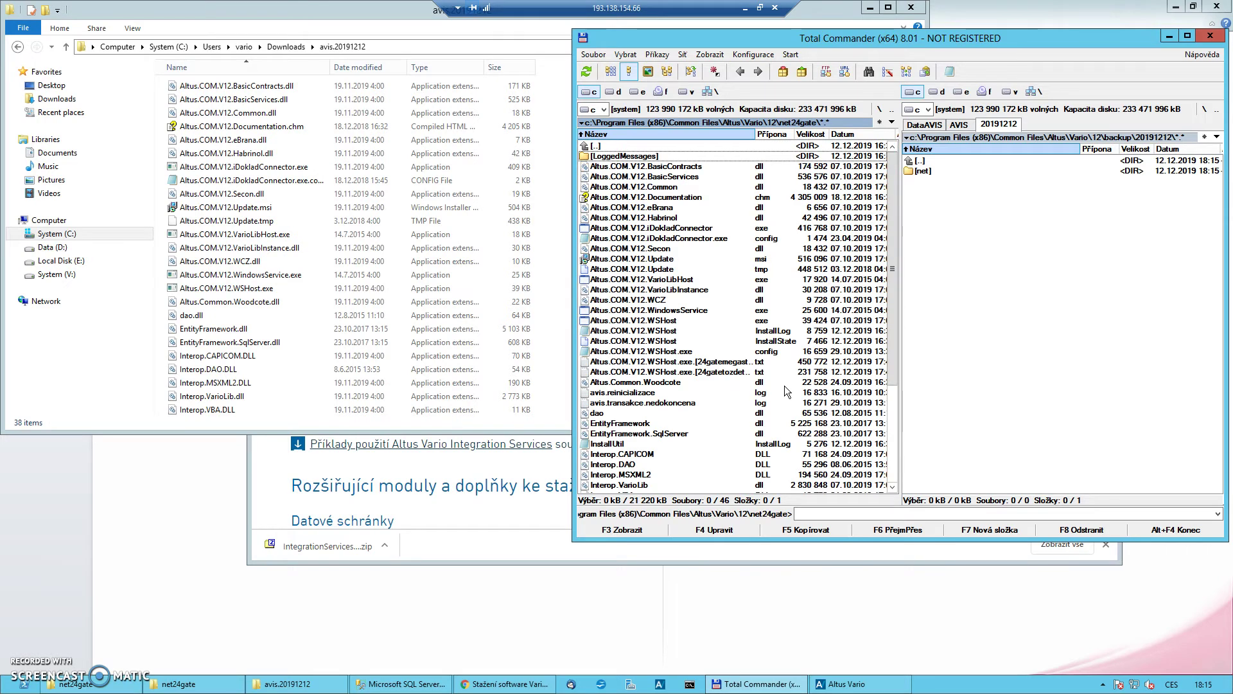
pyautogui.press('Down')
pyautogui.press('Insert')
pyautogui.press('F8')
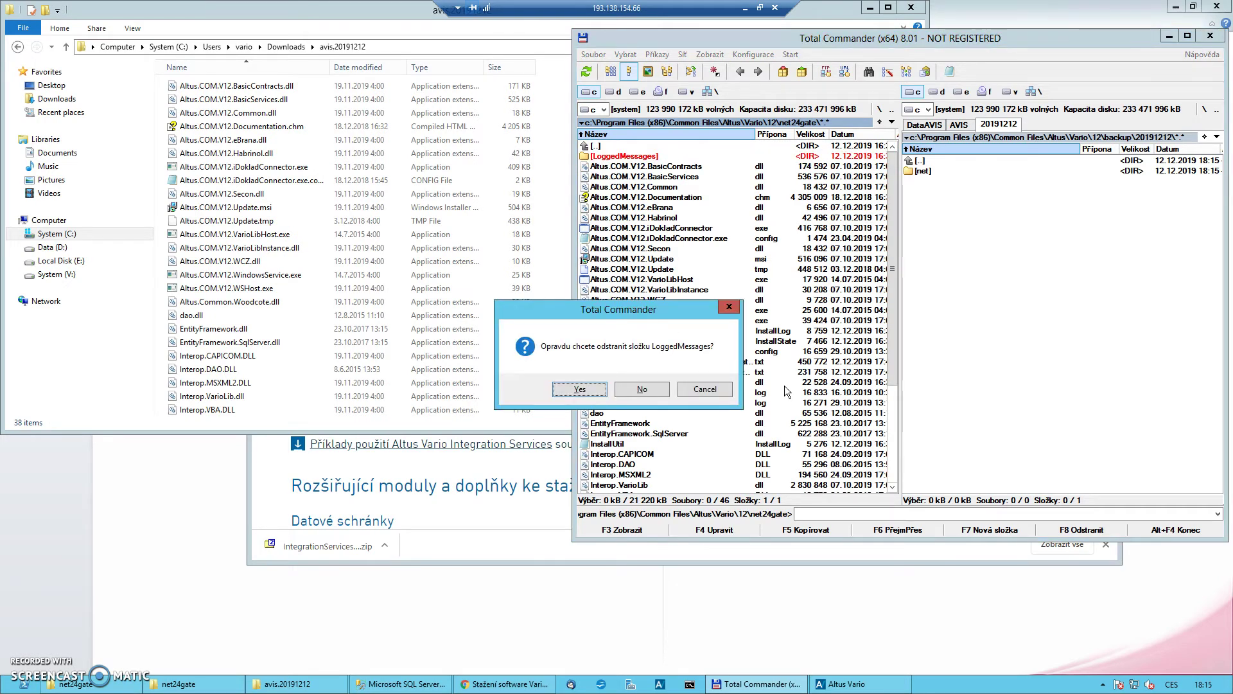
pyautogui.press('Return')
pyautogui.press('Right')
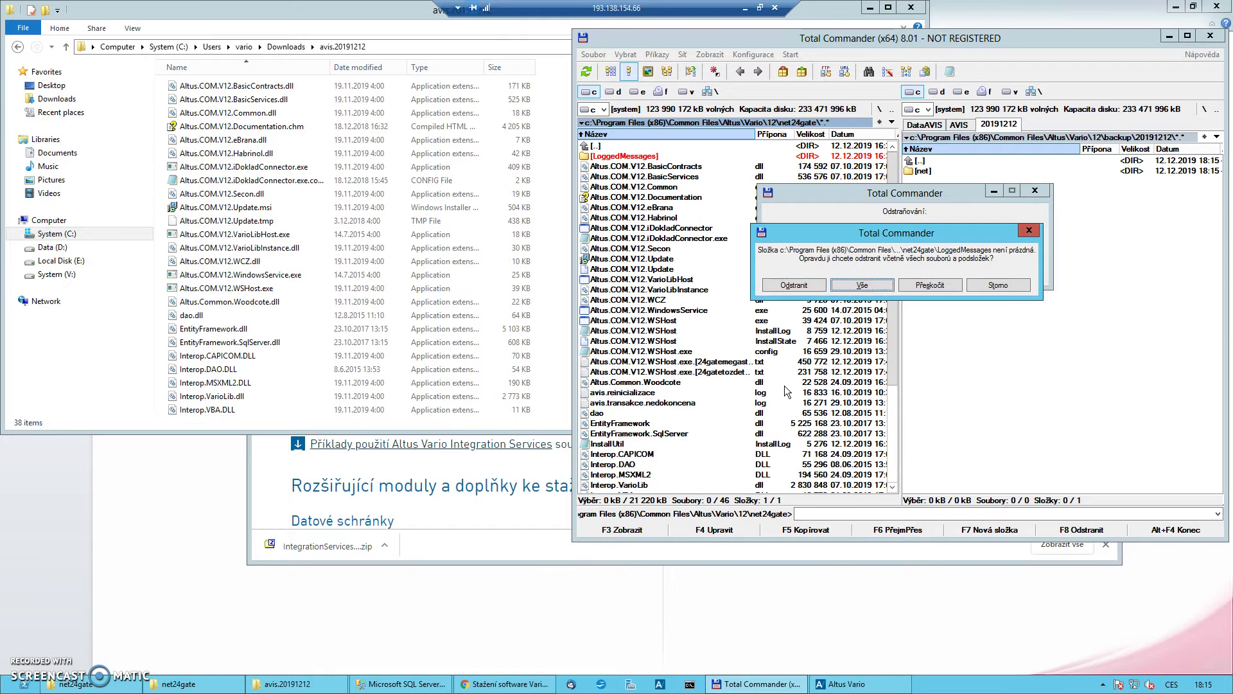
pyautogui.press('Return')
# Step: Delete the two Altus.COM.V12.WSHost.exe log text files from the net24gate folder
pyautogui.press('Down')
pyautogui.press('Down')
pyautogui.press('Down')
pyautogui.press('Down')
pyautogui.press('Down')
pyautogui.press('Down')
pyautogui.press('Down')
pyautogui.press('Down')
pyautogui.press('Down')
pyautogui.press('Down')
pyautogui.press('Down')
pyautogui.press('Down')
pyautogui.press('Down')
pyautogui.press('Down')
pyautogui.press('Down')
pyautogui.press('Down')
pyautogui.press('Down')
pyautogui.press('Down')
pyautogui.press('Down')
pyautogui.press('Down')
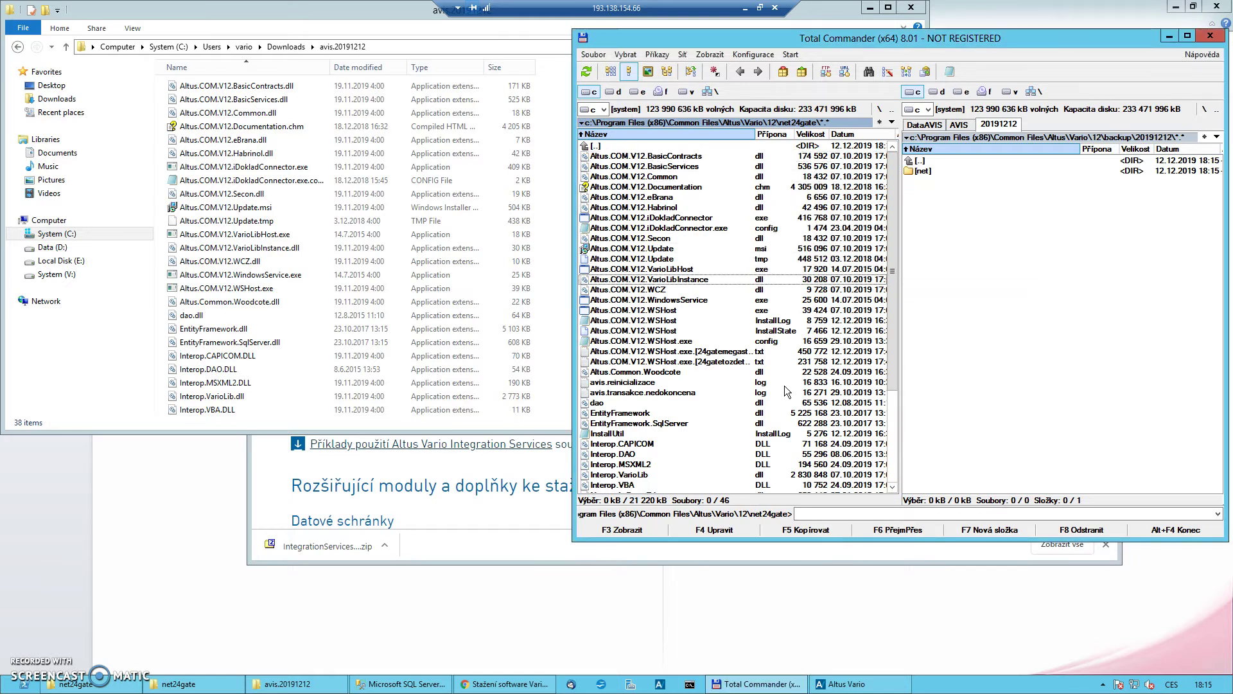
pyautogui.press('Up')
pyautogui.press('Insert')
pyautogui.press('Insert')
pyautogui.press('F8')
pyautogui.press('Return')
# Step: Copy the net24gate folder from the 12 folder into backup\20191212 and return the second file pane to the 12 folder
pyautogui.press('BackSpace')
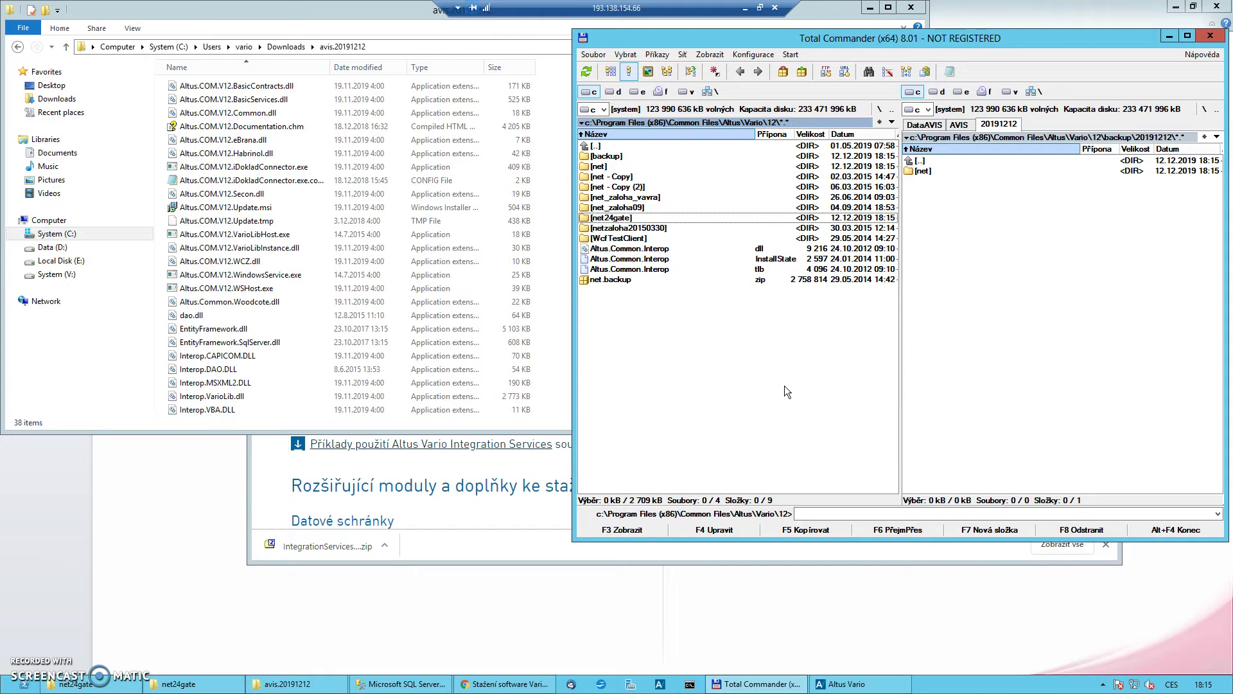
pyautogui.press('F5')
pyautogui.press('Return')
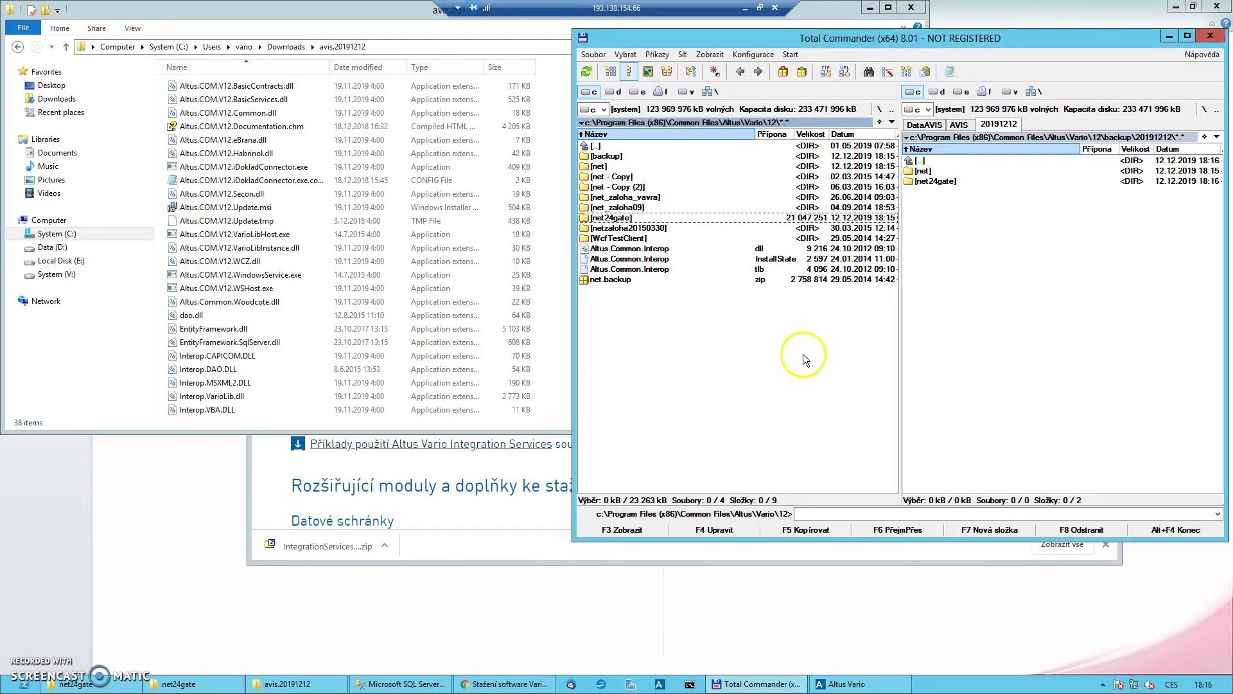
pyautogui.click(913, 92)
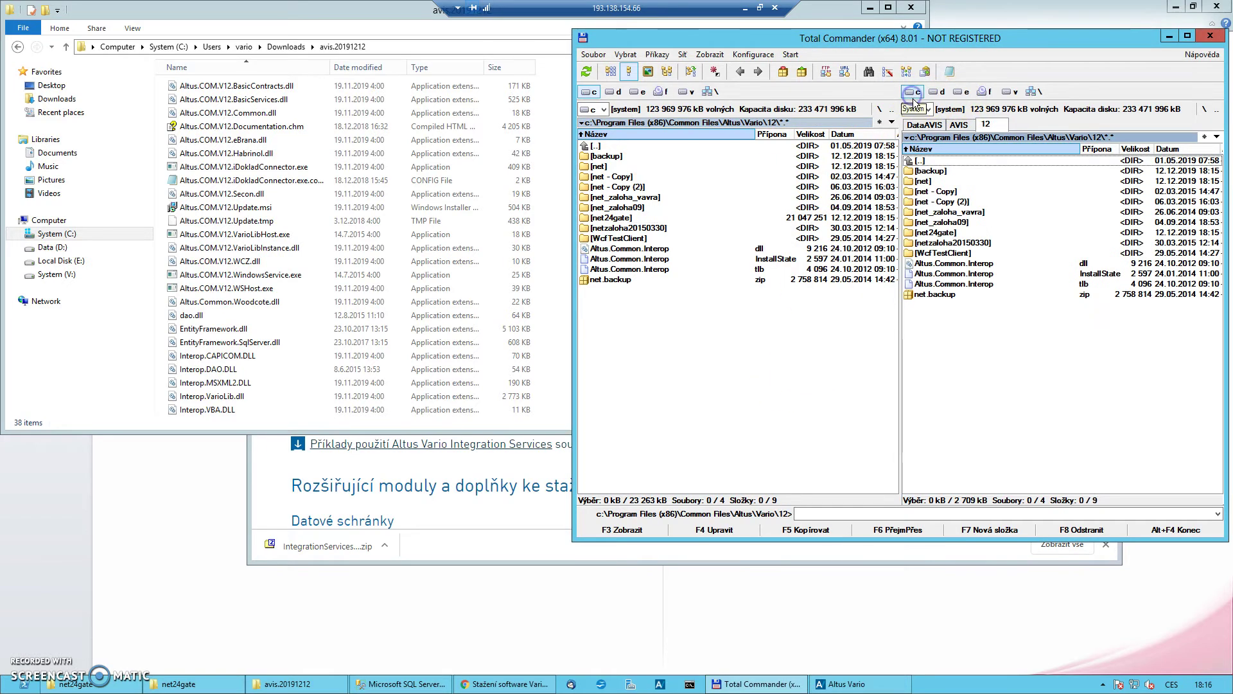
# Step: Copy all extracted update files from Downloads\avis.20191212 into the net folder, overwriting the existing files
pyautogui.click(378, 46)
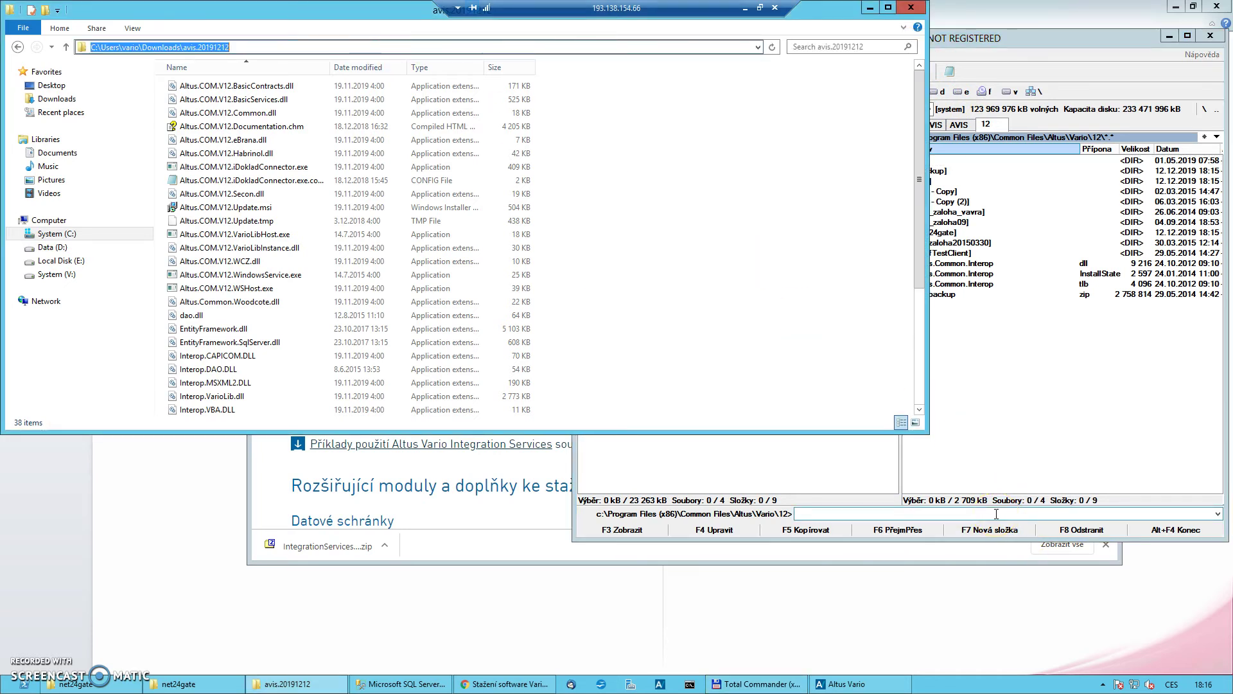
pyautogui.moveTo(359, 16); pyautogui.dragTo(1147, 194)
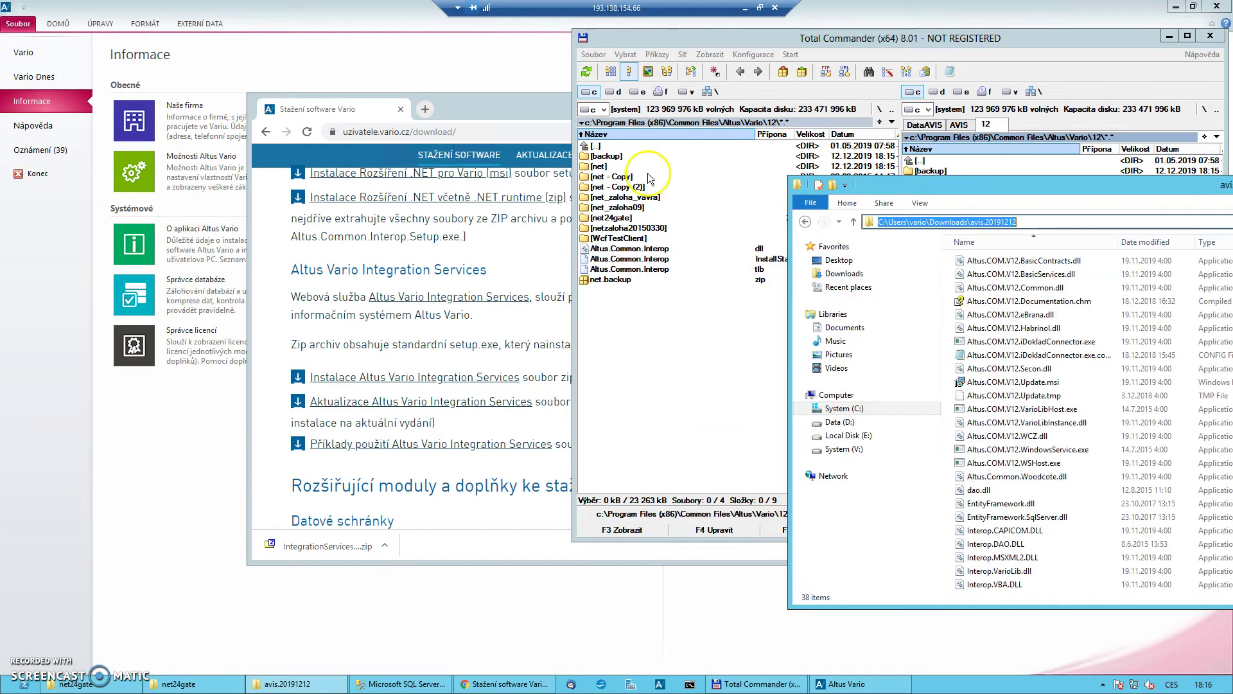
pyautogui.doubleClick(604, 167)
pyautogui.click(859, 588)
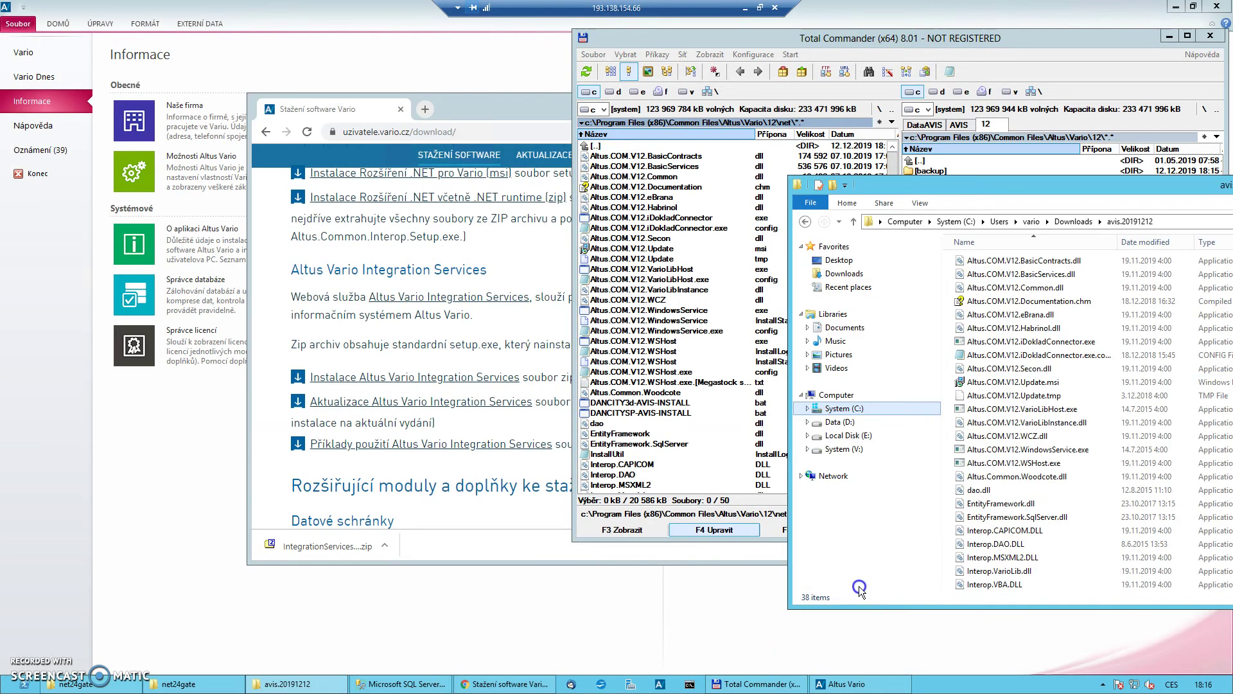
pyautogui.click(1057, 351)
pyautogui.hotkey('ctrl', 'a')
pyautogui.moveTo(1053, 379); pyautogui.dragTo(702, 264)
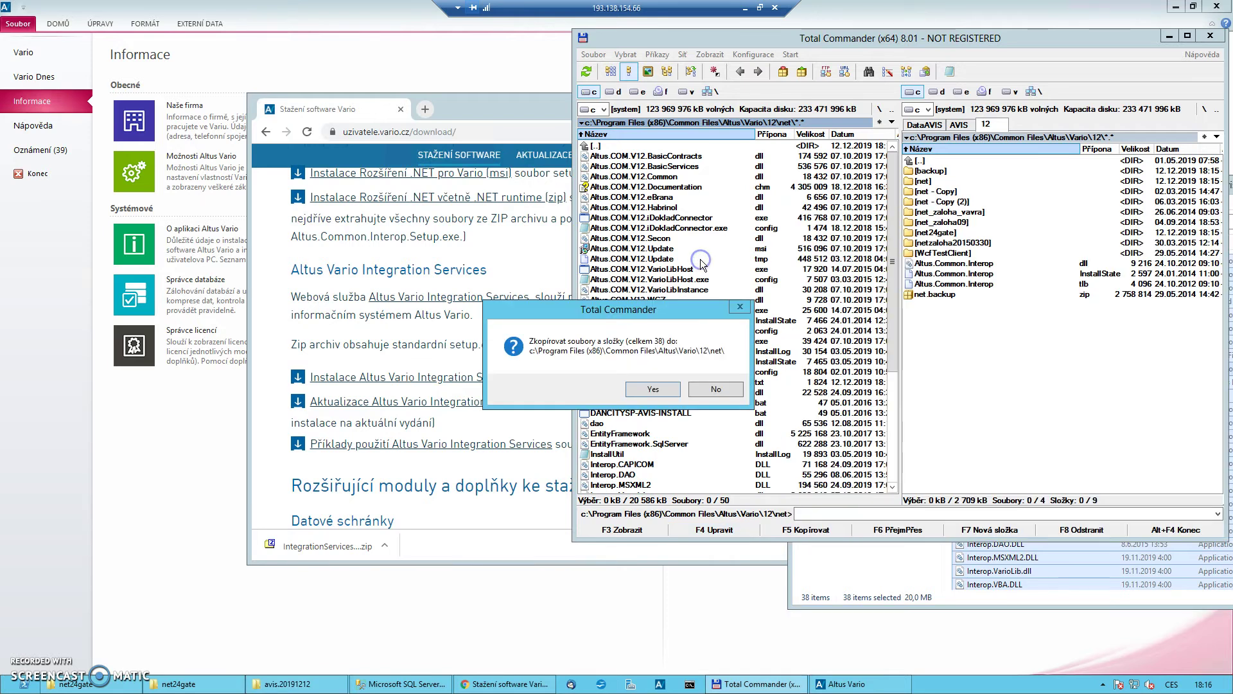
pyautogui.click(665, 388)
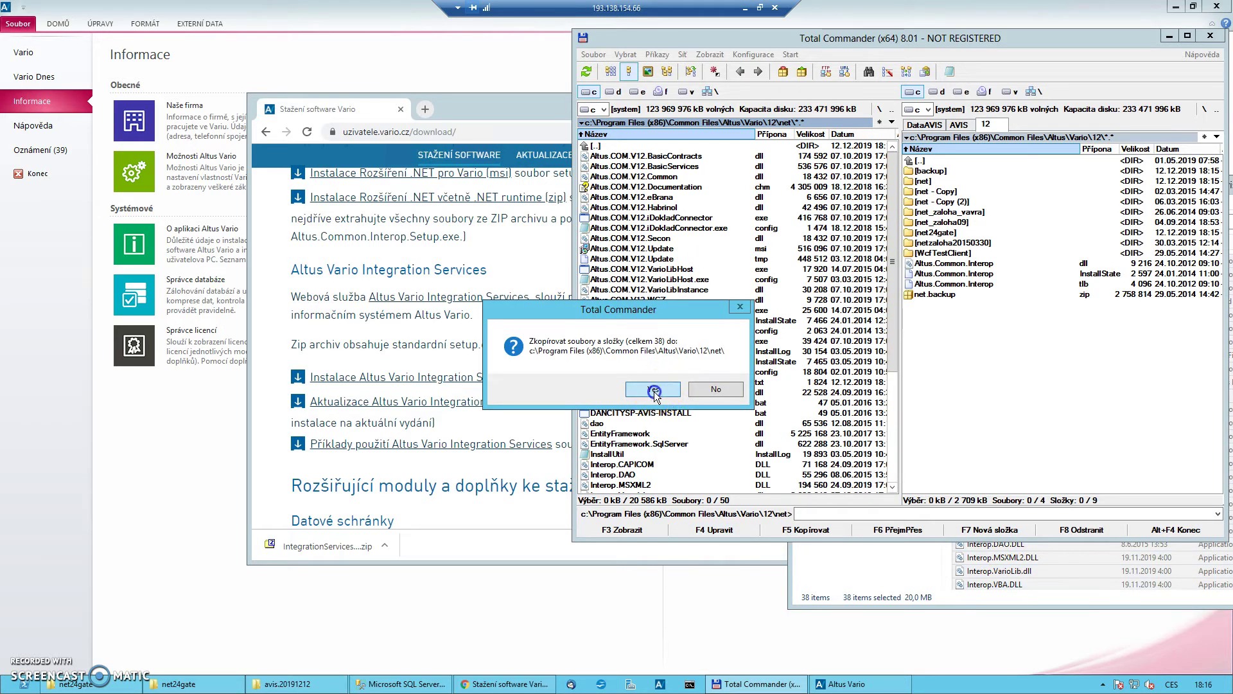
pyautogui.click(858, 393)
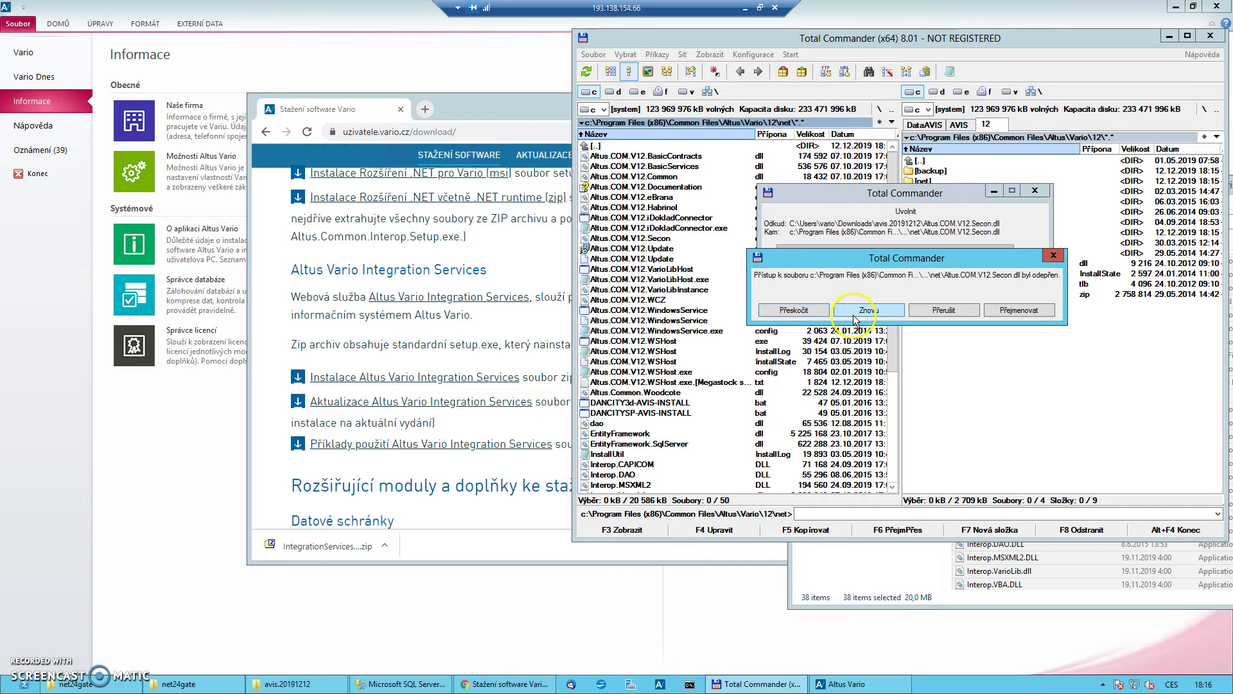
# Step: Open Task Manager's list of services and launch the full Services console from it
pyautogui.rightClick(1210, 687)
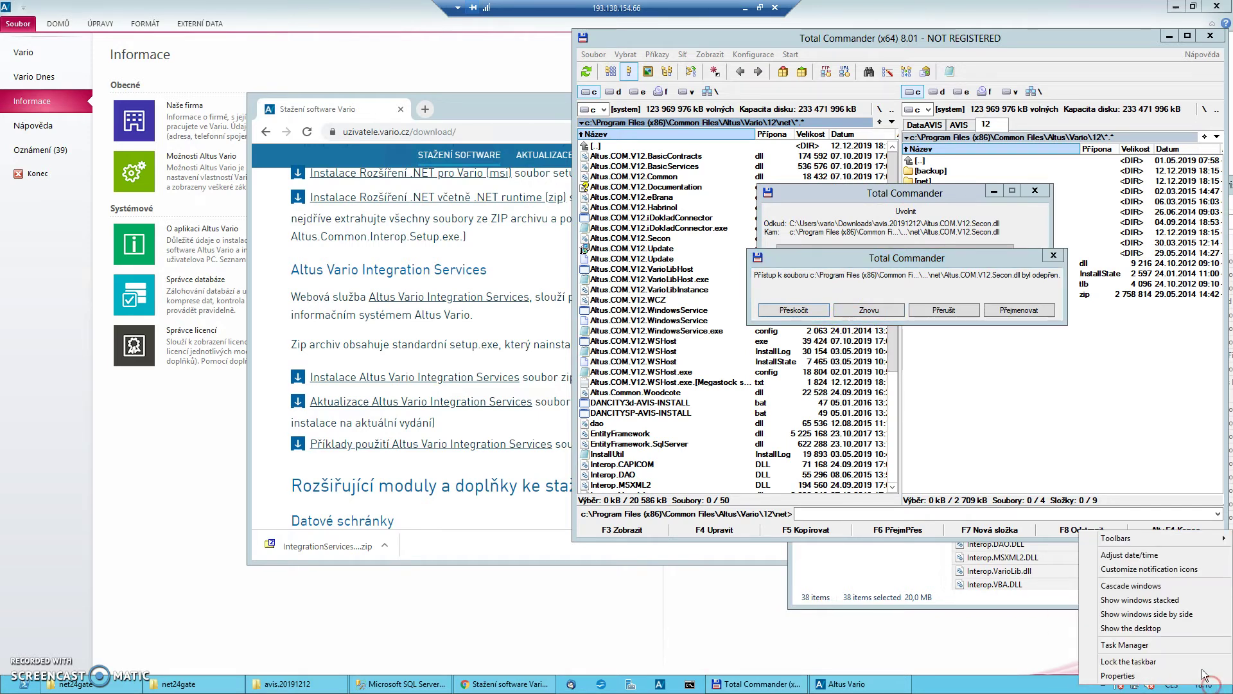
pyautogui.click(1141, 644)
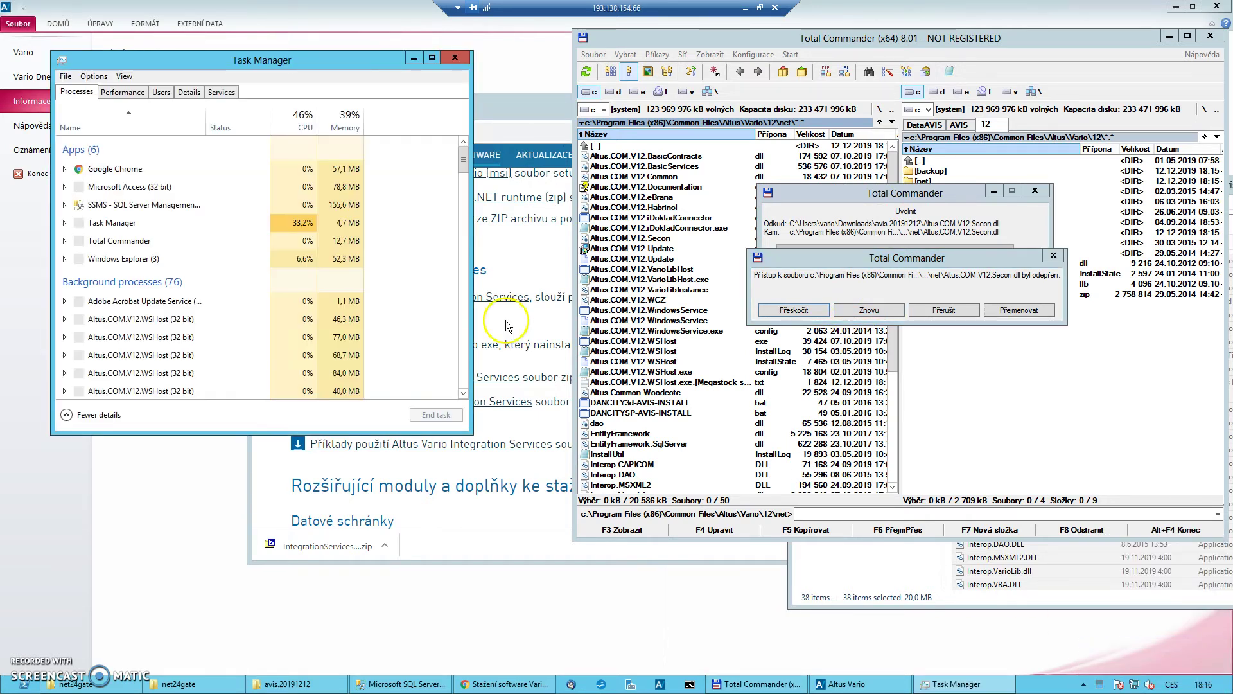
pyautogui.click(209, 93)
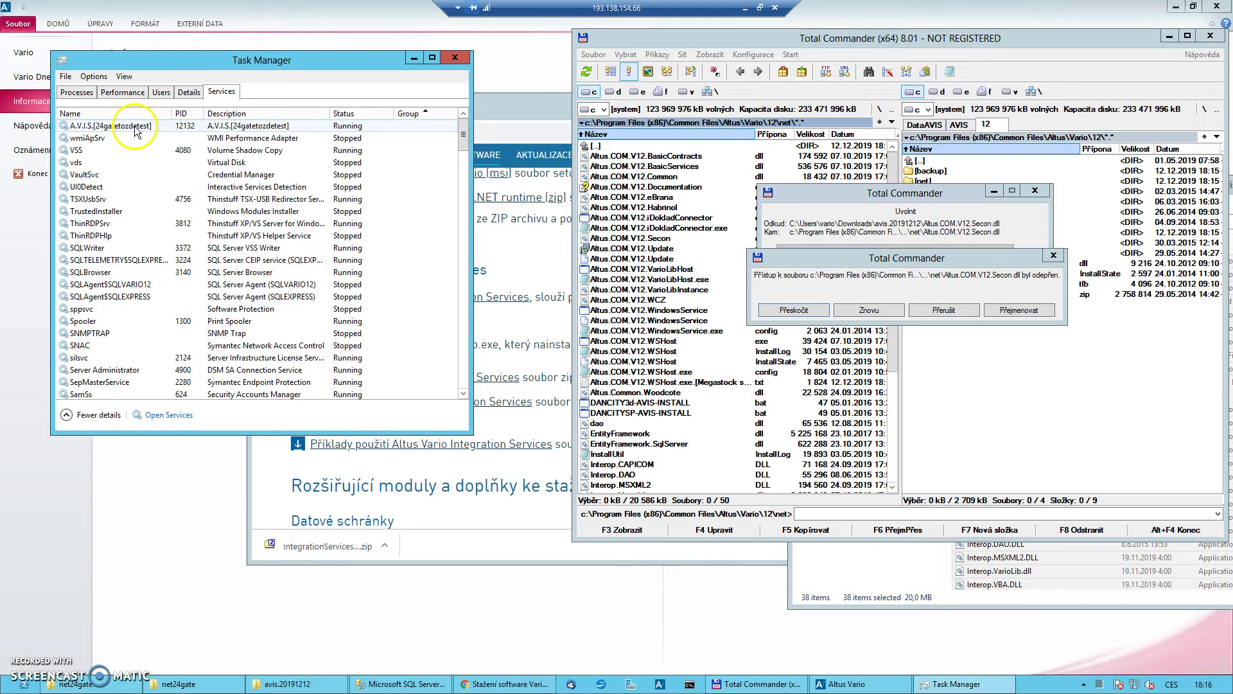
pyautogui.click(465, 120)
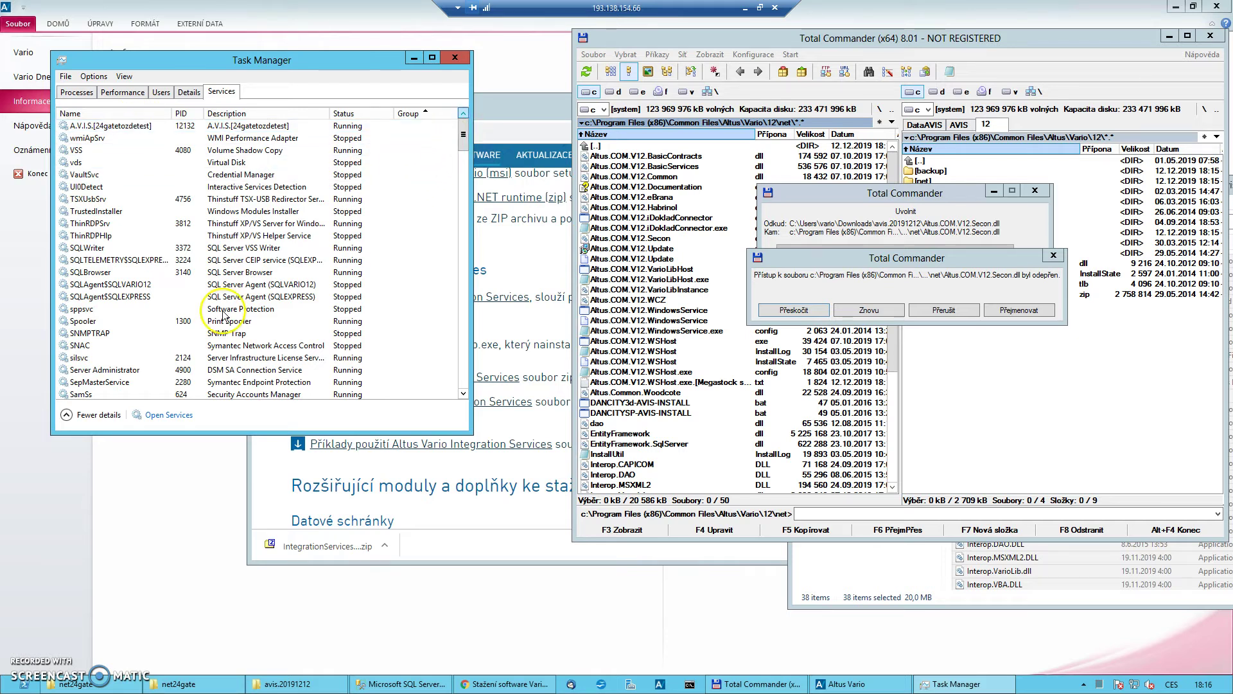
pyautogui.click(148, 421)
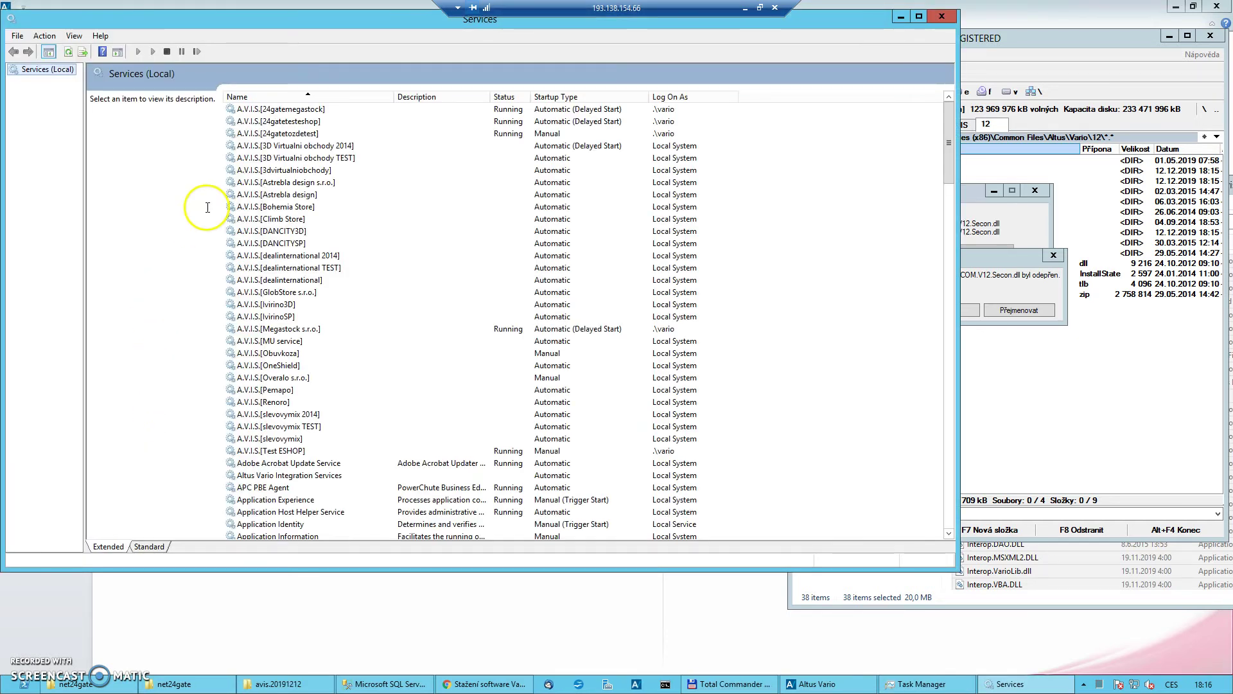
# Step: Stop the A.V.I.S. services 24gatemegastock, 24gatetesteshop and 24gatetozdetest
pyautogui.click(266, 111)
pyautogui.rightClick(265, 108)
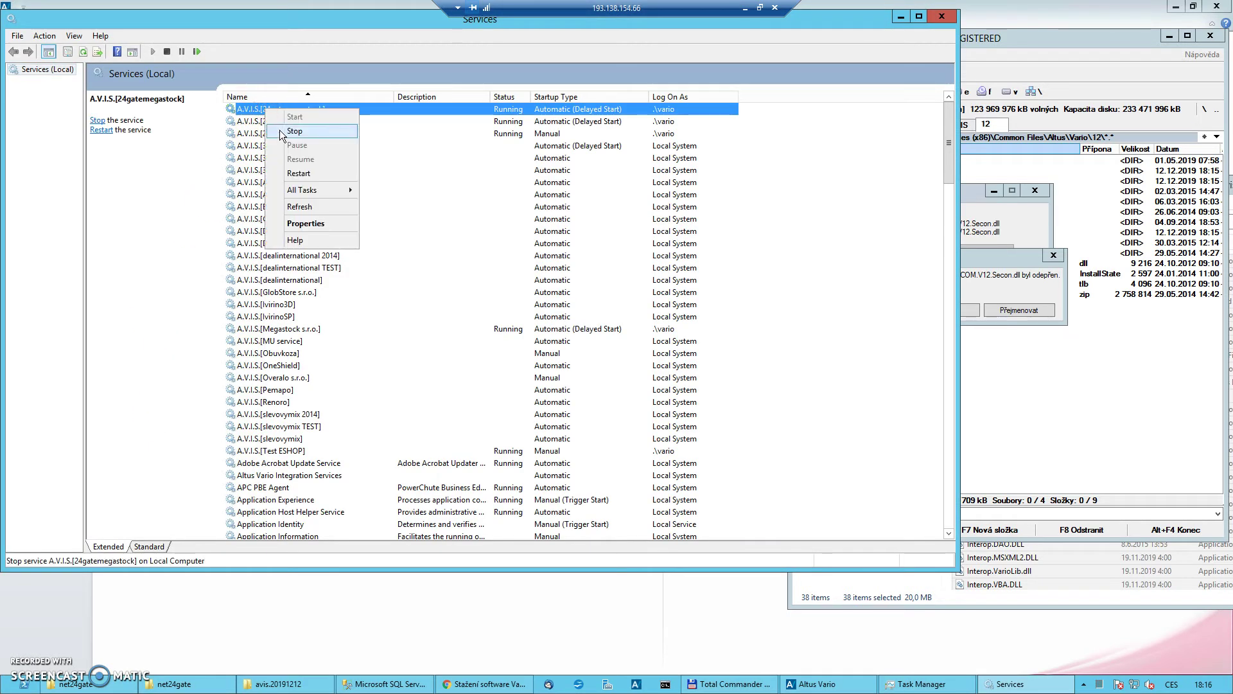
pyautogui.click(281, 132)
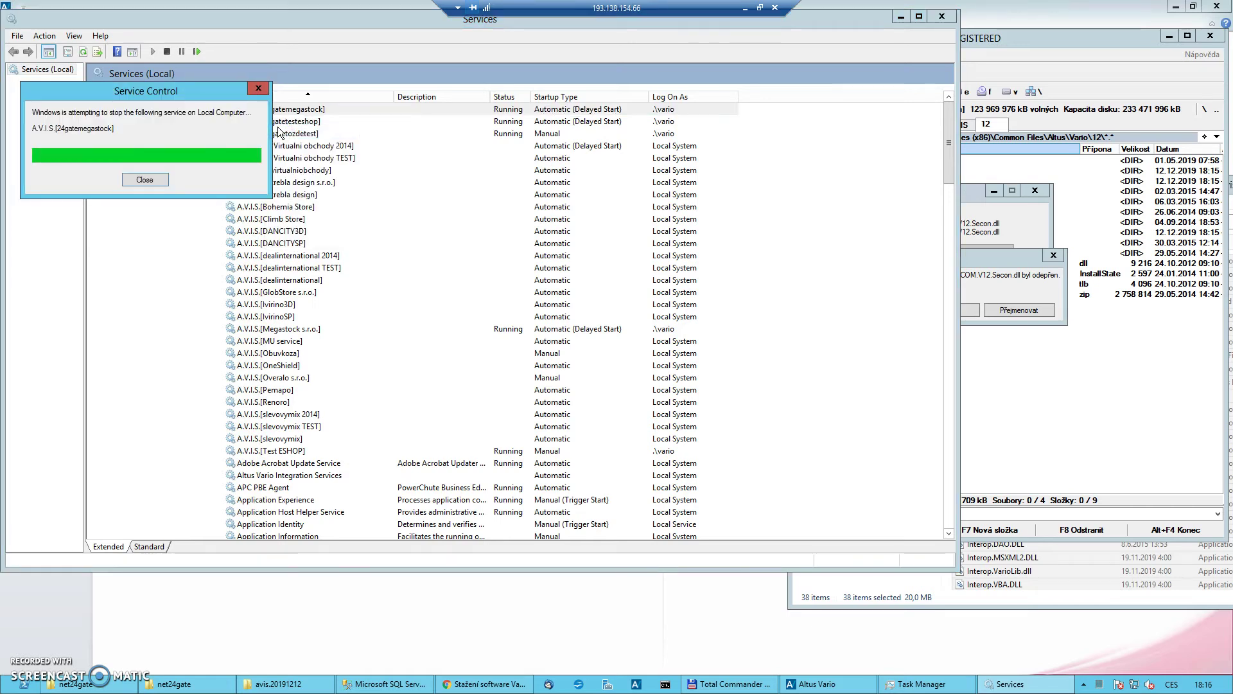
pyautogui.click(277, 121)
pyautogui.rightClick(276, 121)
pyautogui.click(325, 147)
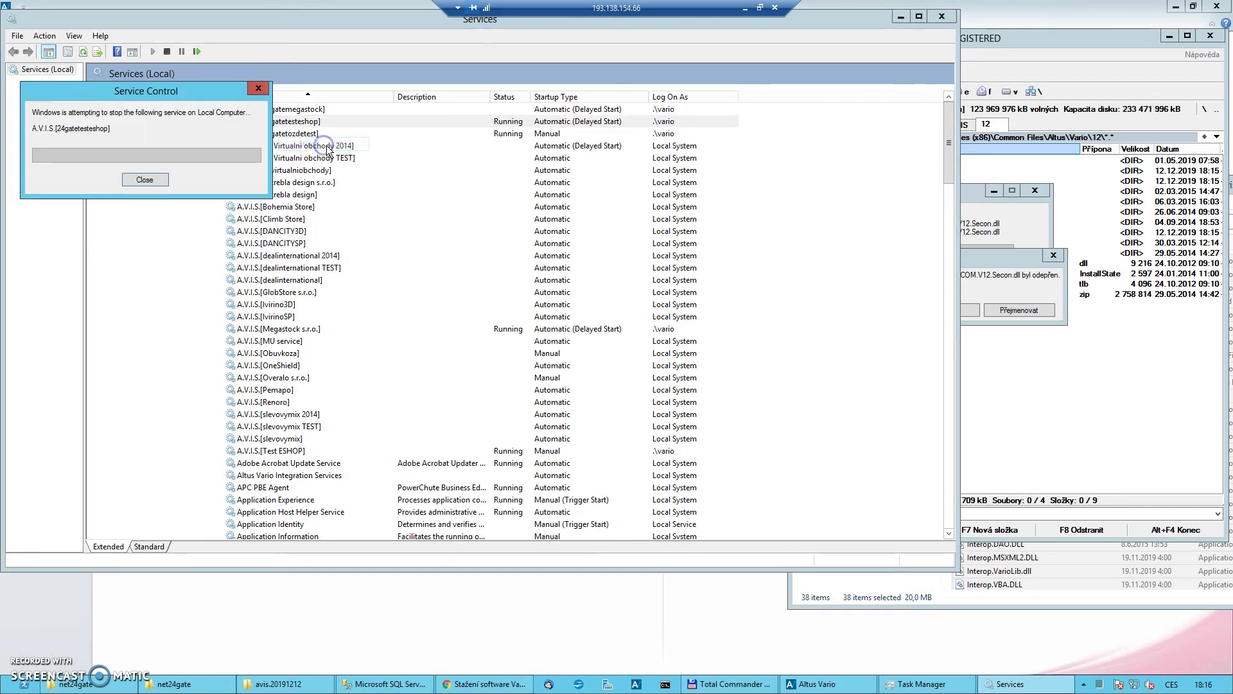
pyautogui.click(303, 134)
pyautogui.rightClick(303, 134)
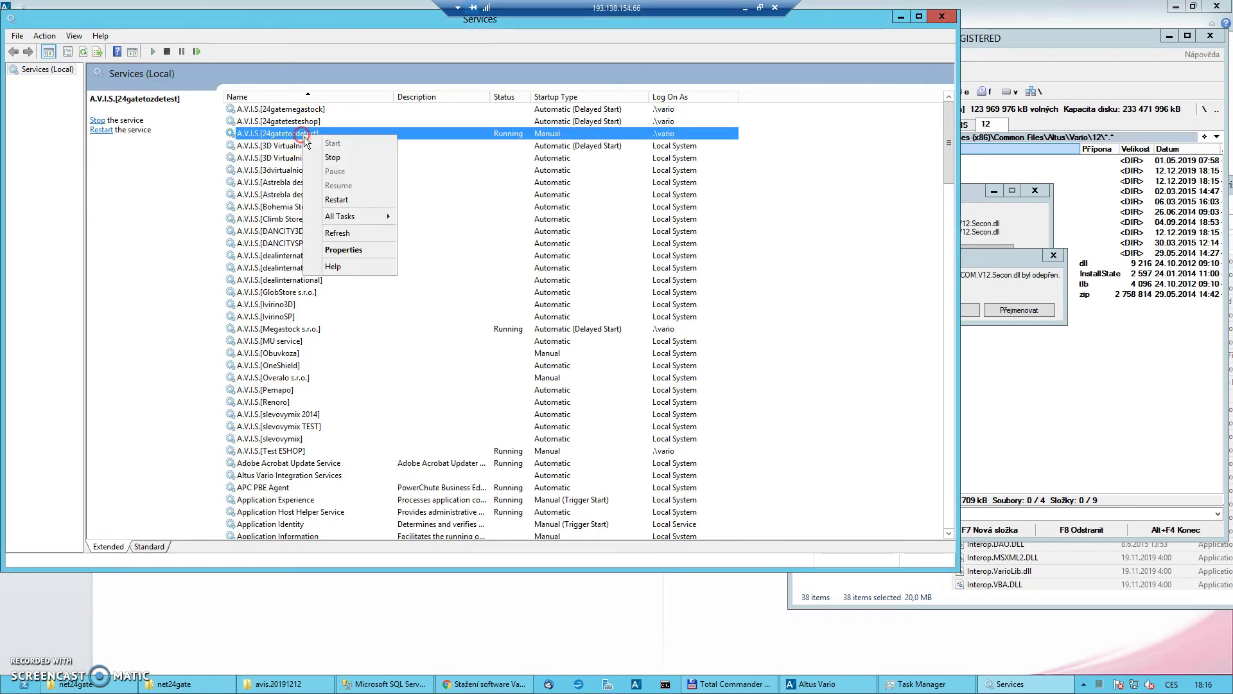
pyautogui.click(327, 158)
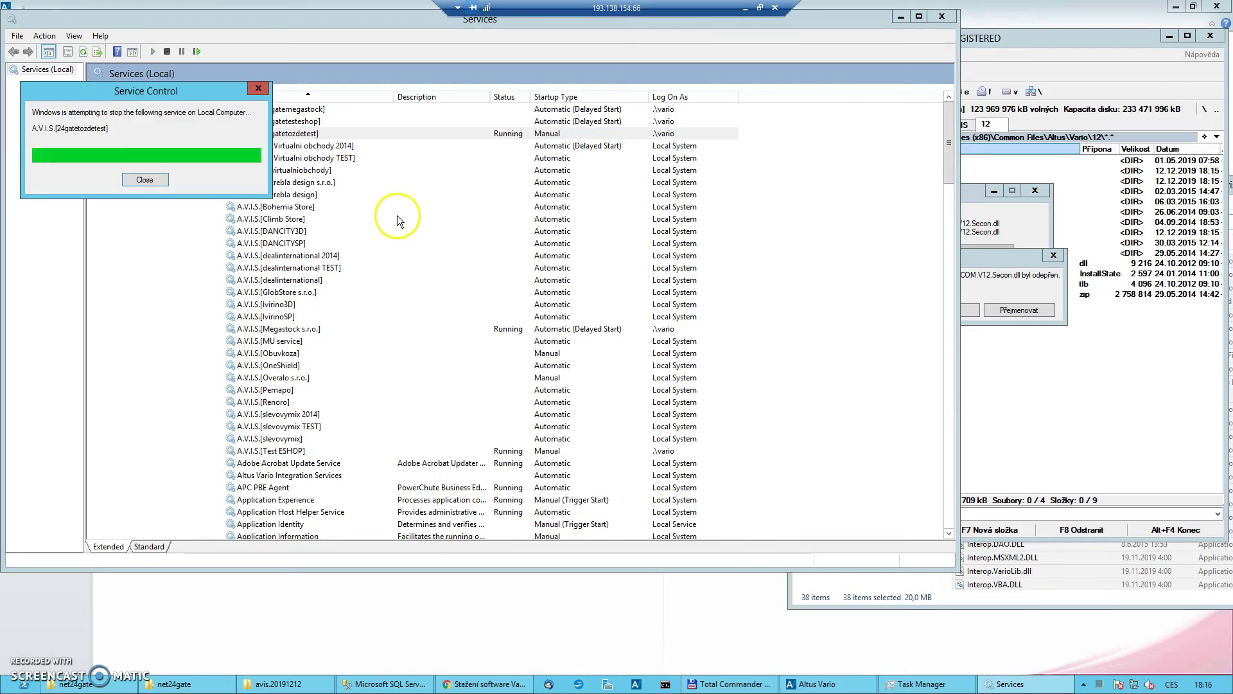
# Step: Stop the A.V.I.S. services Megastock s.r.o. and Test ESHOP, and close the Services console
pyautogui.rightClick(296, 332)
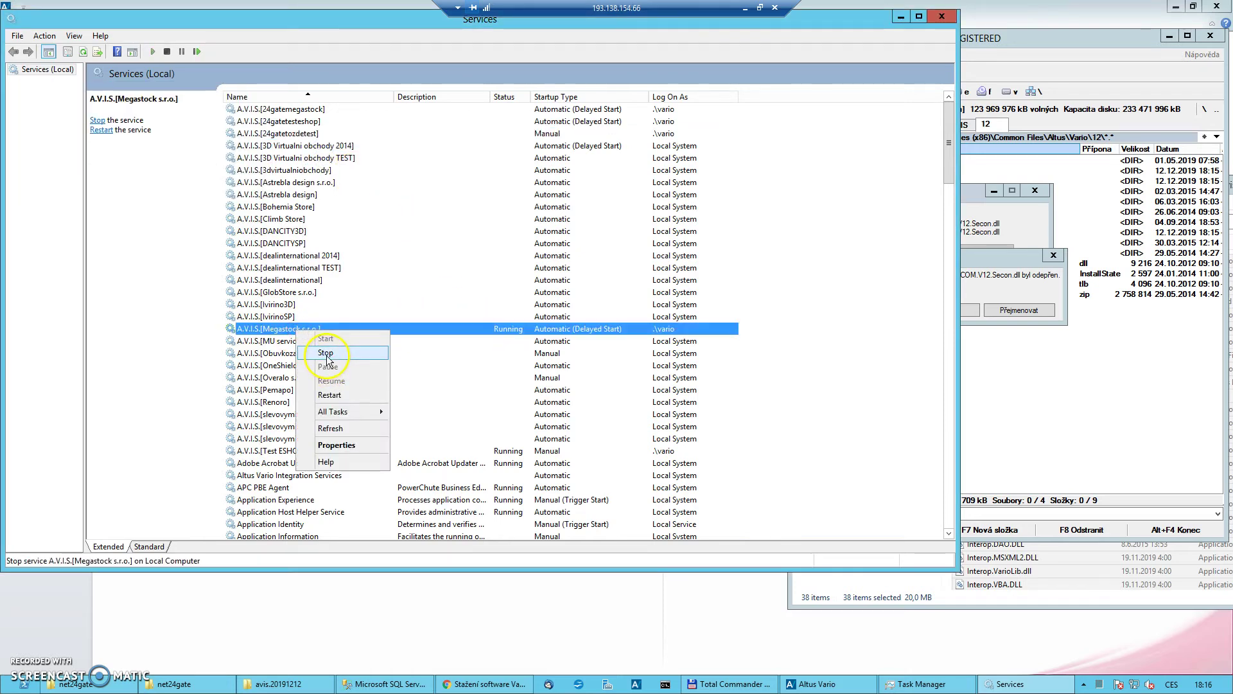
pyautogui.click(321, 356)
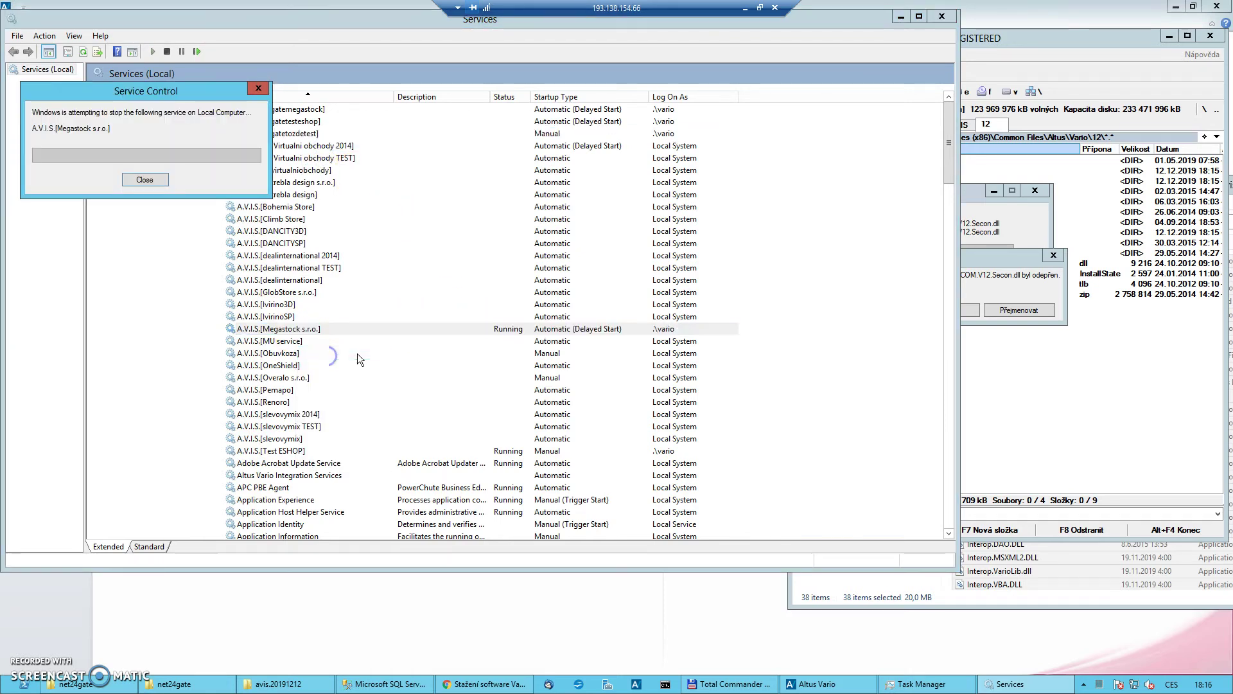
pyautogui.click(288, 452)
pyautogui.rightClick(288, 453)
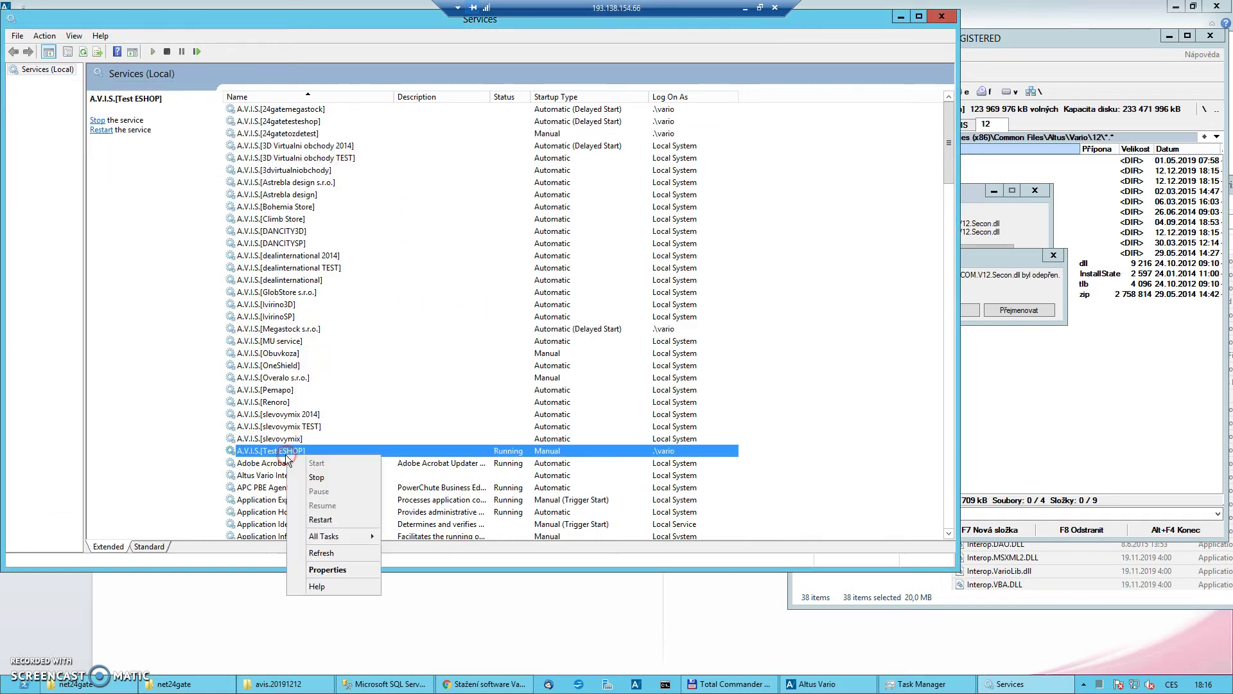
pyautogui.click(315, 478)
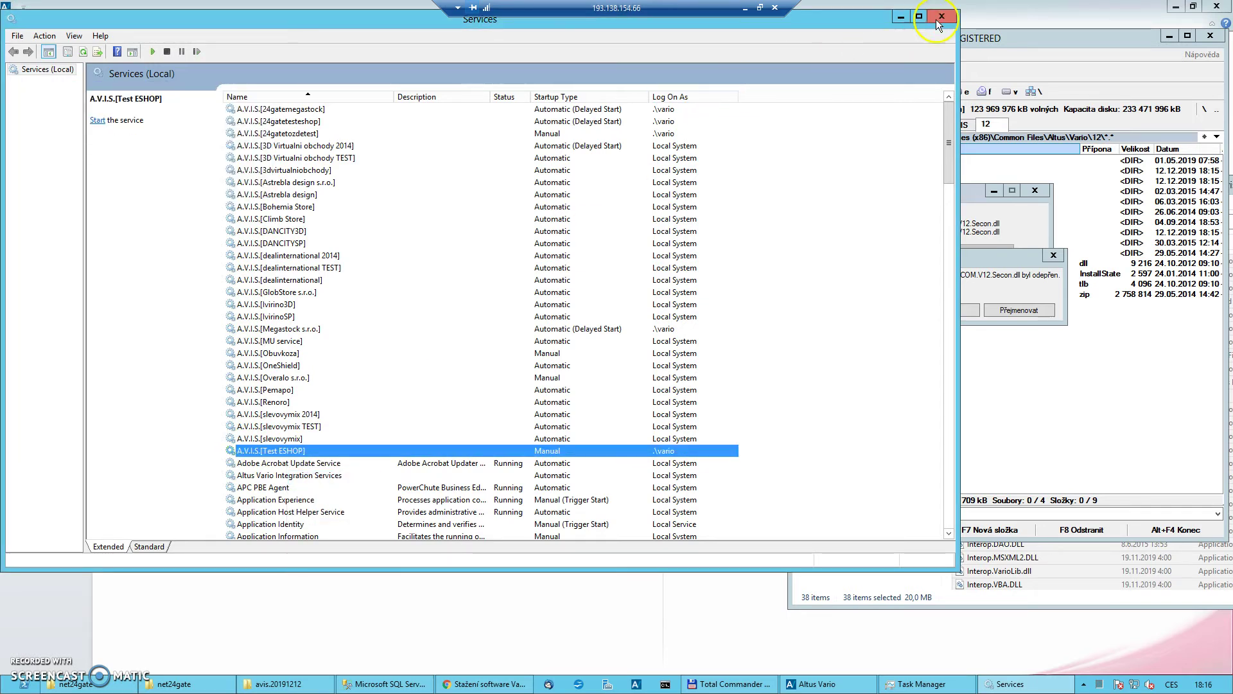
pyautogui.click(942, 16)
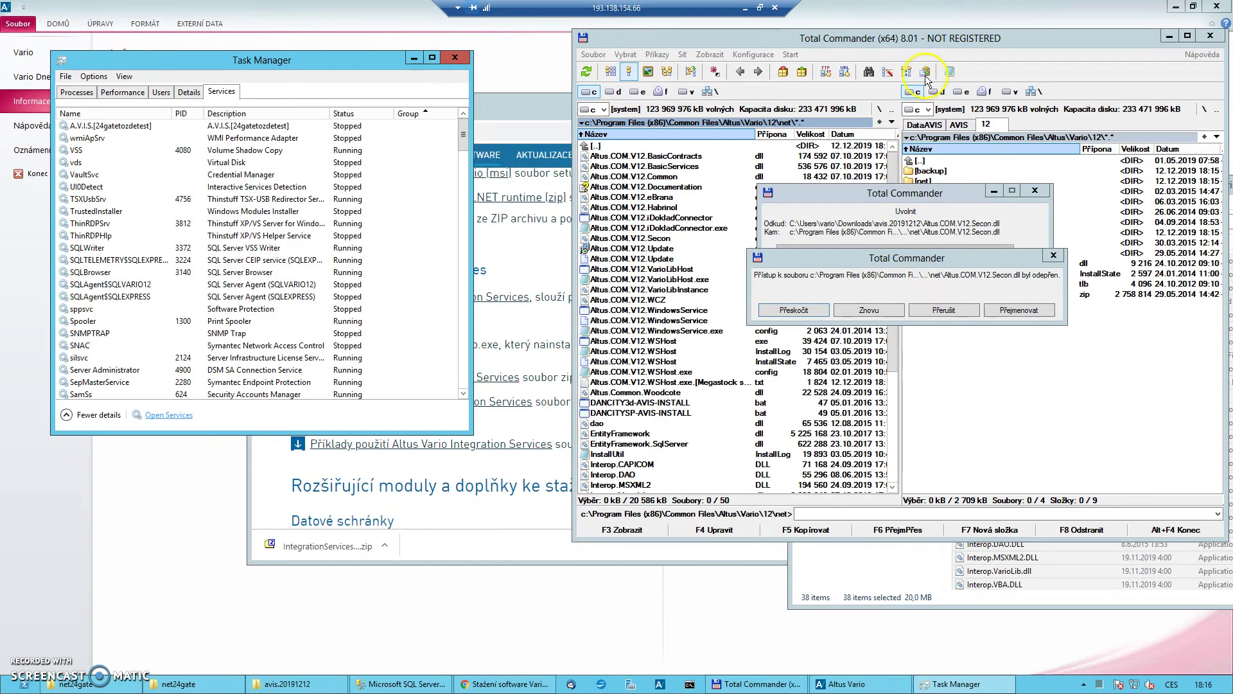
# Step: Retry the interrupted copy into net, and copy all avis.20191212 update files into net24gate, overwriting the existing ones
pyautogui.click(861, 312)
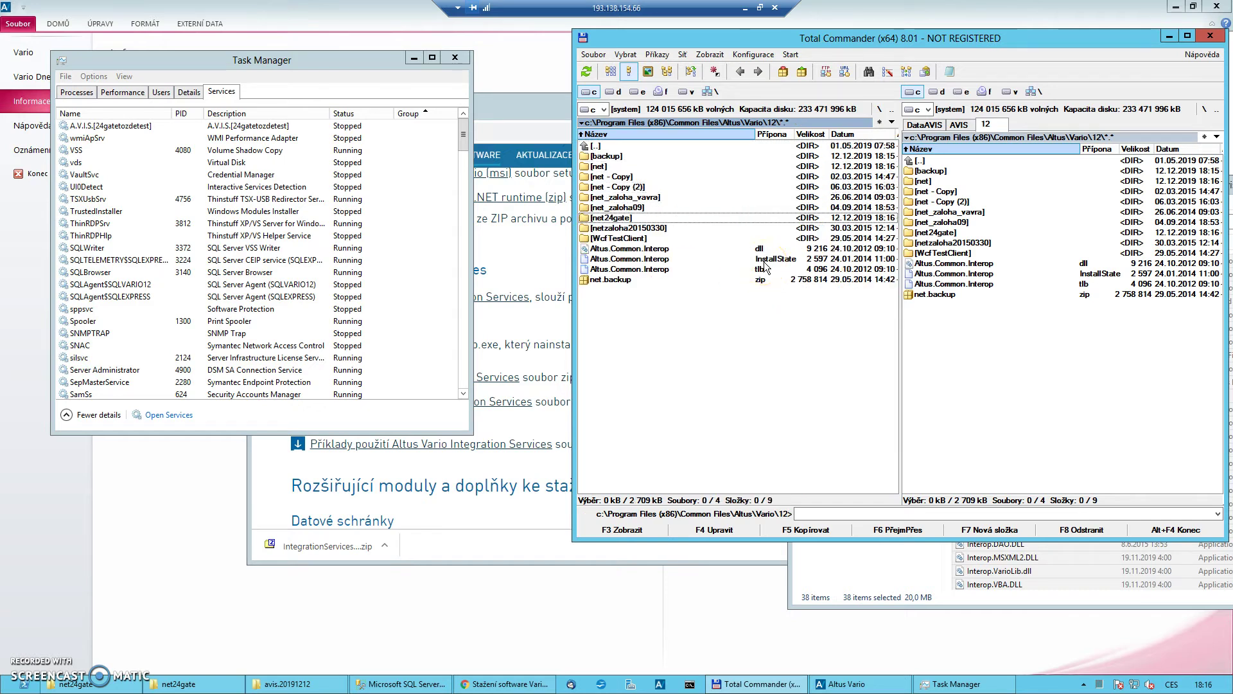
pyautogui.click(864, 570)
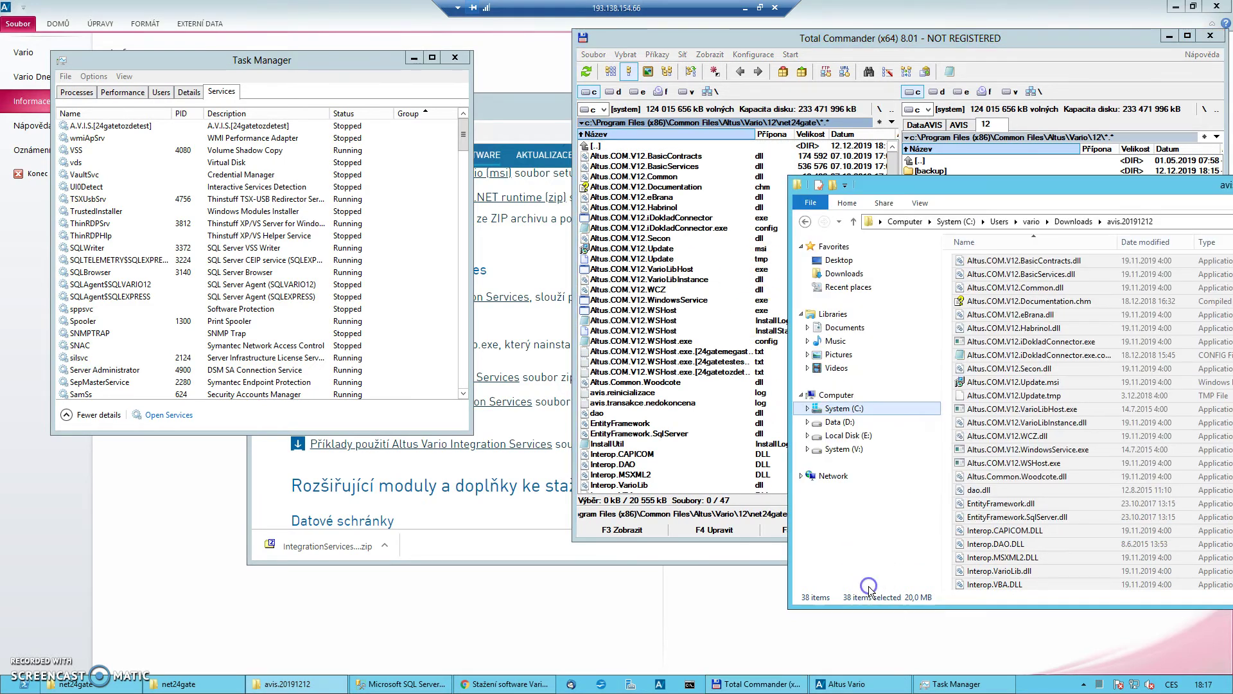
pyautogui.click(1031, 477)
pyautogui.hotkey('ctrl', 'a')
pyautogui.moveTo(1031, 477); pyautogui.dragTo(615, 231)
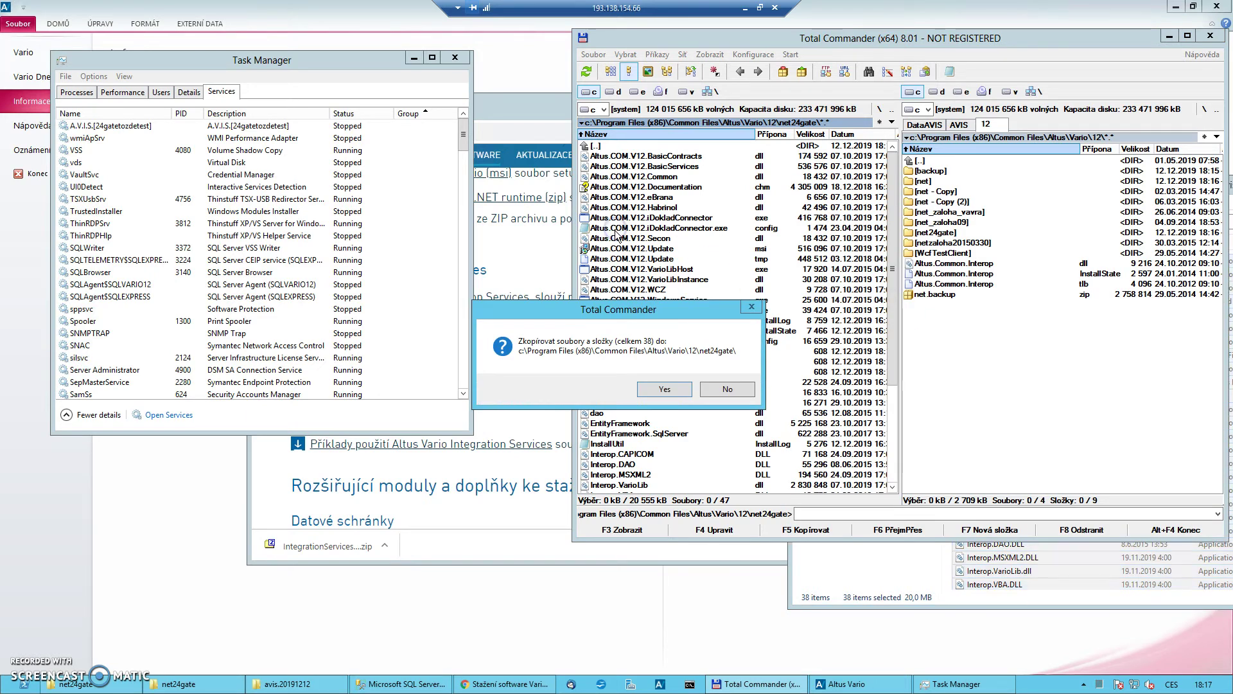
pyautogui.click(656, 389)
pyautogui.click(889, 386)
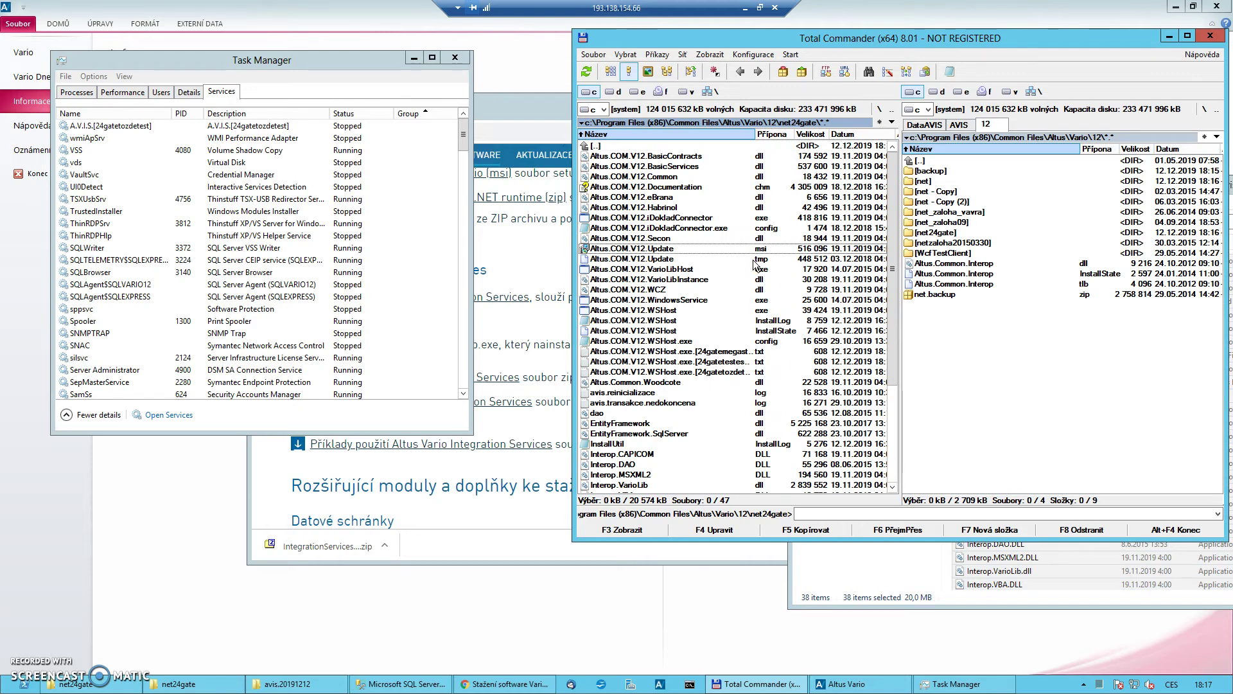
# Step: Open the backup\20191212\net24gate folder in the second file pane
pyautogui.press('Tab')
pyautogui.press('Down')
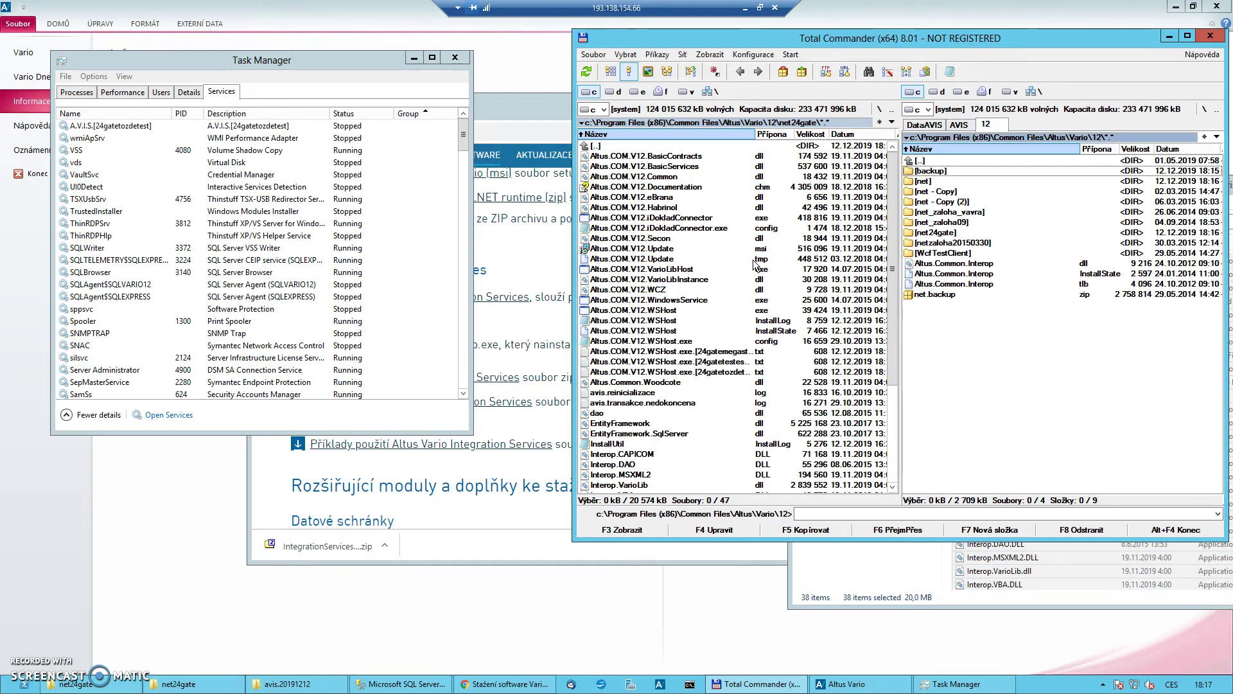
pyautogui.press('Return')
pyautogui.press('End')
pyautogui.press('Return')
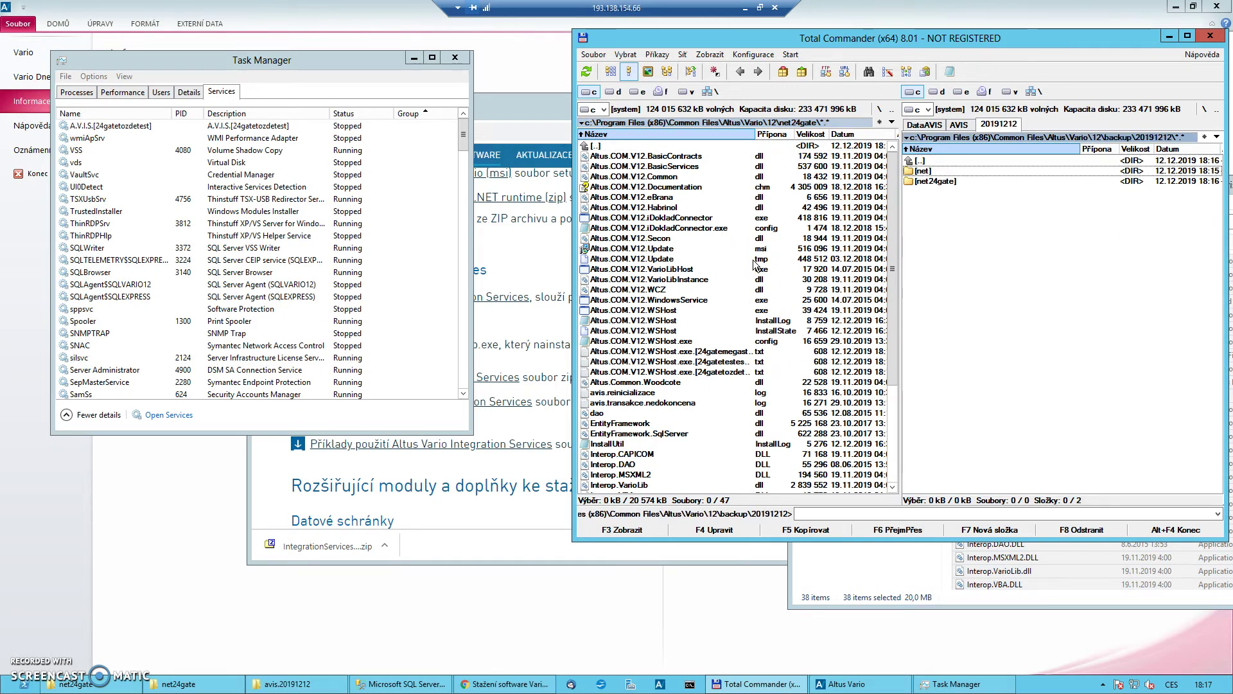
pyautogui.press('Down')
pyautogui.press('Return')
pyautogui.press('Down')
pyautogui.press('Down')
pyautogui.press('Down')
pyautogui.press('Down')
pyautogui.press('Down')
pyautogui.press('Down')
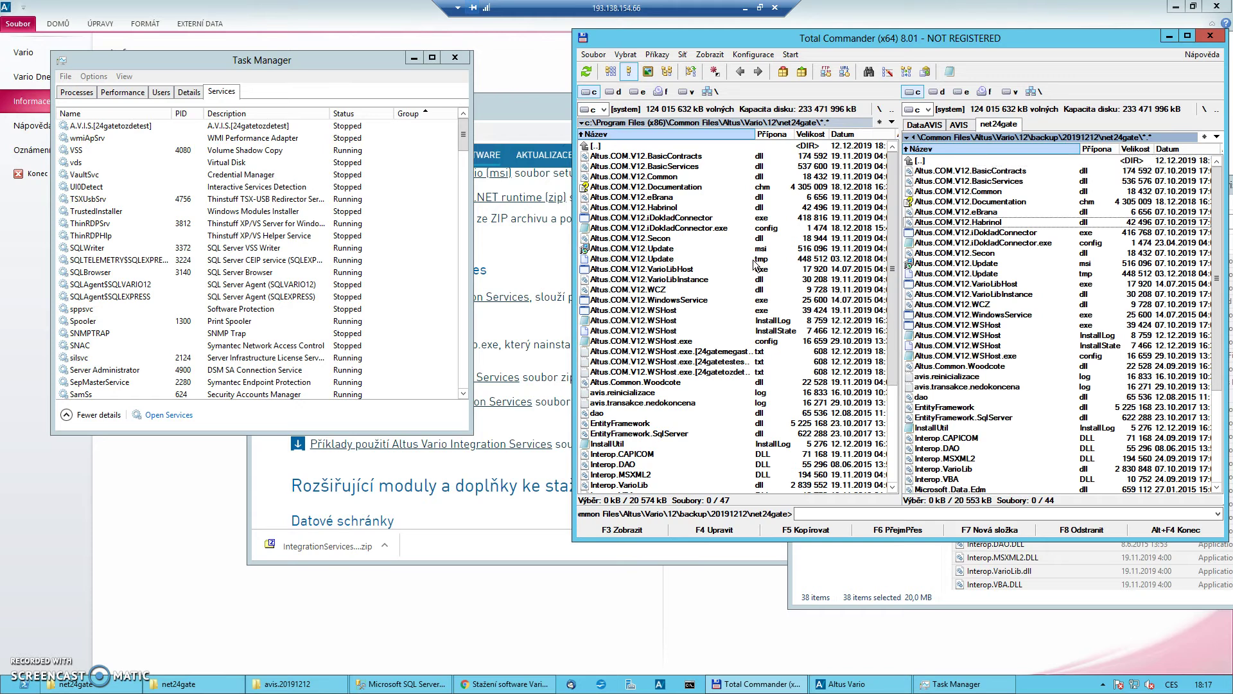
# Step: Sort the net24gate backup by extension and copy its two config files back into net24gate, overwriting the existing ones
pyautogui.click(1100, 148)
pyautogui.press('Up')
pyautogui.press('Up')
pyautogui.press('Up')
pyautogui.press('Up')
pyautogui.press('Up')
pyautogui.press('Up')
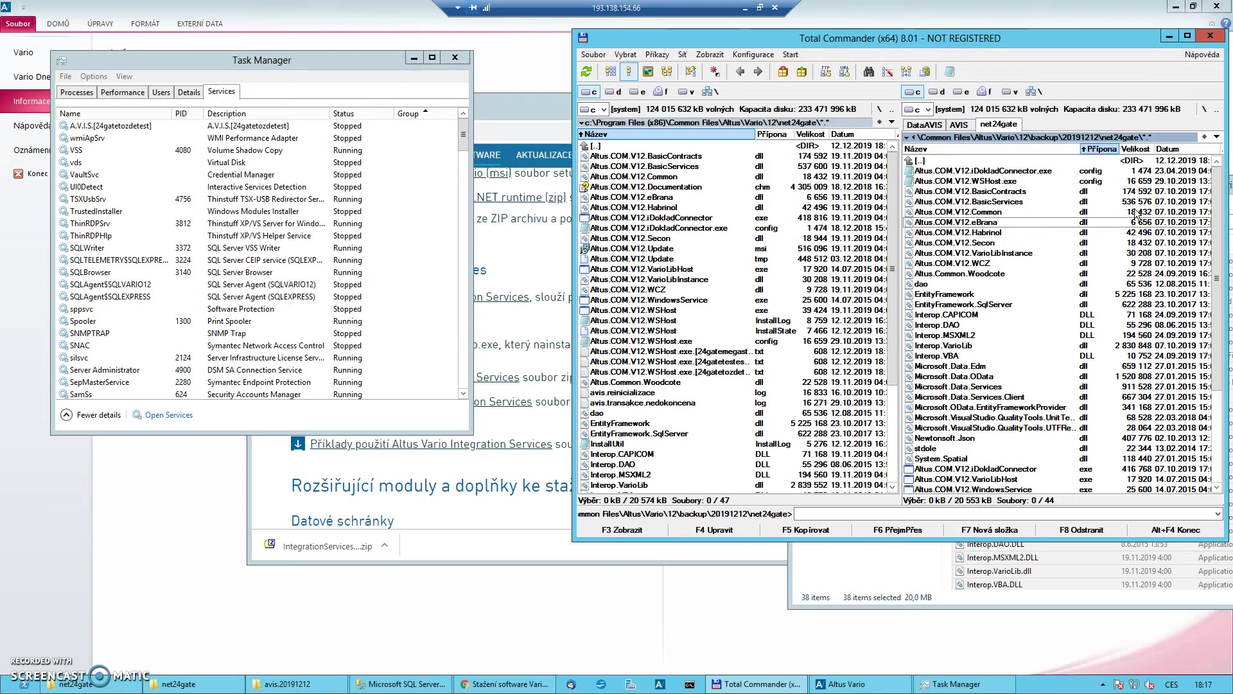
pyautogui.press('Insert')
pyautogui.press('Insert')
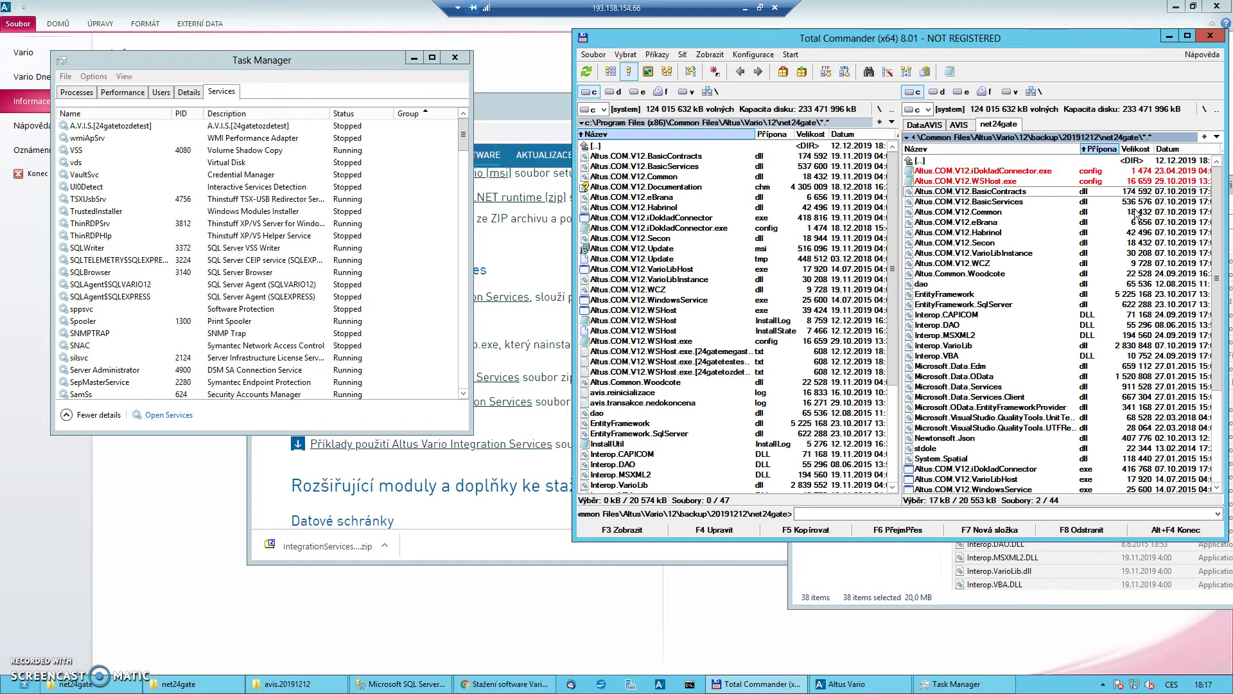
pyautogui.scroll(-4, 1137, 214)
pyautogui.scroll(4, 1137, 214)
pyautogui.press('Down')
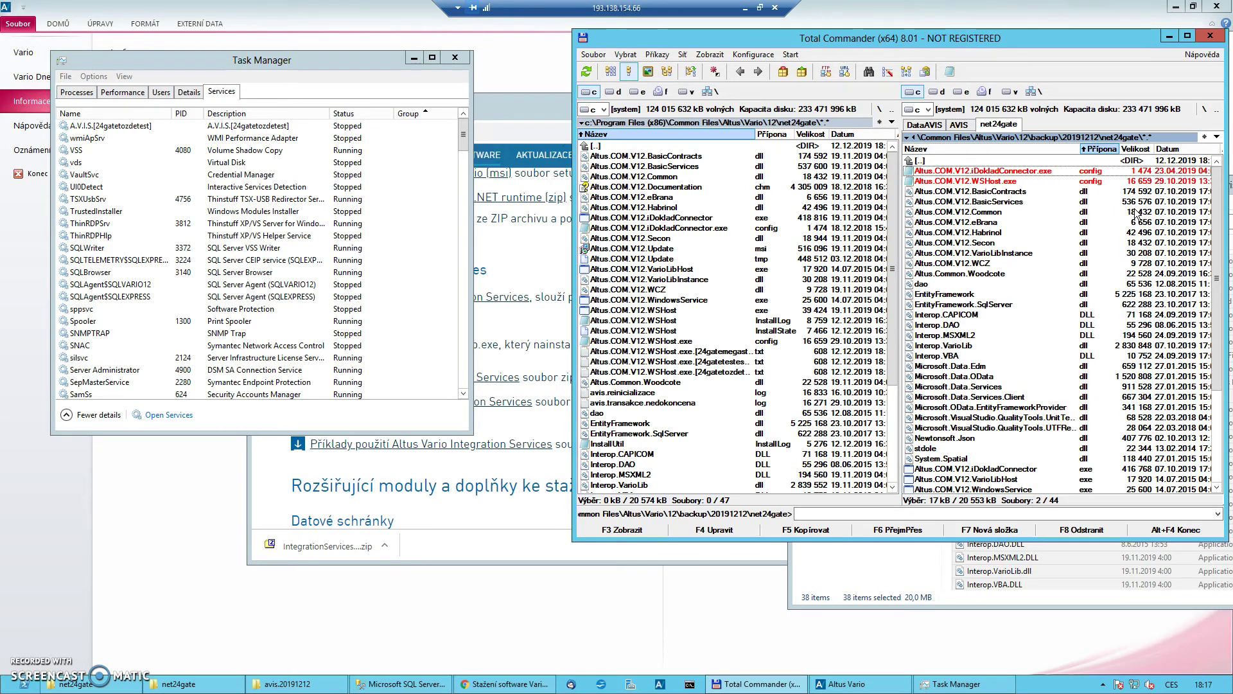
pyautogui.press('F5')
pyautogui.press('Return')
pyautogui.press('Tab')
pyautogui.press('Return')
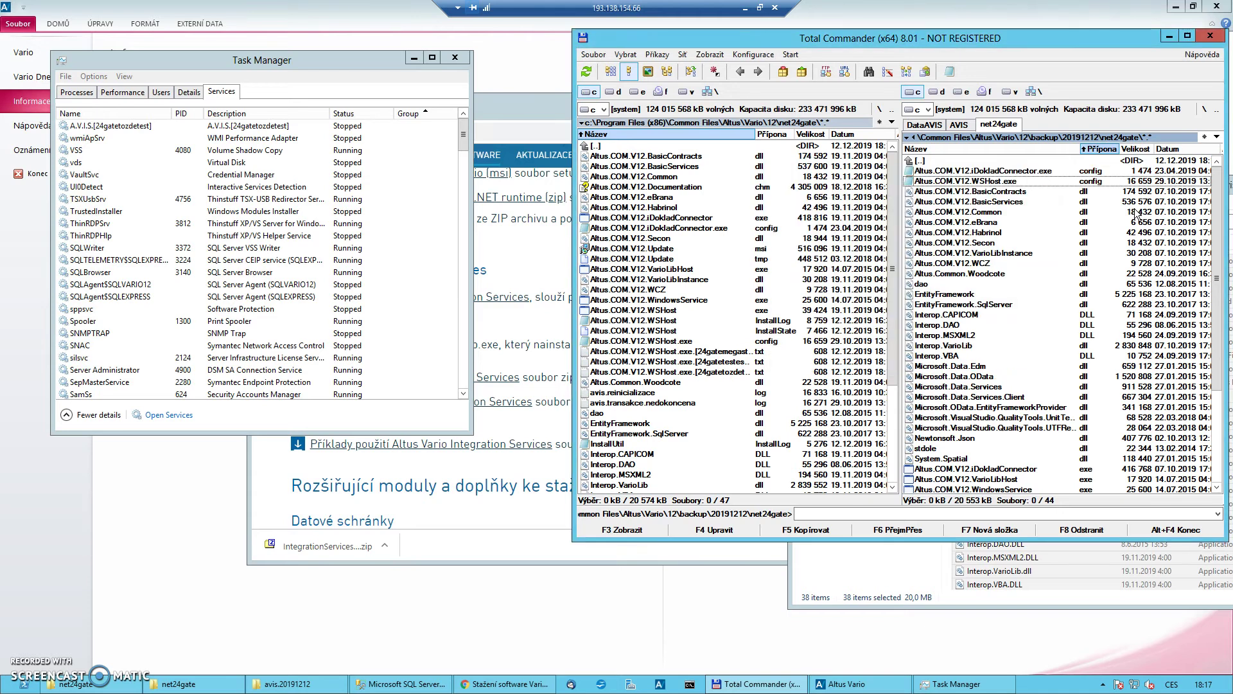
# Step: Open the live Vario\12\net folder in the first file pane and backup\20191212\net in the second
pyautogui.press('Tab')
pyautogui.press('BackSpace')
pyautogui.press('Up')
pyautogui.press('Up')
pyautogui.press('Up')
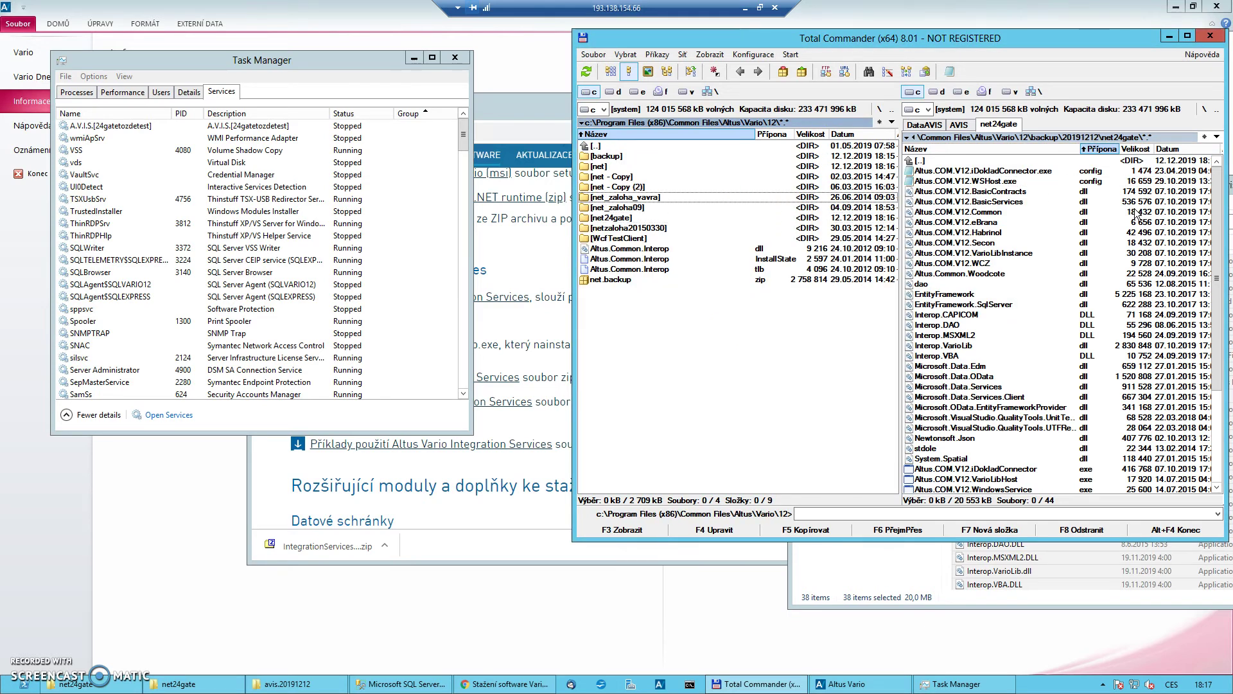
pyautogui.press('Return')
pyautogui.press('Tab')
pyautogui.press('BackSpace')
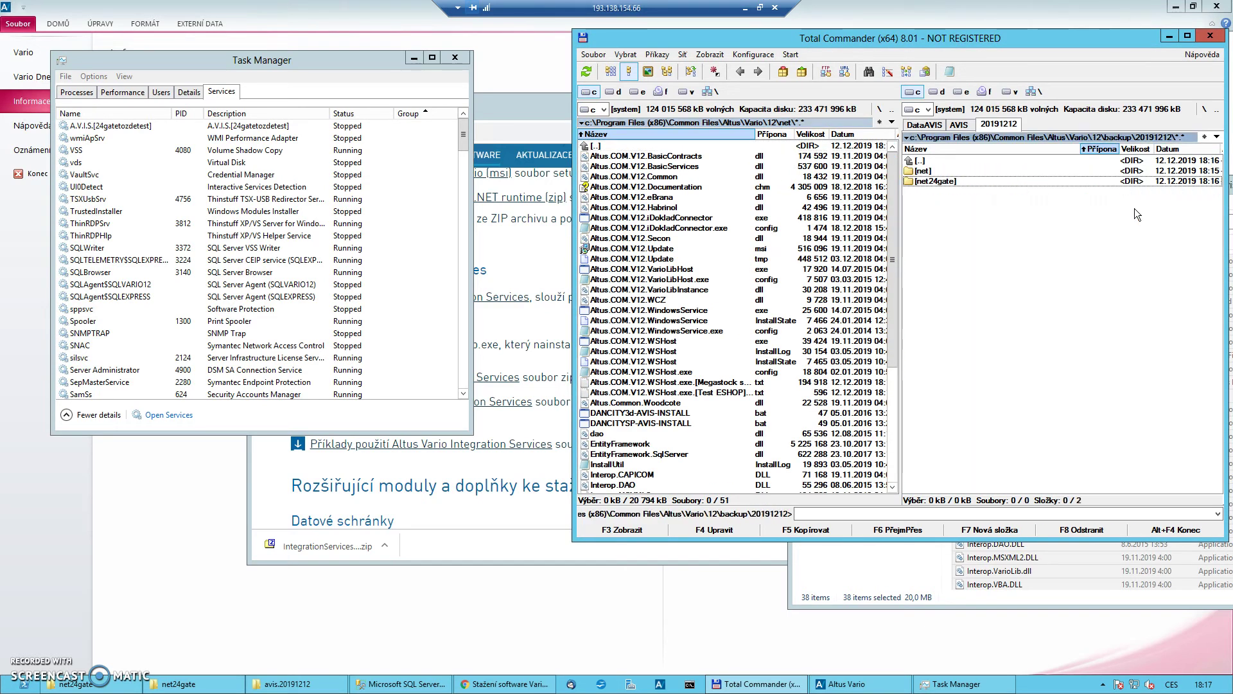
pyautogui.press('Up')
pyautogui.press('Return')
# Step: Copy the five config files, including OLD_Altus.COM.V12.WSHost.exe.config, from the net backup into net, overwriting the existing ones
pyautogui.click(1113, 211)
pyautogui.press('Up')
pyautogui.hotkey('shift', 'Down')
pyautogui.hotkey('shift', 'Down')
pyautogui.hotkey('shift', 'Down')
pyautogui.hotkey('shift', 'Down')
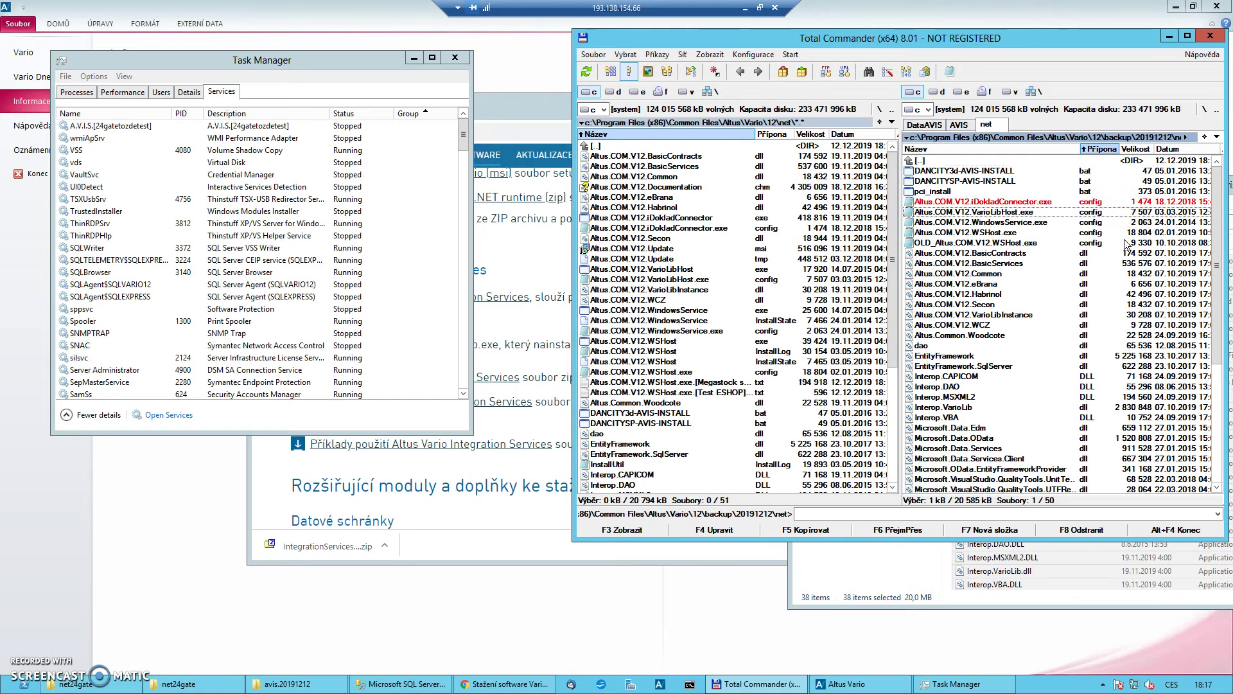
pyautogui.press('space')
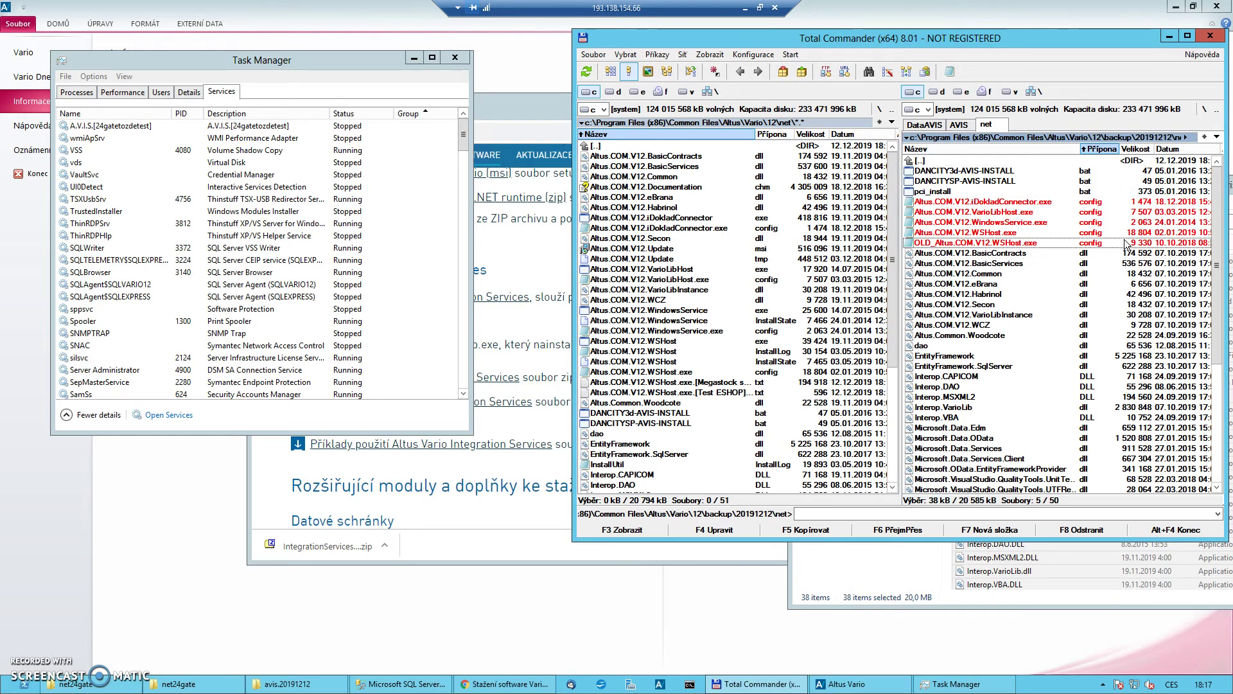
pyautogui.press('F5')
pyautogui.press('Return')
pyautogui.press('Tab')
pyautogui.press('Return')
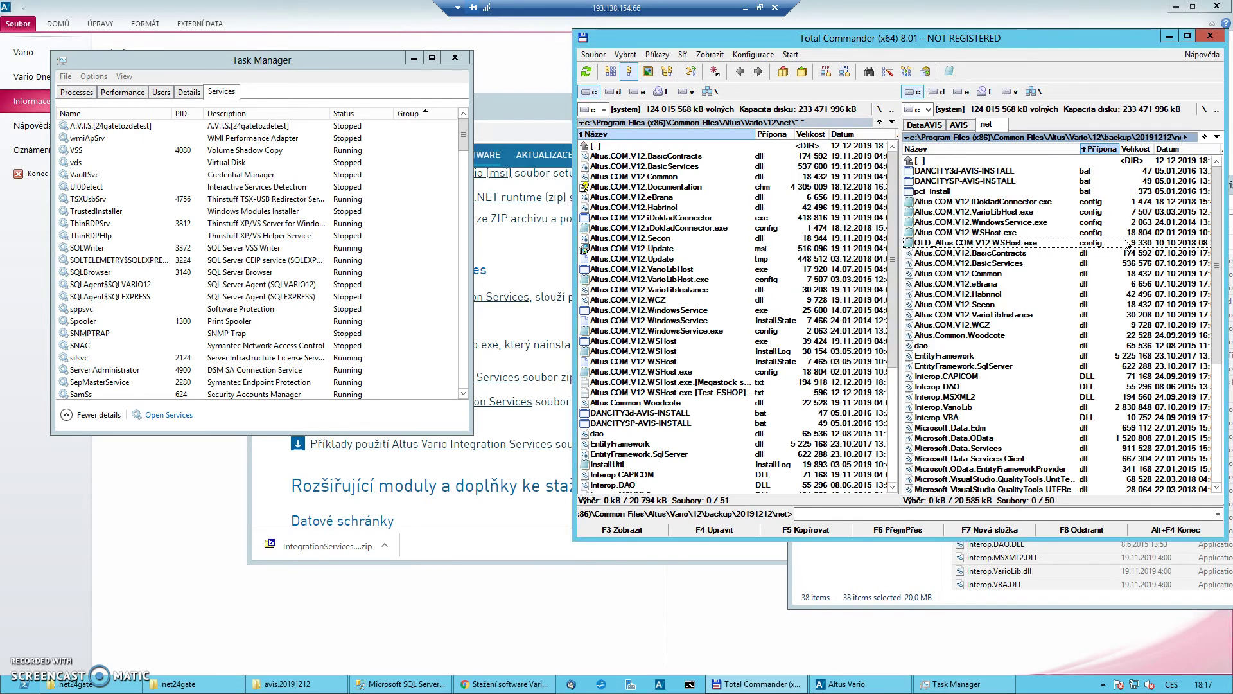
pyautogui.scroll(-6, 1058, 276)
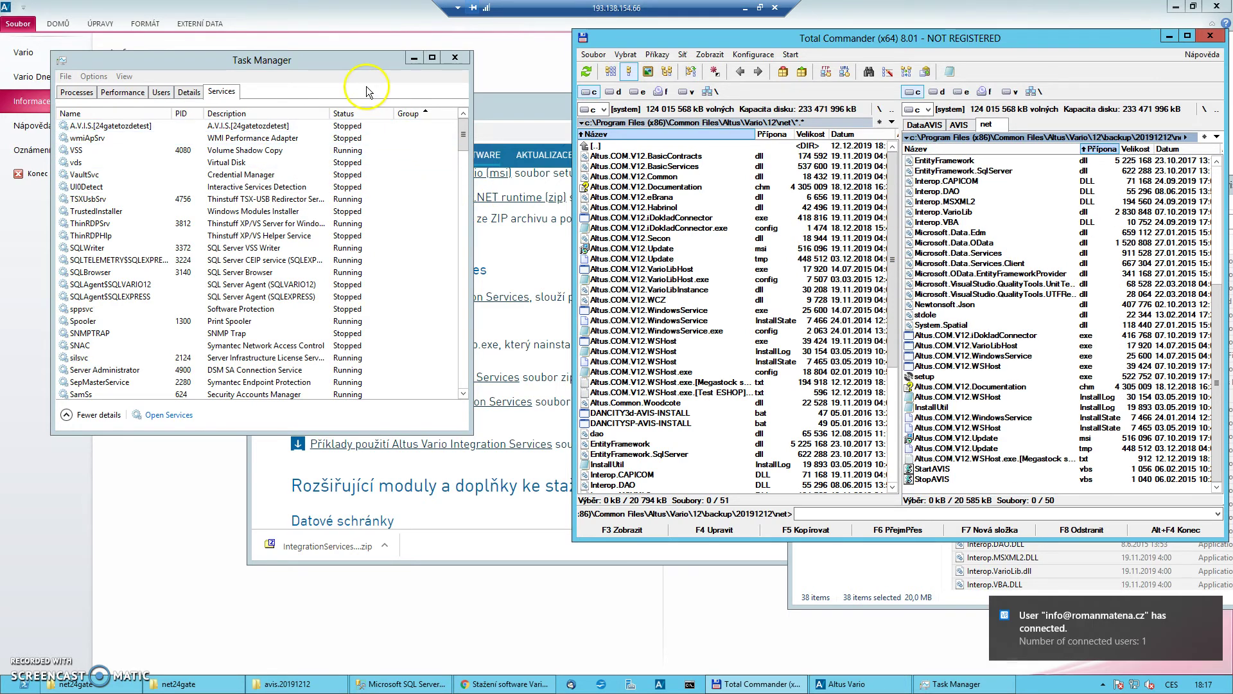
# Step: Close Task Manager and check the file version of Altus.COM.V12.VarioLibInstance.dll in net24gate and net, using File Explorer
pyautogui.click(454, 63)
pyautogui.click(105, 686)
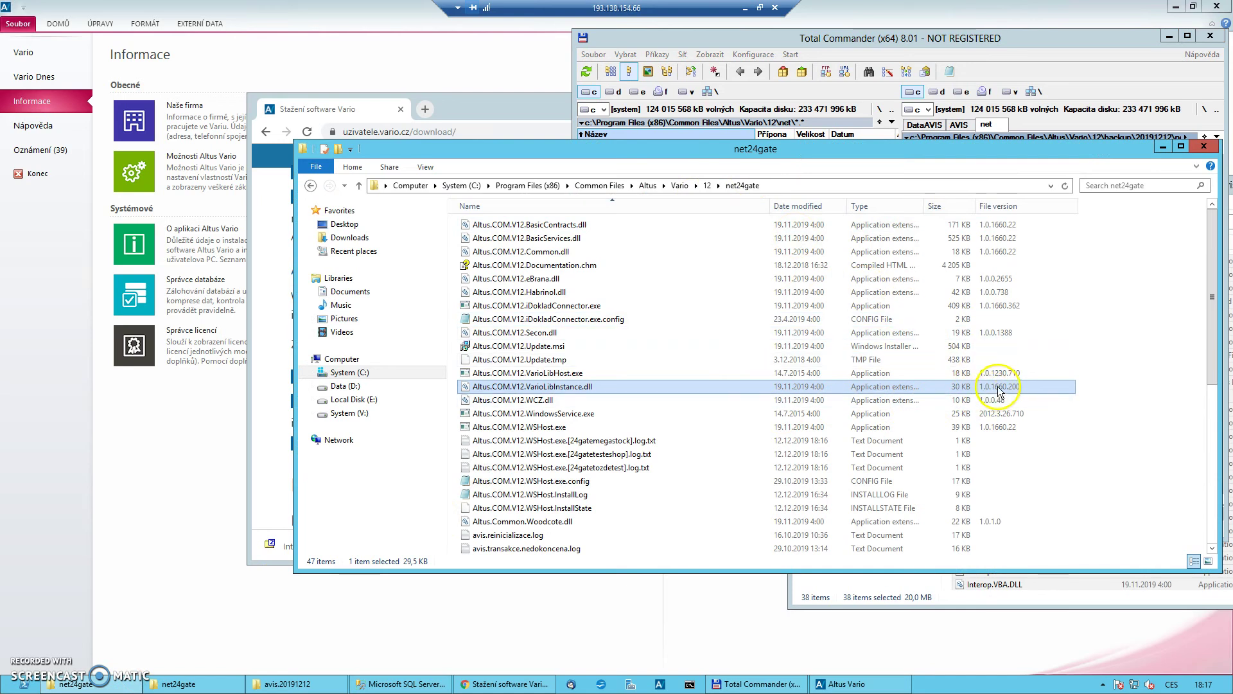
pyautogui.click(707, 185)
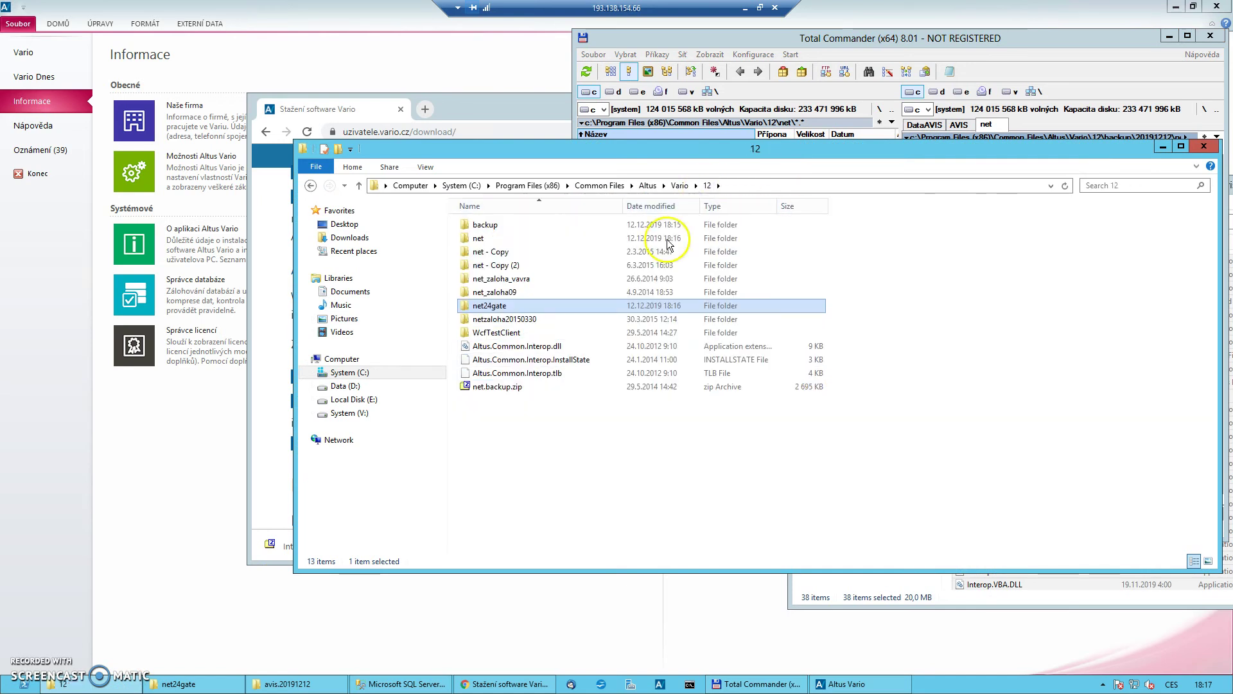
pyautogui.doubleClick(480, 242)
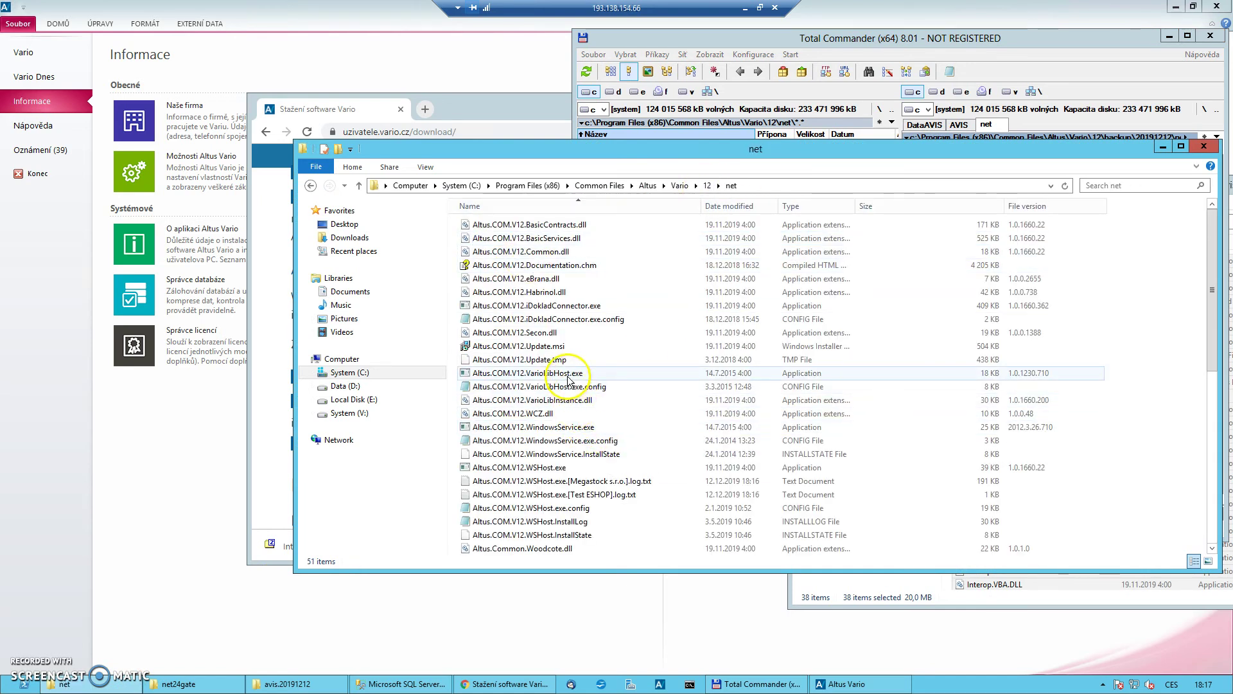
pyautogui.click(568, 399)
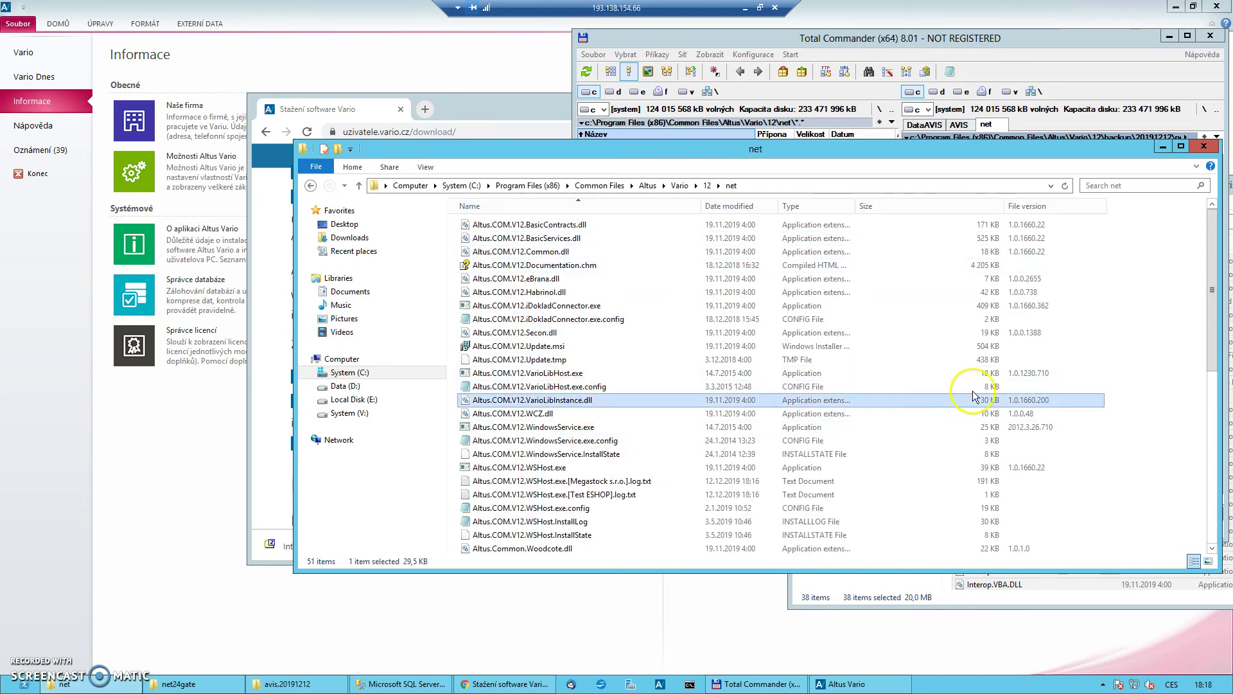
pyautogui.click(1203, 147)
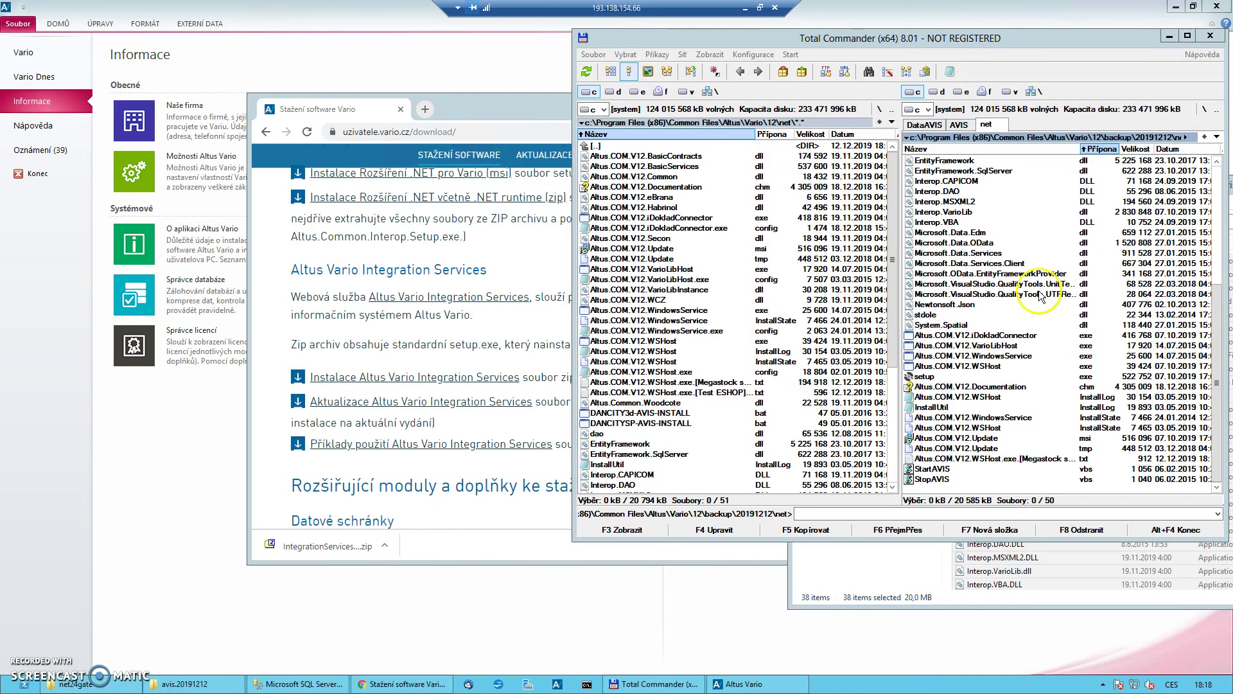
# Step: Close the browser with the Vario download page and the avis.20191212 folder window
pyautogui.doubleClick(485, 113)
pyautogui.click(1111, 92)
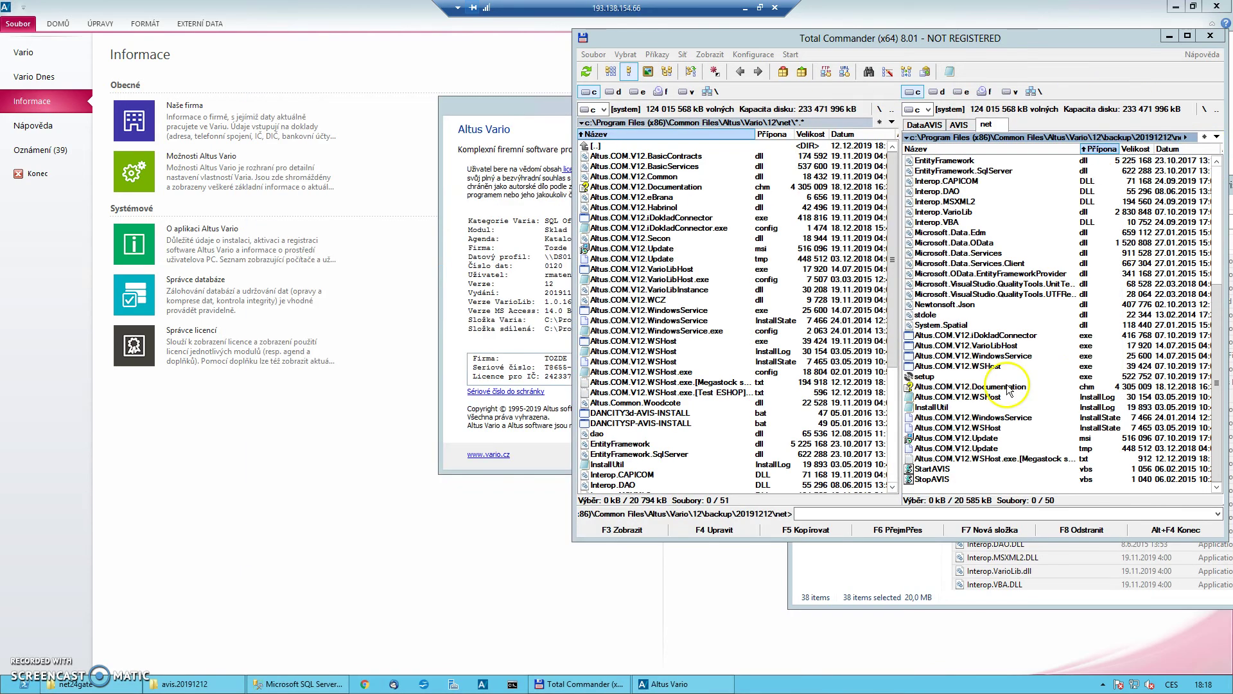
pyautogui.click(938, 551)
pyautogui.moveTo(1185, 192); pyautogui.dragTo(769, 172)
pyautogui.moveTo(1127, 170); pyautogui.dragTo(879, 166)
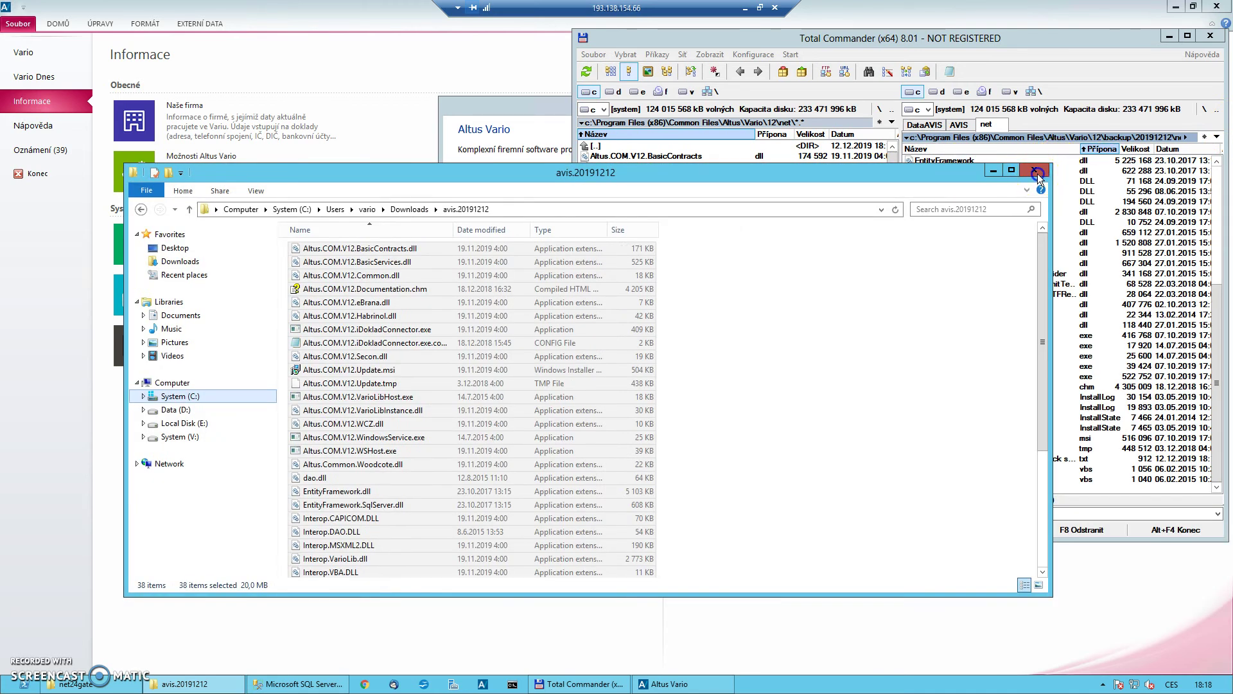
pyautogui.click(1037, 173)
# Step: Open the Services console through Task Manager and start the A.V.I.S. service 24gatemegastock
pyautogui.rightClick(1216, 675)
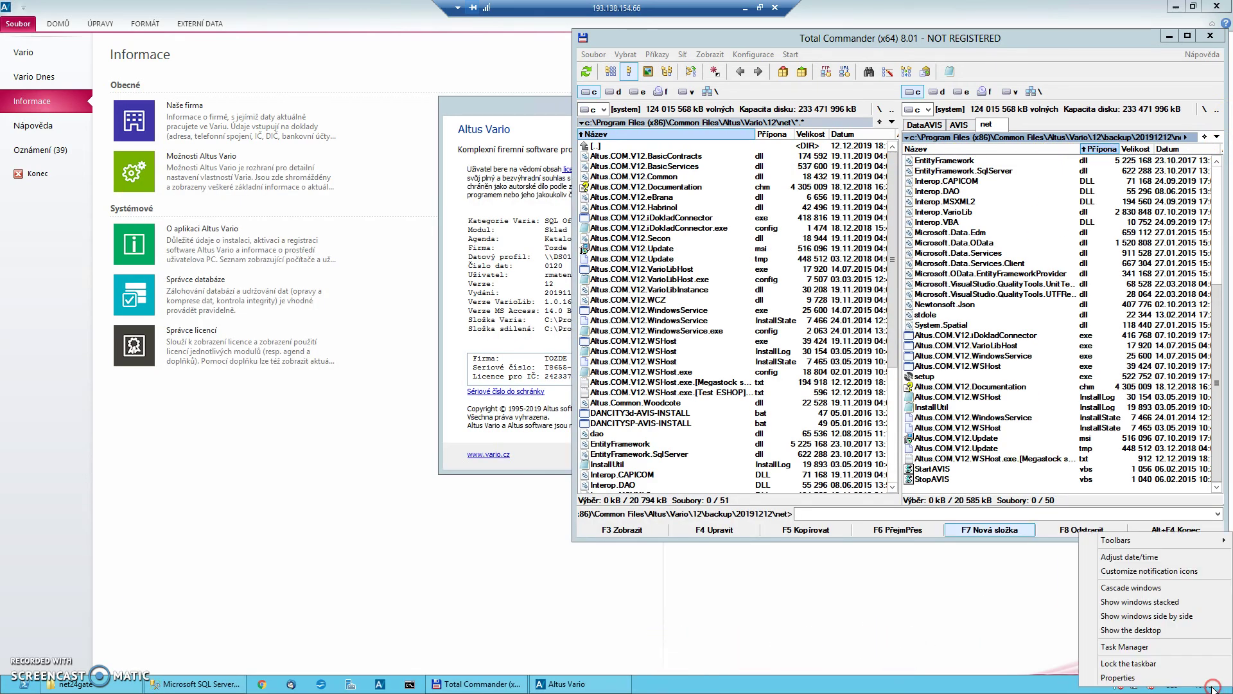
pyautogui.click(1150, 649)
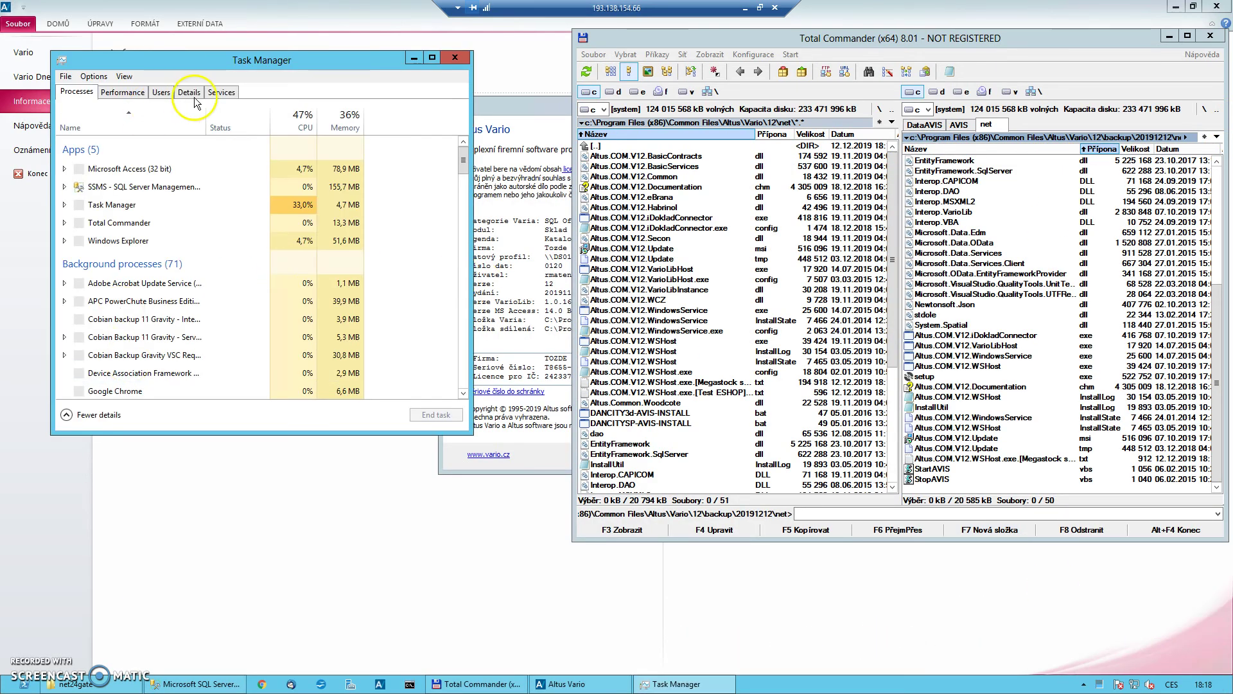
pyautogui.click(221, 92)
pyautogui.click(166, 414)
pyautogui.click(300, 109)
pyautogui.rightClick(299, 109)
pyautogui.click(328, 116)
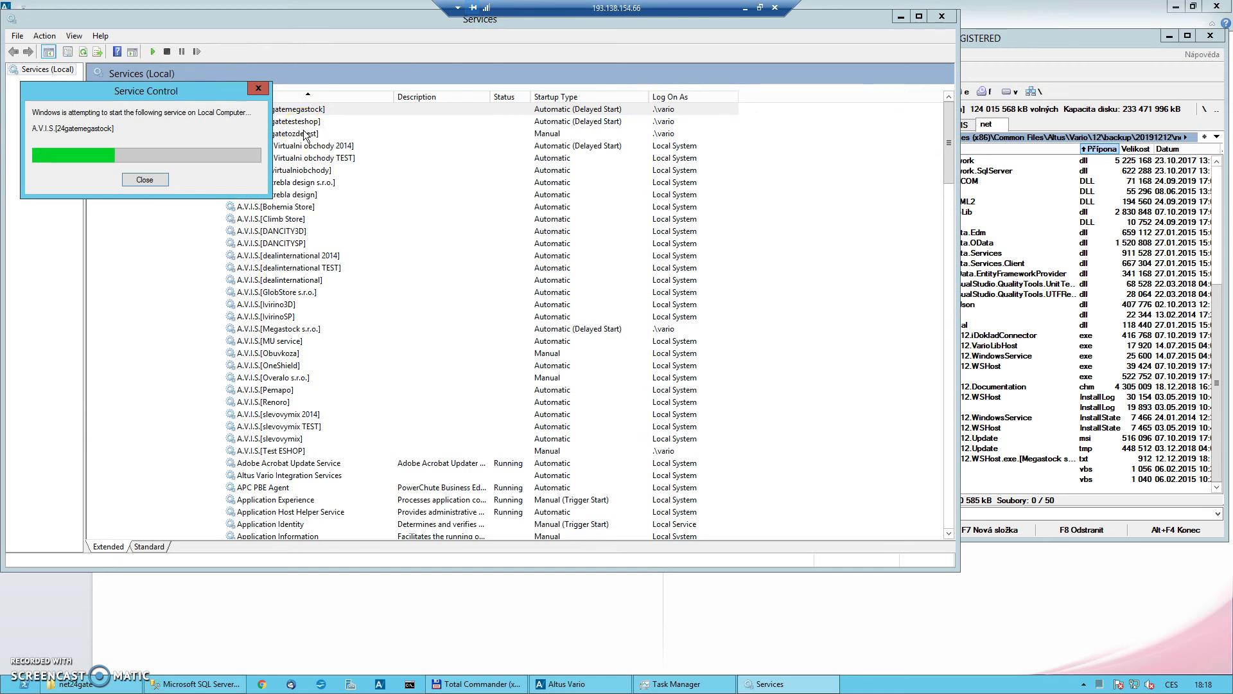
# Step: Start the A.V.I.S. services 24gatetozdetest and 24gatetesteshop
pyautogui.click(300, 133)
pyautogui.rightClick(300, 133)
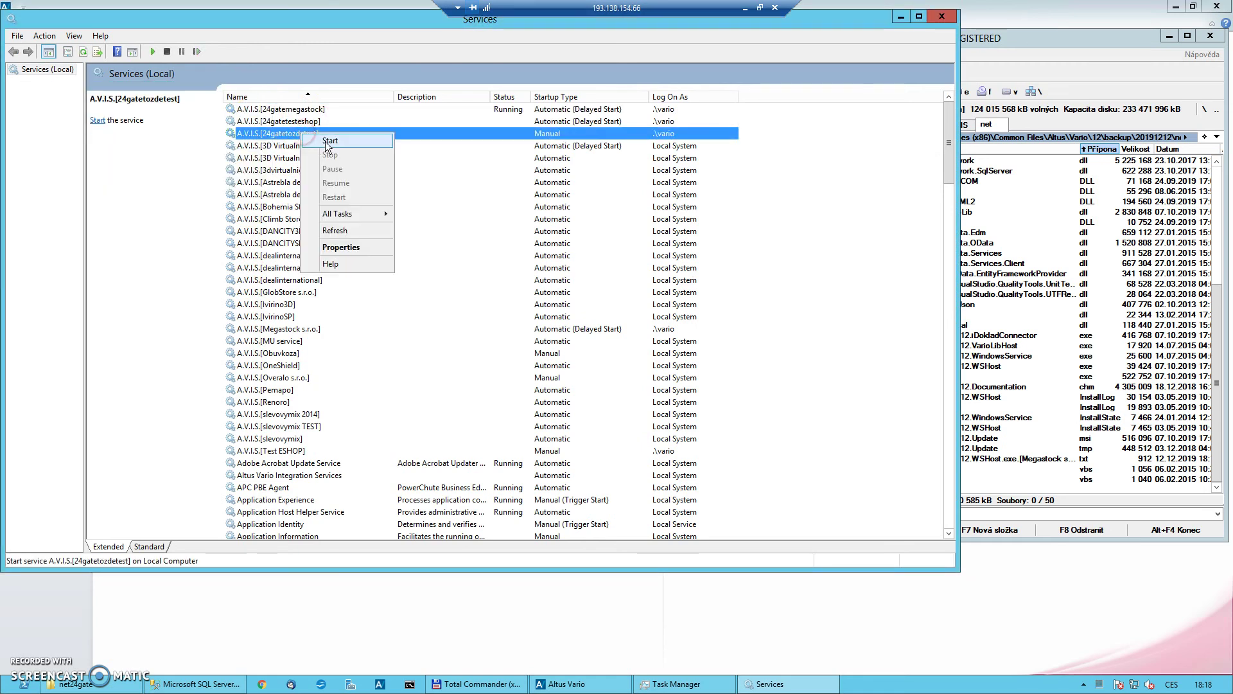
pyautogui.click(329, 141)
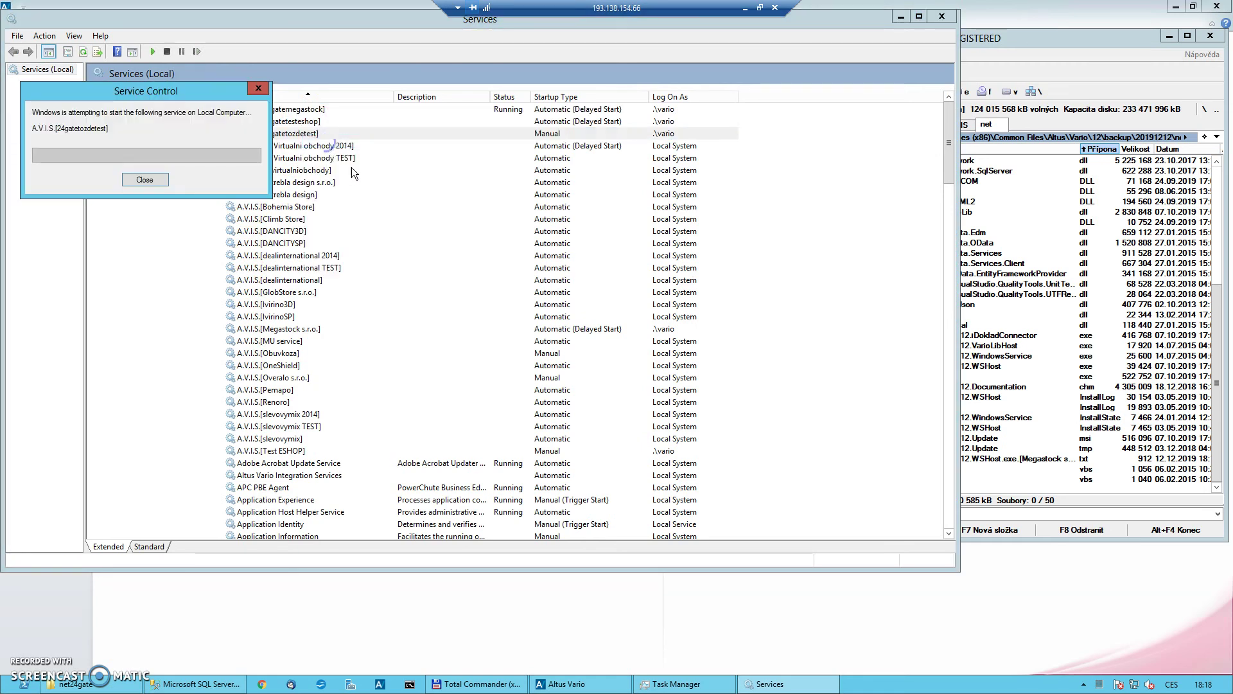
pyautogui.doubleClick(304, 122)
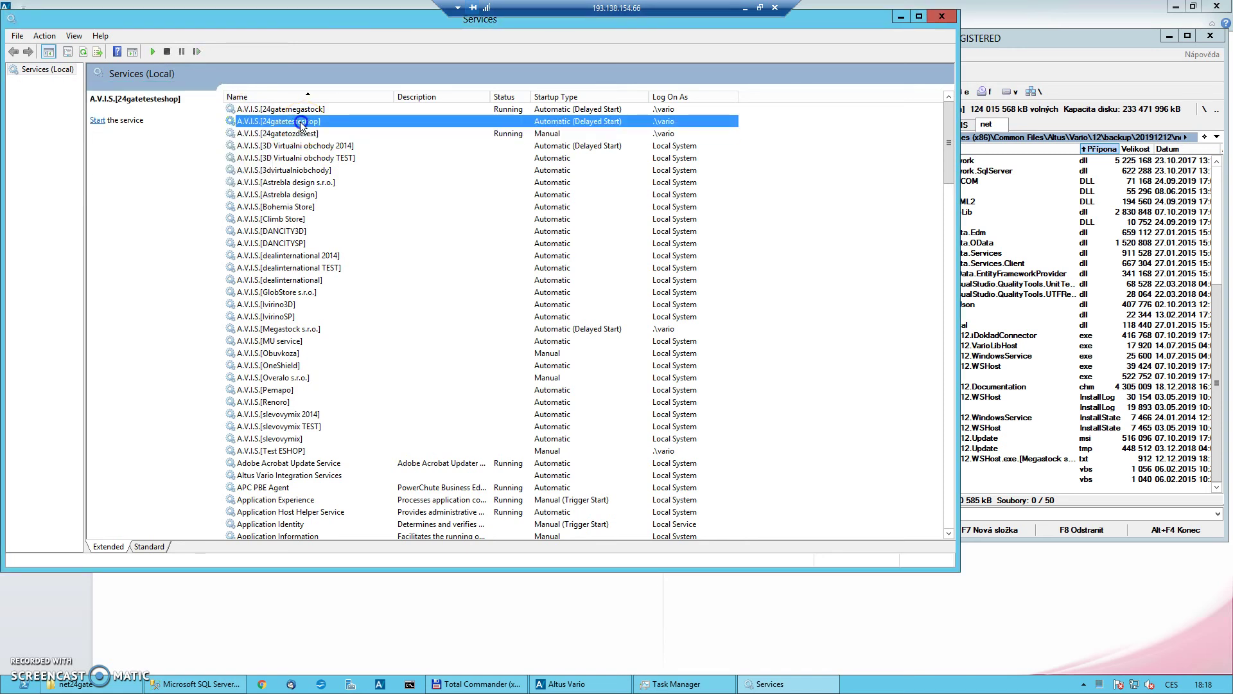
pyautogui.click(529, 426)
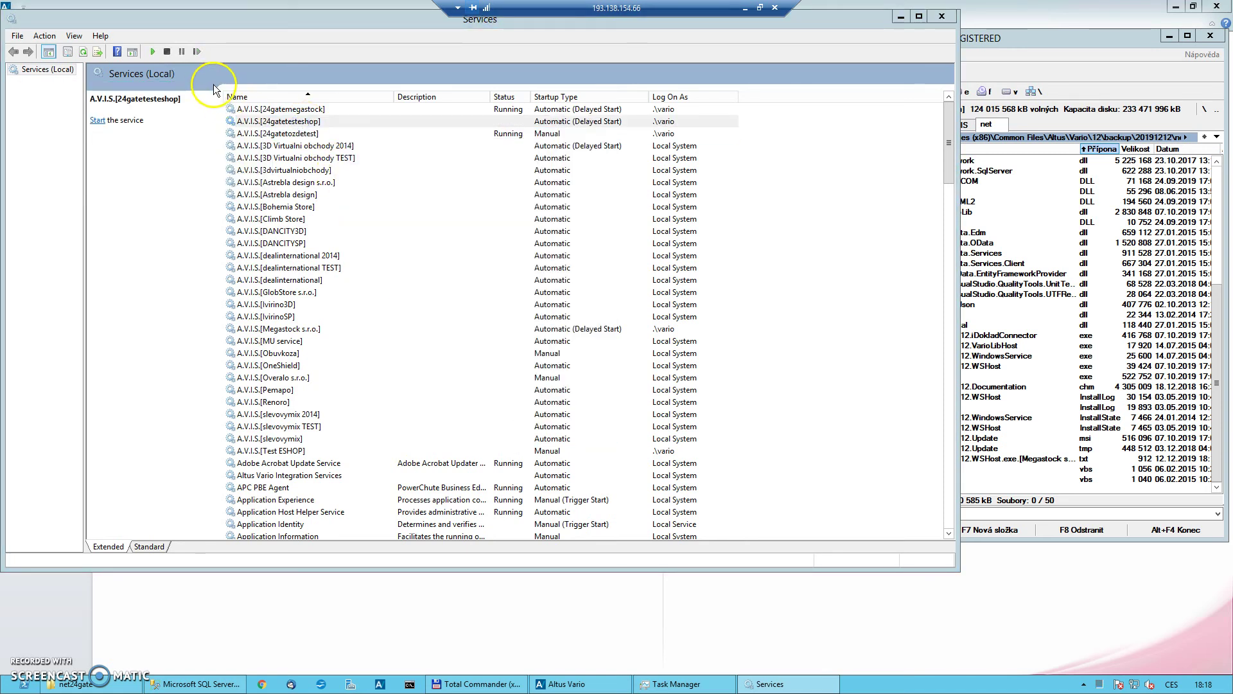
pyautogui.rightClick(263, 121)
pyautogui.click(290, 129)
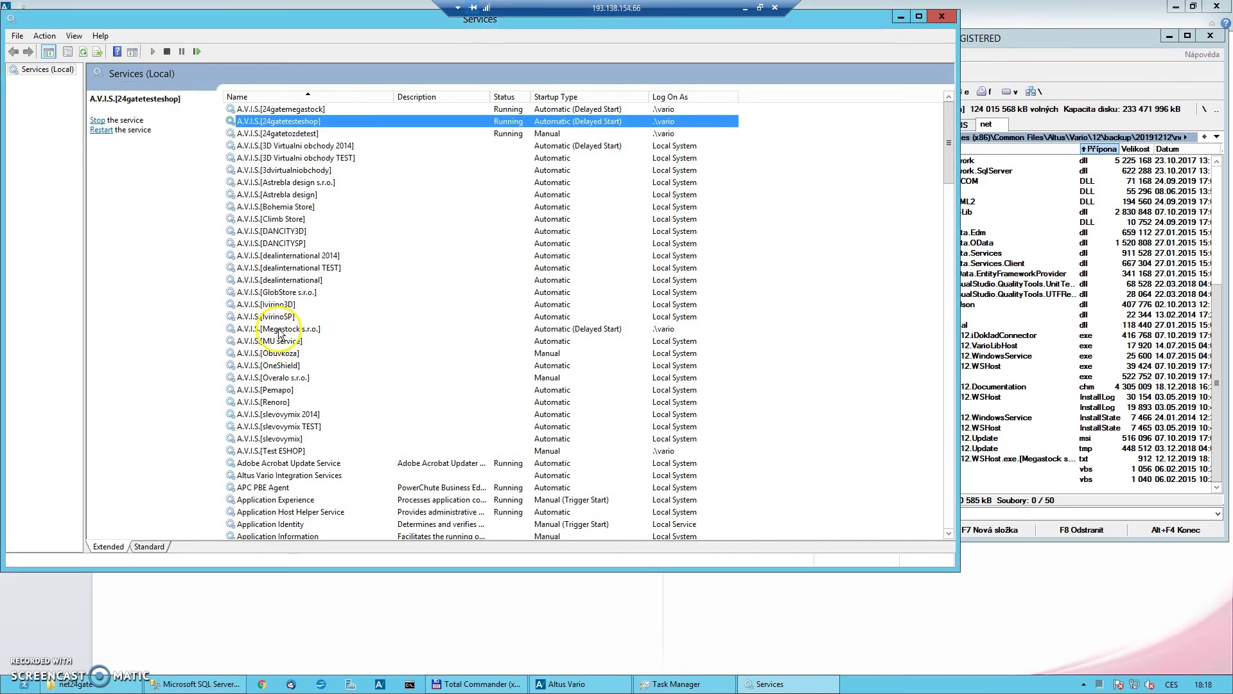
# Step: Start the A.V.I.S. service Megastock s.r.o
pyautogui.click(312, 146)
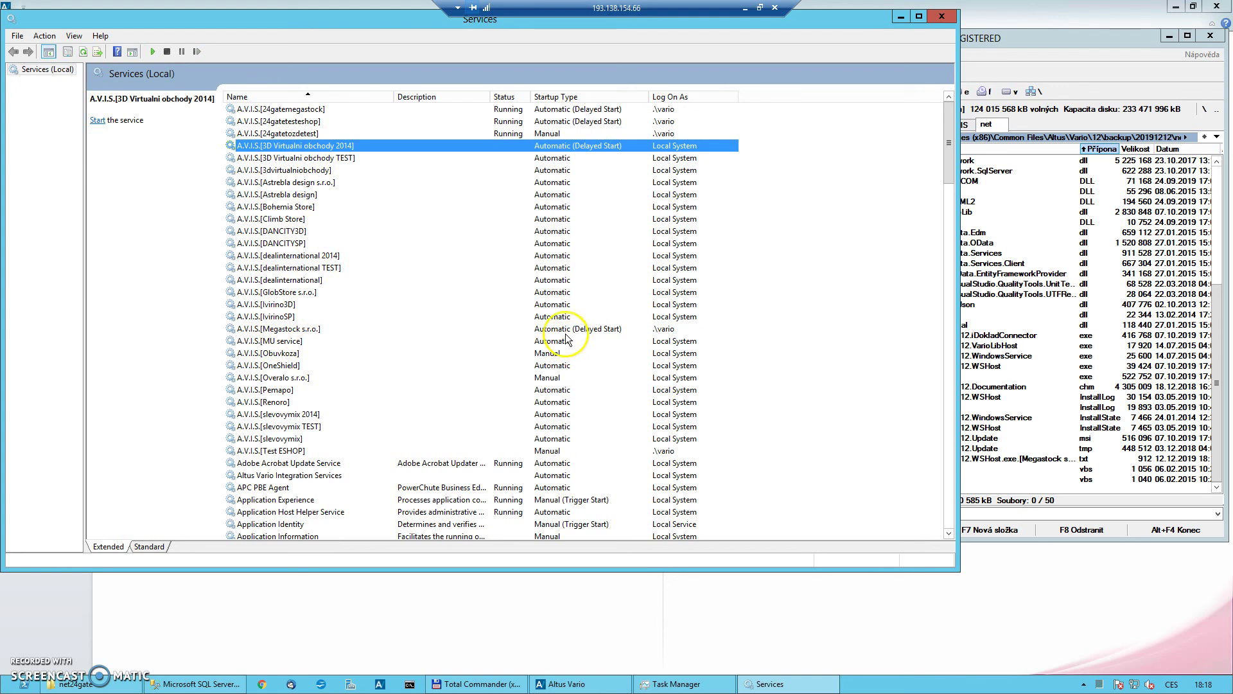
pyautogui.click(302, 329)
pyautogui.rightClick(301, 326)
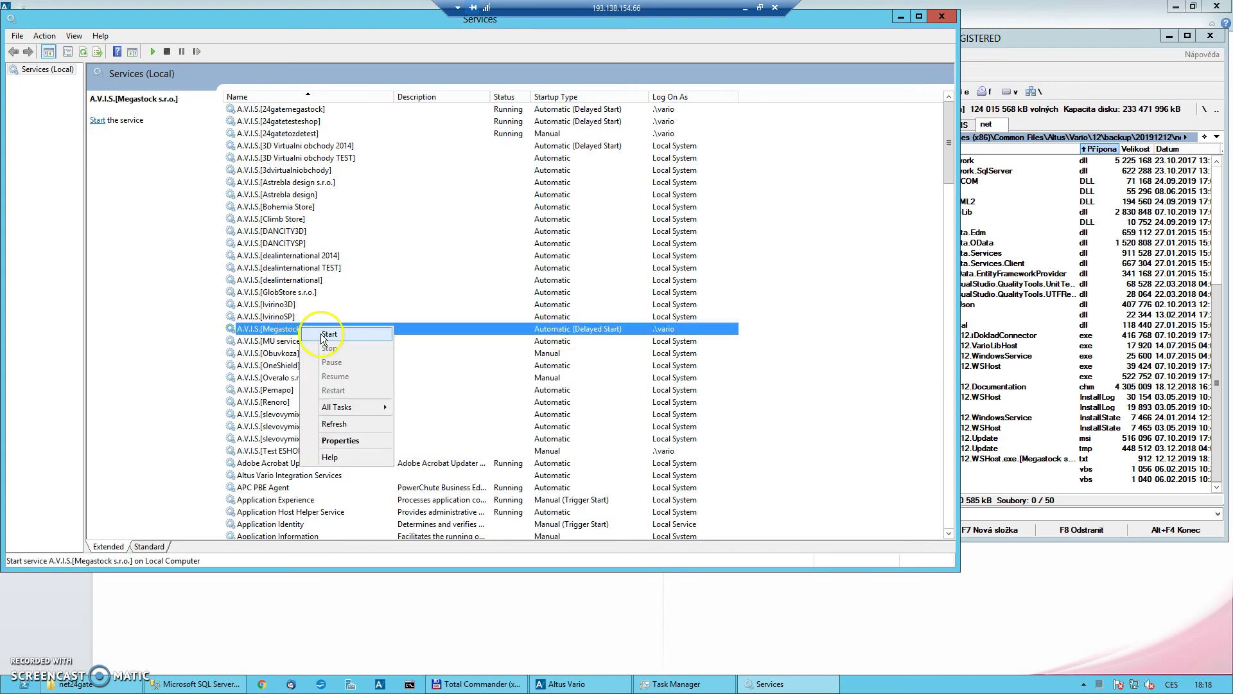
pyautogui.click(323, 335)
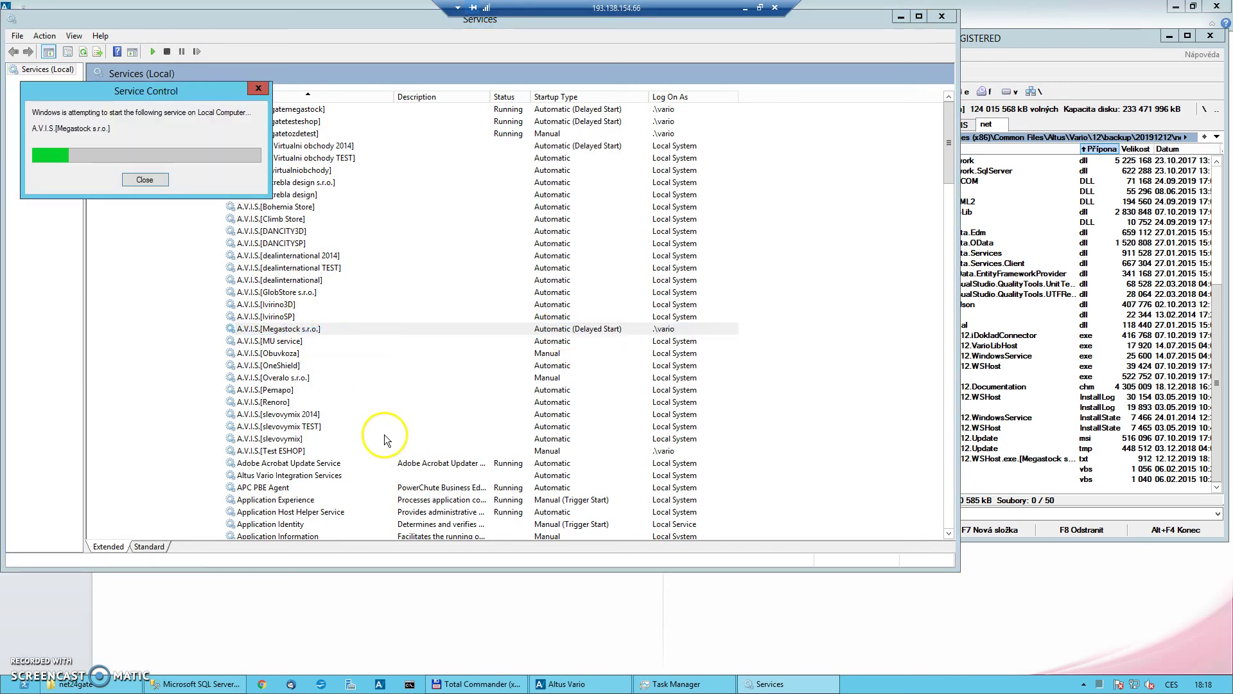
pyautogui.click(286, 451)
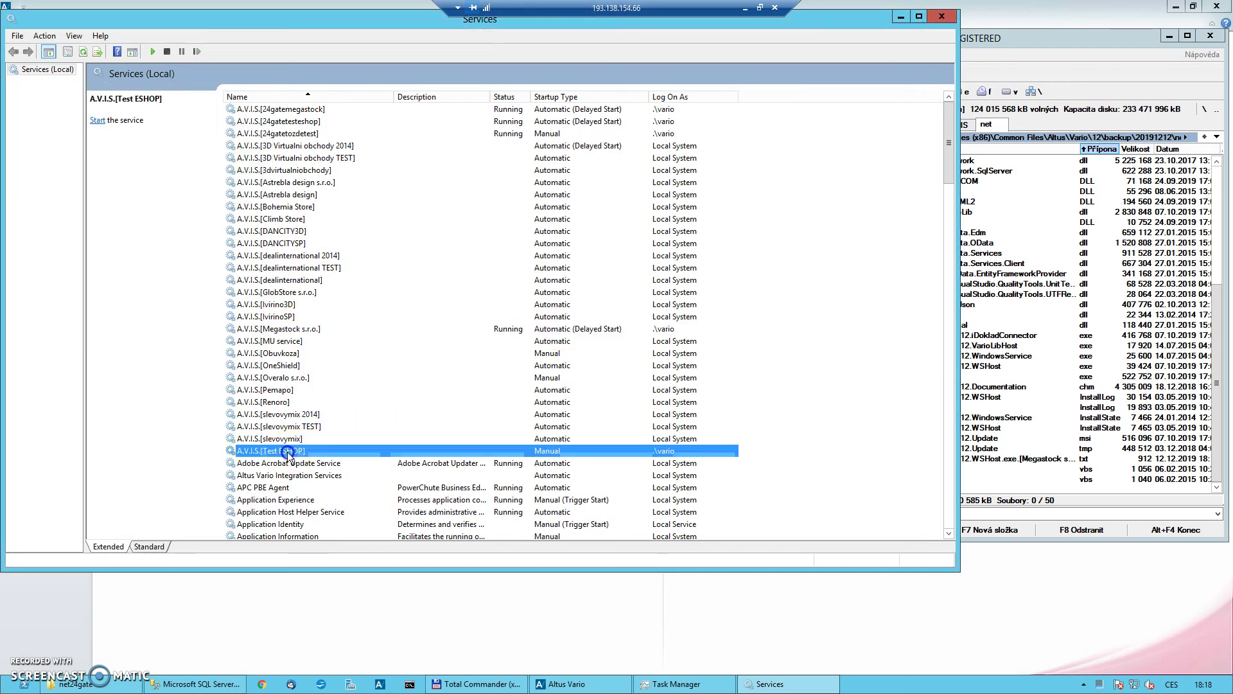
pyautogui.rightClick(287, 453)
pyautogui.press('Escape')
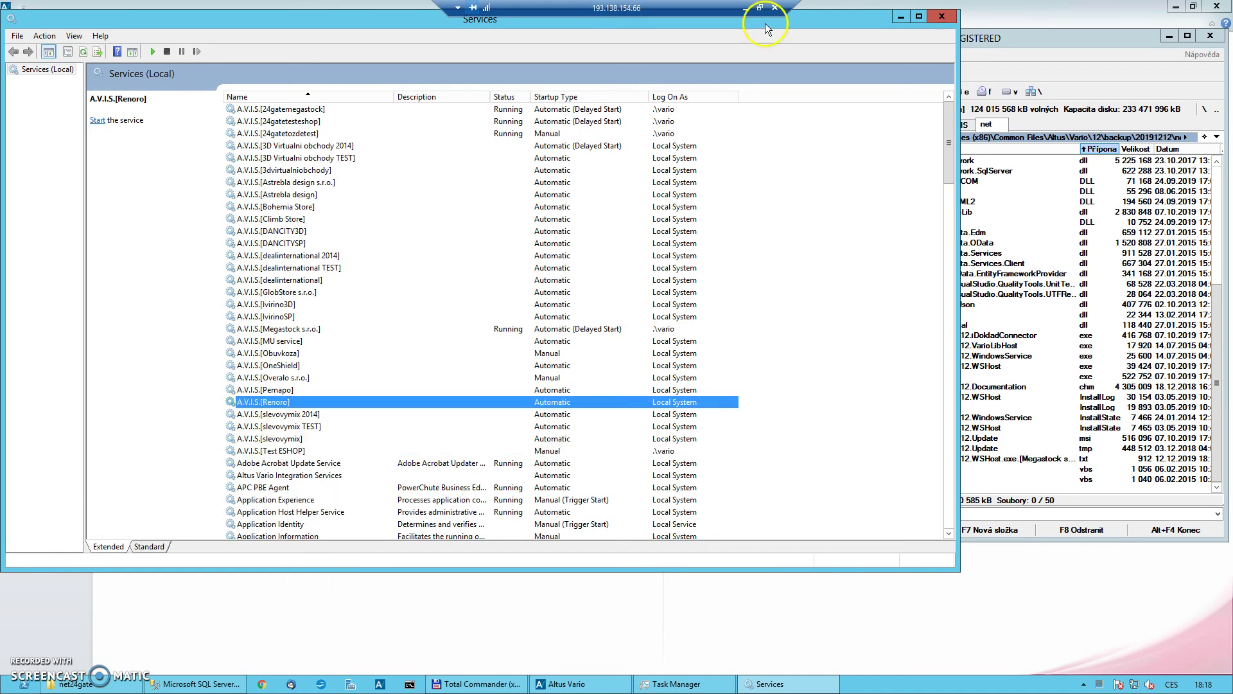
# Step: Close the Services console and Task Manager, and exit Altus Vario along with its About dialog
pyautogui.click(943, 16)
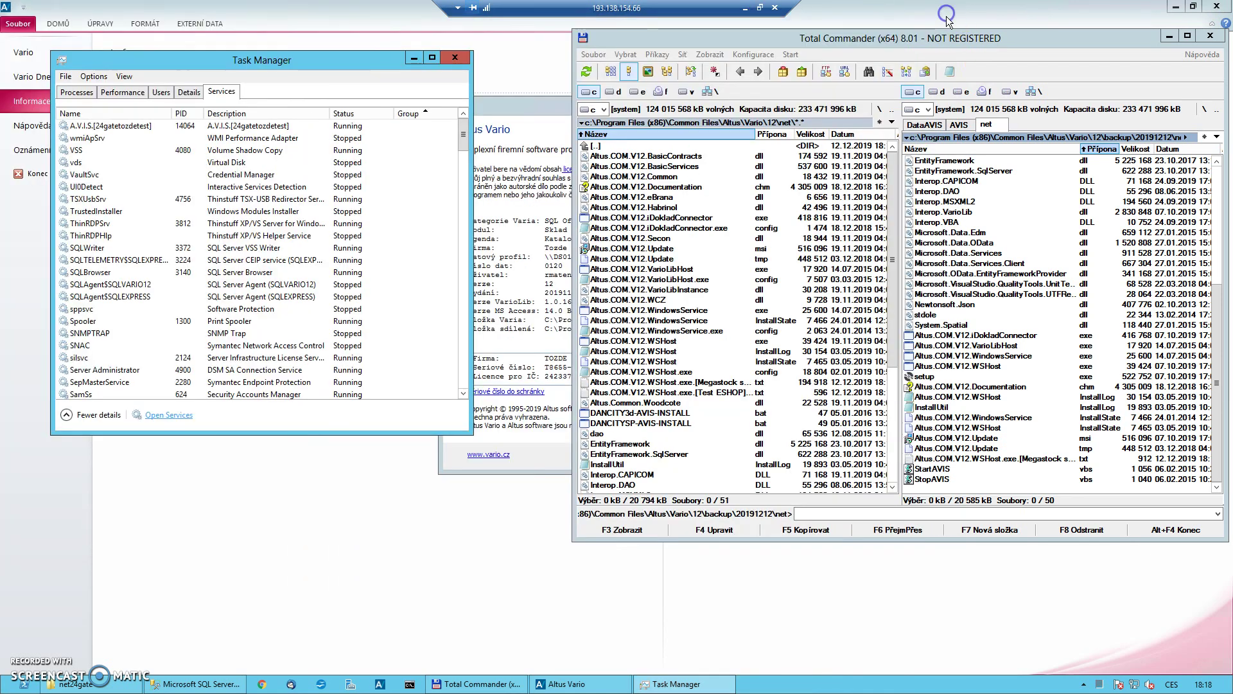
pyautogui.click(455, 57)
pyautogui.click(531, 307)
pyautogui.click(752, 476)
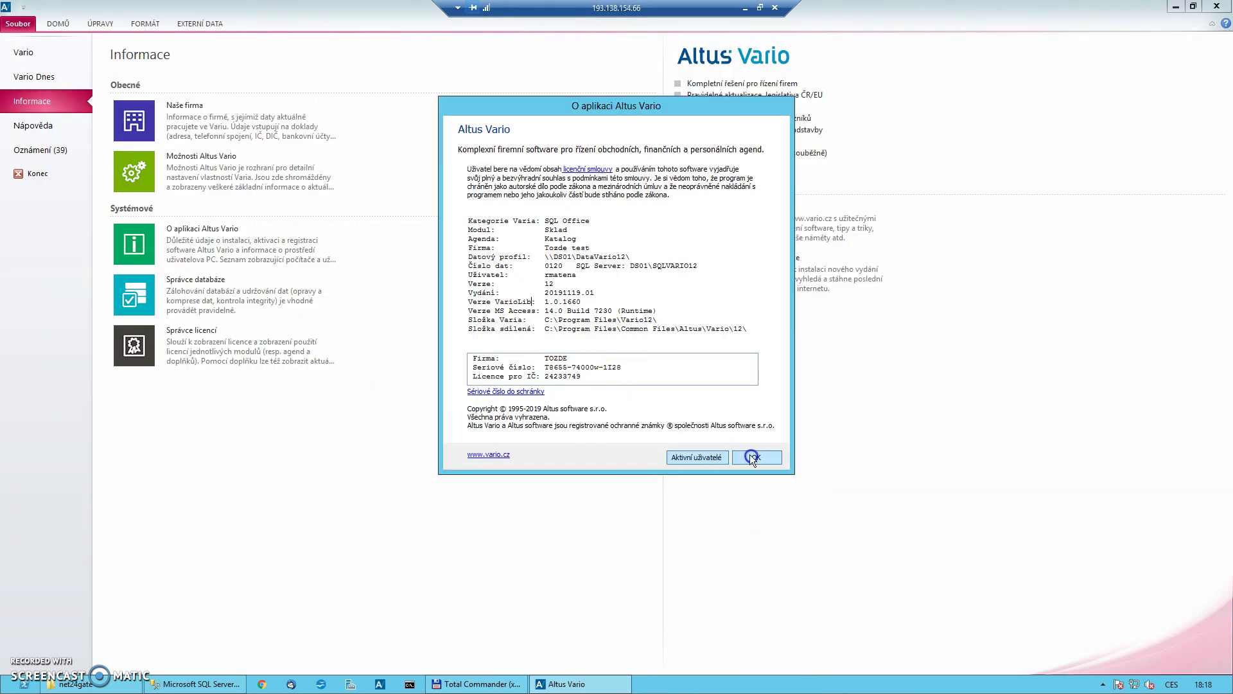
pyautogui.click(1217, 6)
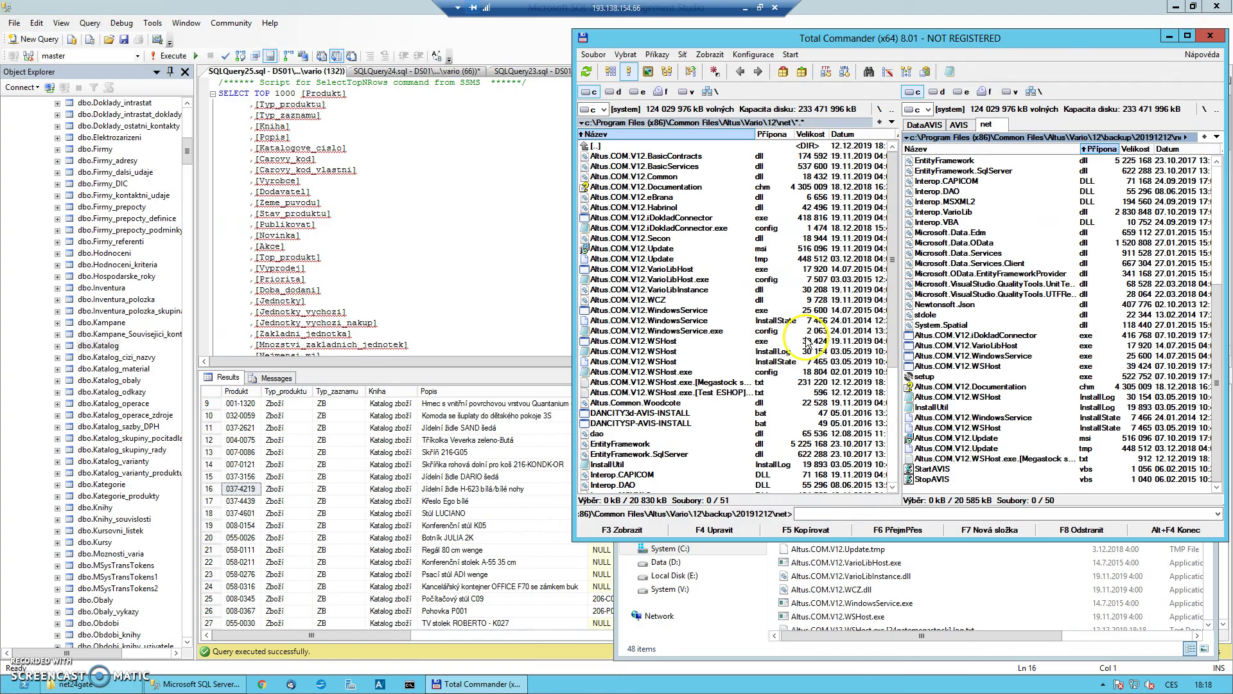